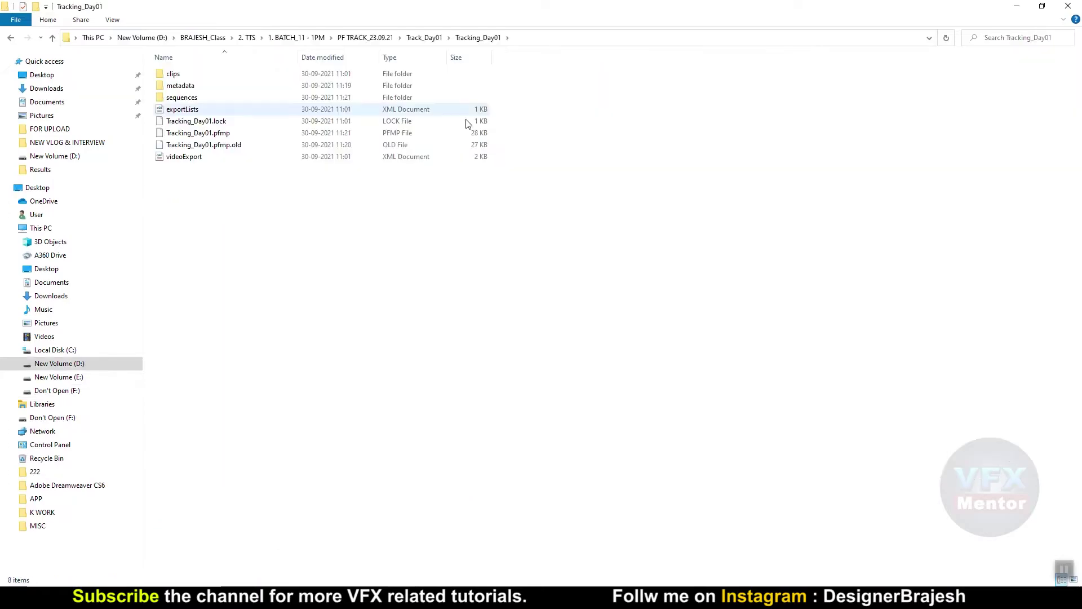
Step: Browse up to PF TRACK_23.09.21 and open the Track_Day01 folder, then return to PFTrack
left_click(424, 38)
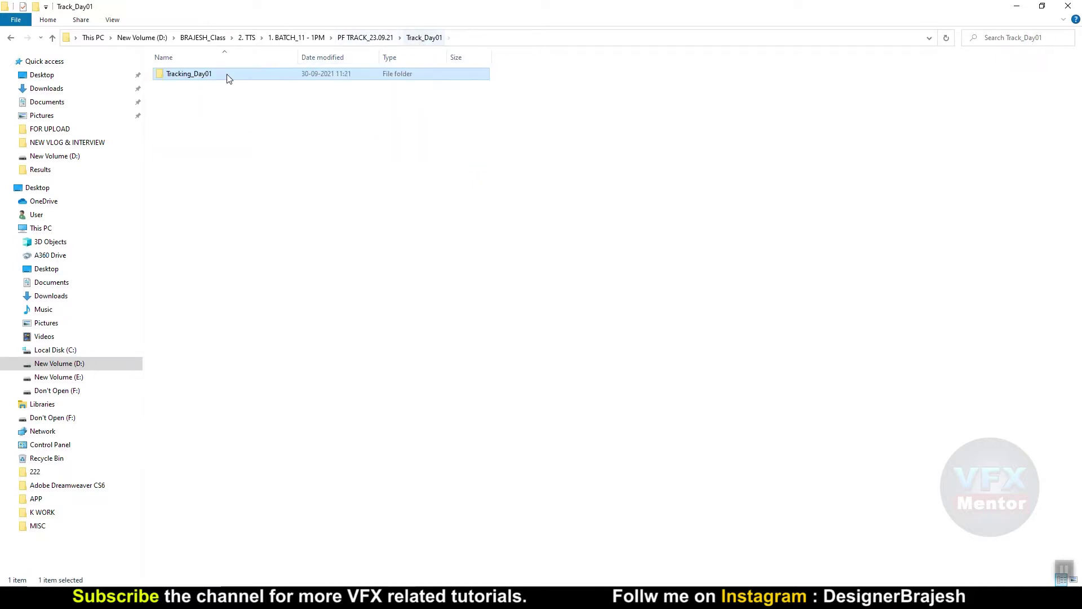
left_click(366, 38)
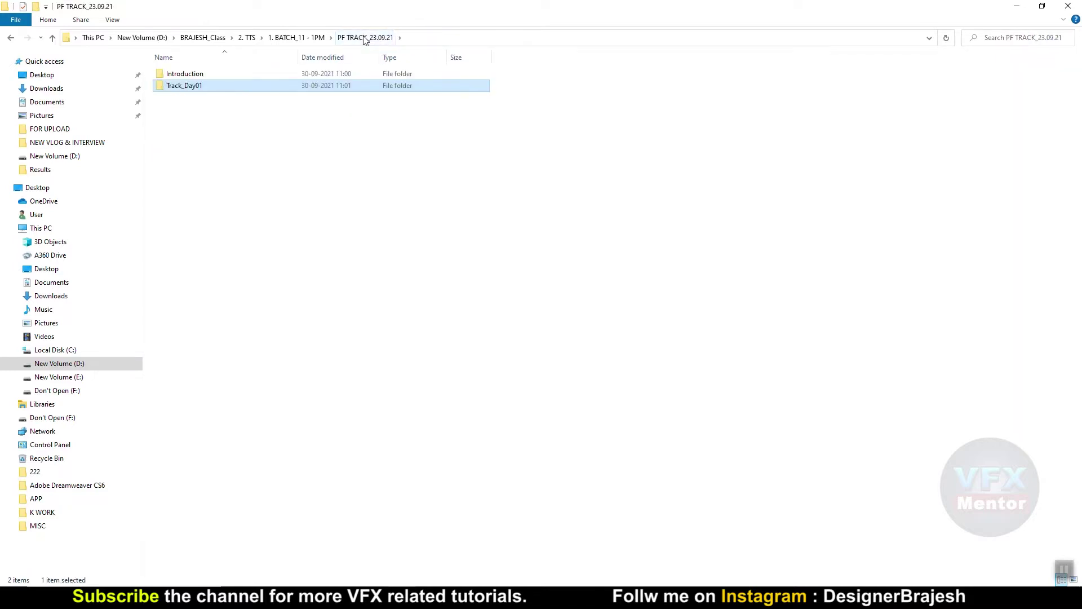
double_click(201, 85)
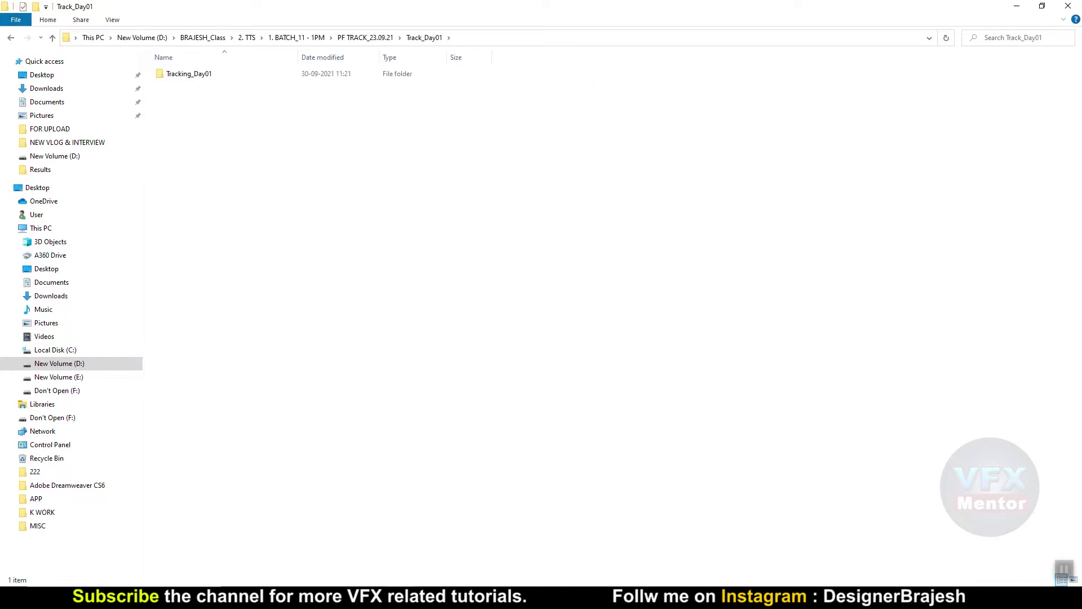
left_click(564, 527)
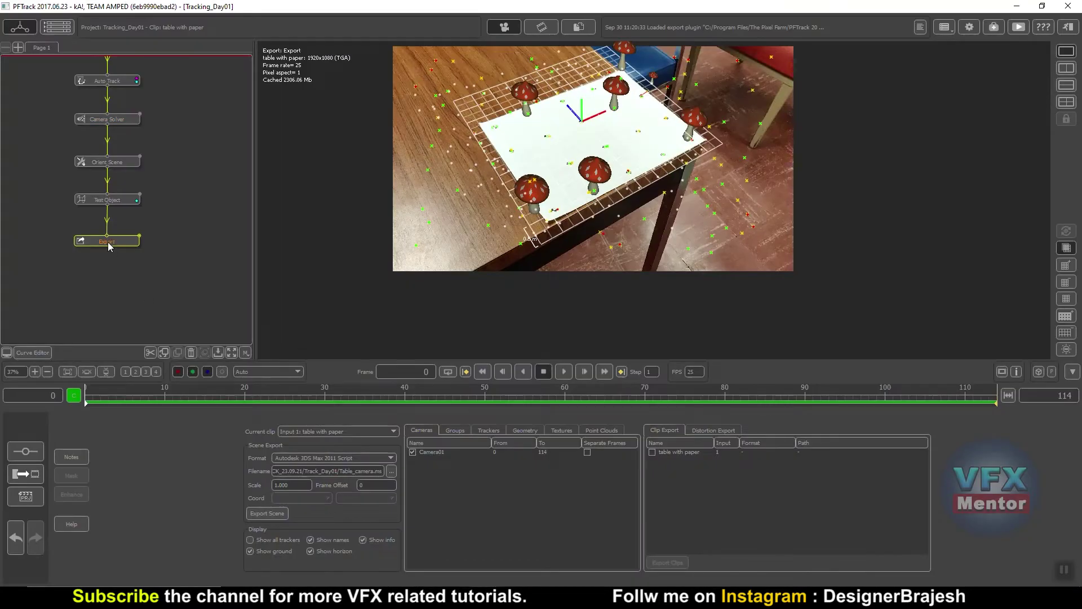
Step: Export the tracked camera scene as a 3ds Max script into Track_Day01, then switch to 3ds Max
left_click(266, 514)
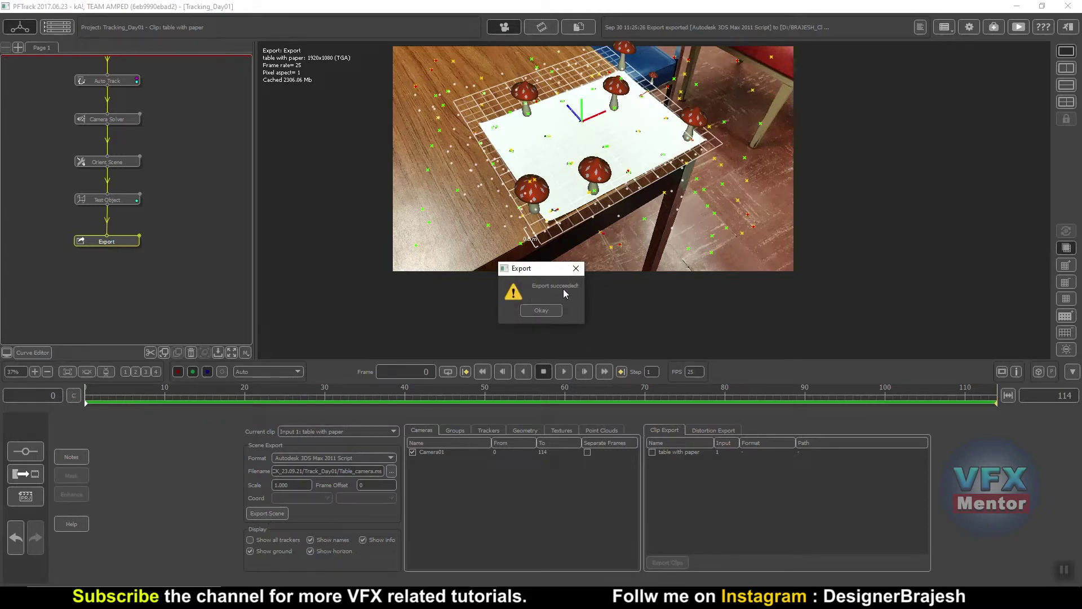
left_click(541, 310)
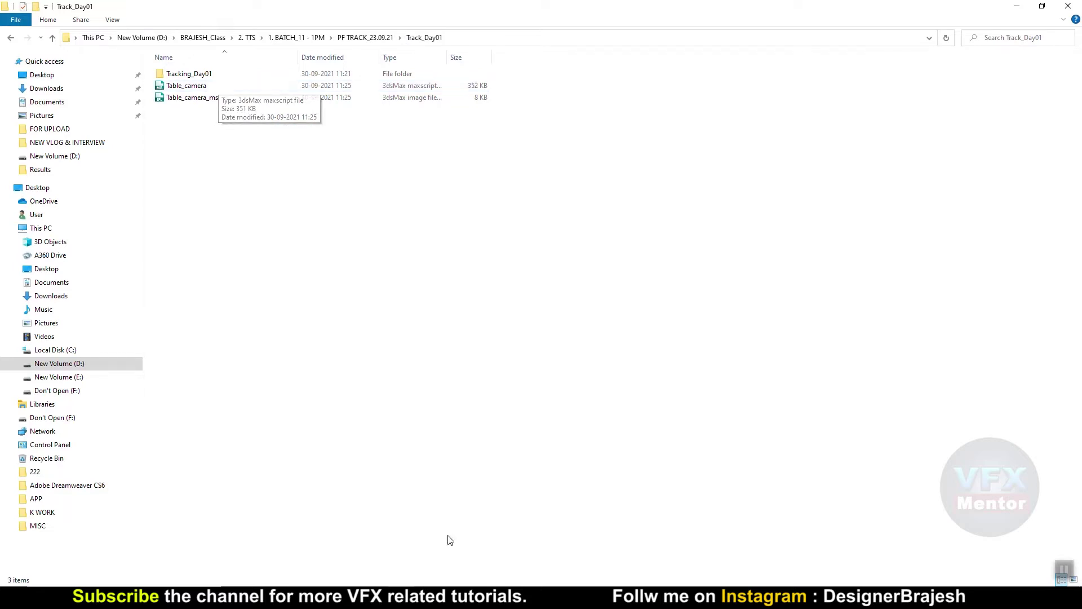
left_click(445, 598)
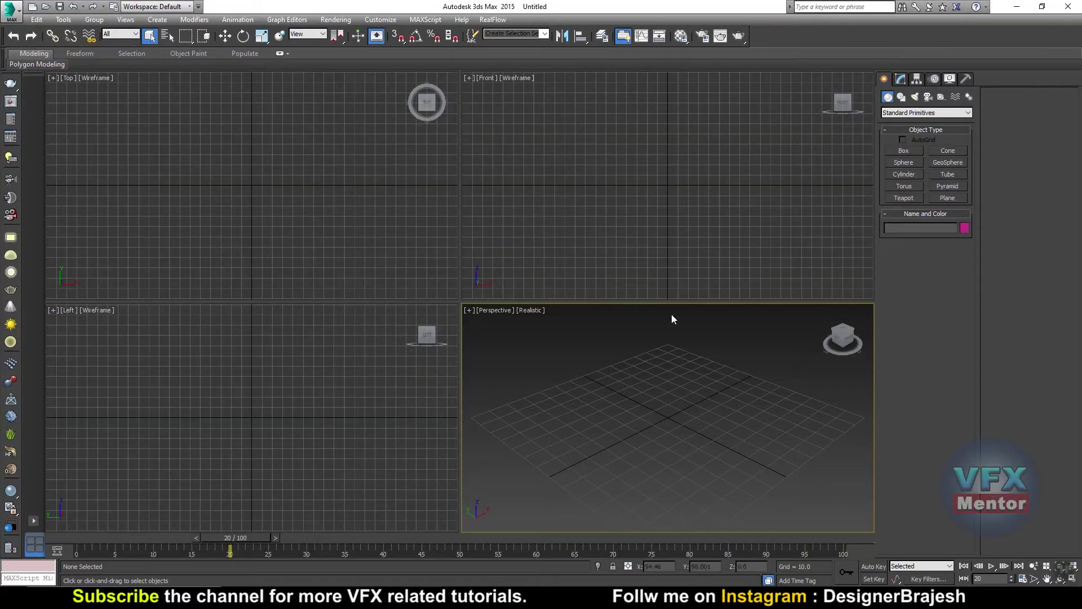
left_click(10, 14)
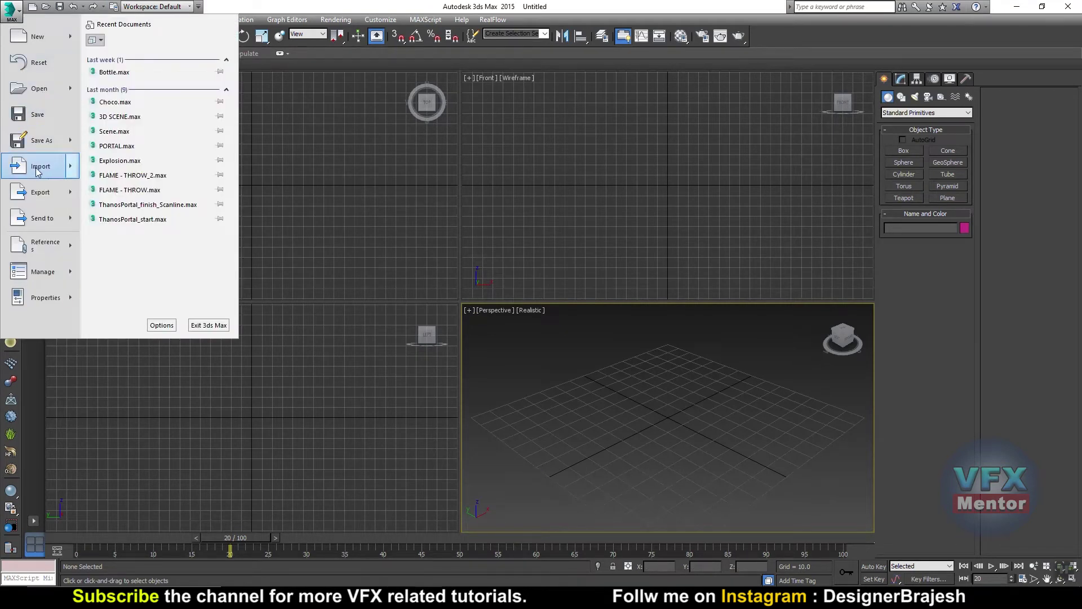
left_click(38, 169)
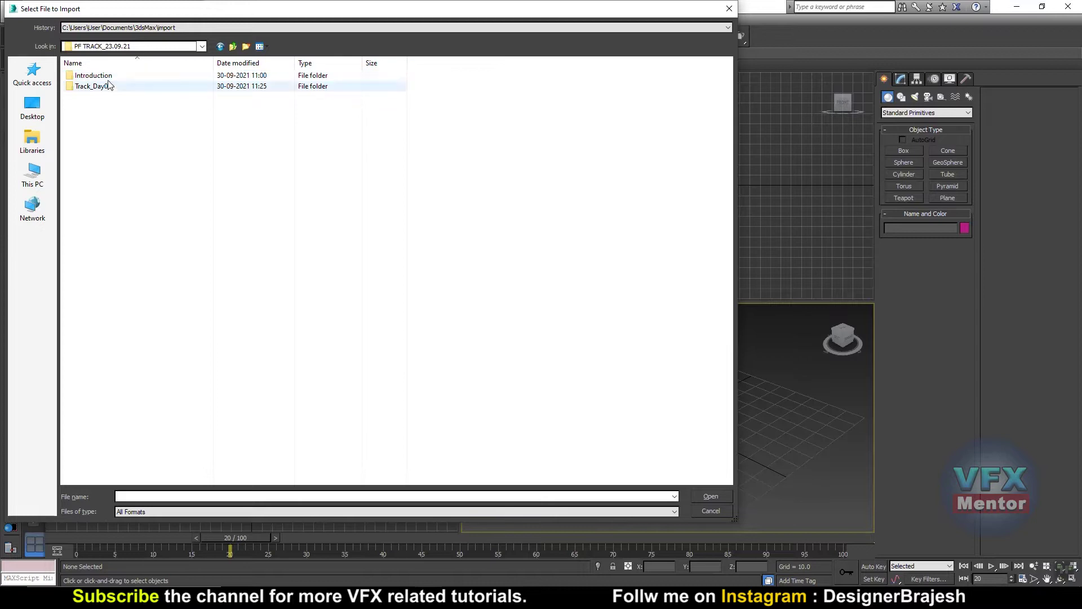
double_click(110, 80)
left_click(230, 50)
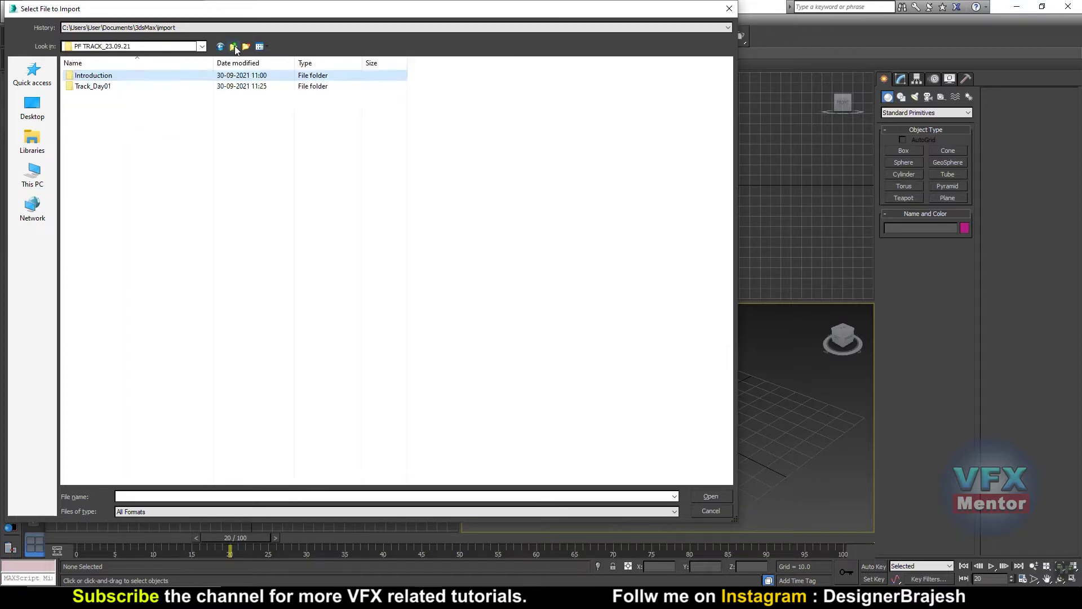
double_click(93, 86)
left_click(230, 50)
double_click(111, 88)
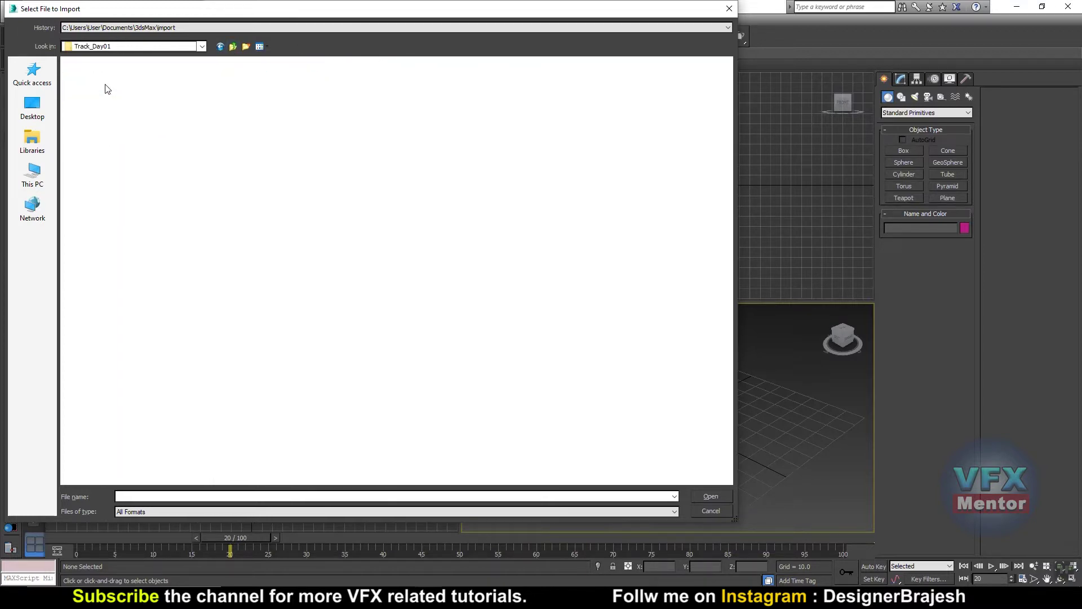
double_click(102, 78)
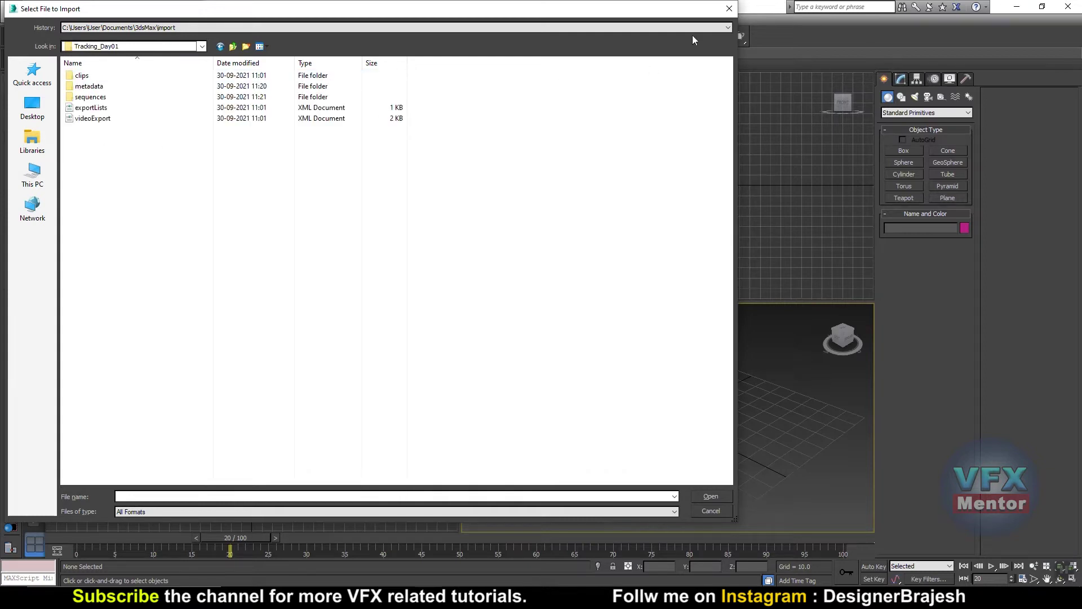
left_click(730, 9)
left_click(600, 404)
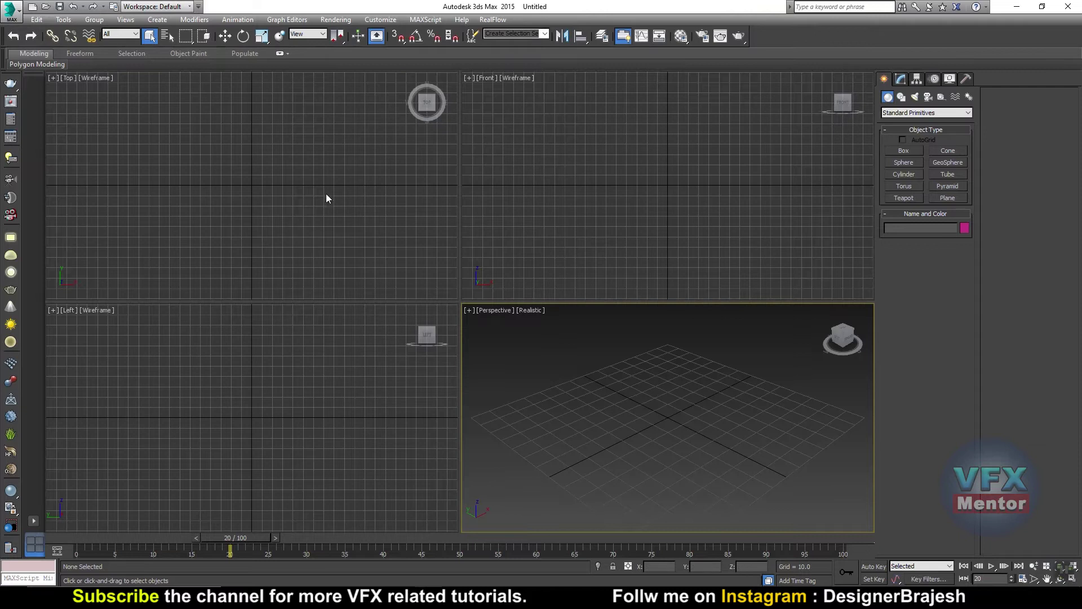
left_click(427, 21)
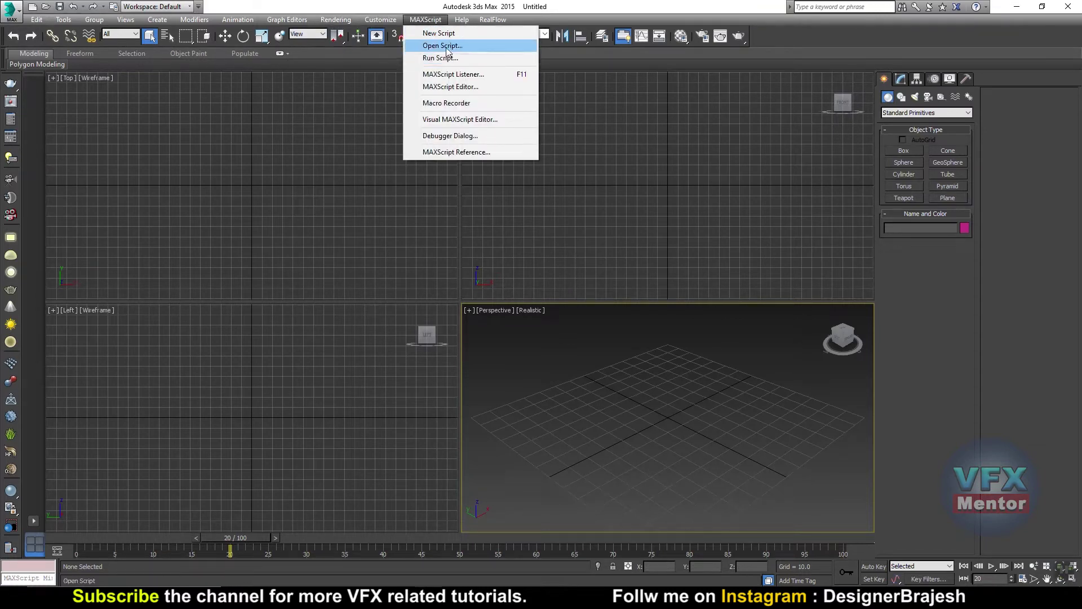
left_click(443, 58)
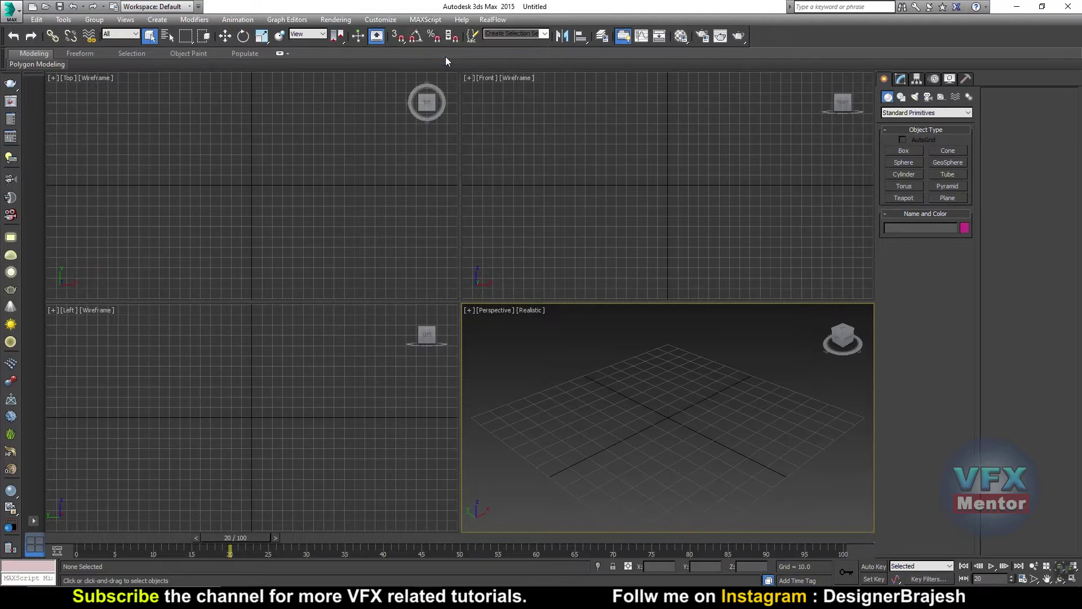
left_click(44, 148)
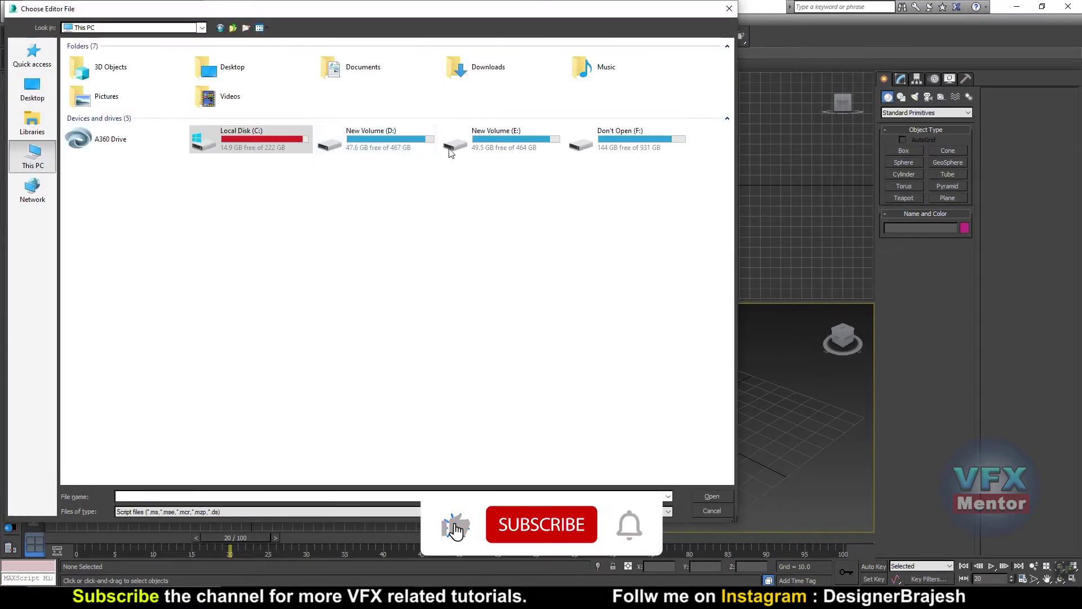
double_click(361, 139)
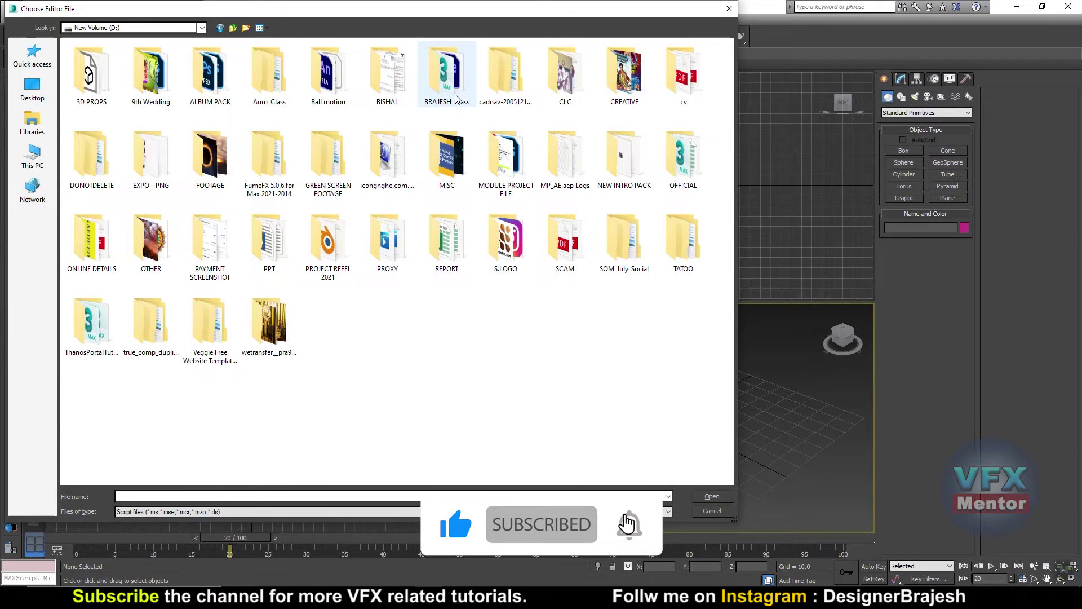
double_click(447, 73)
double_click(164, 88)
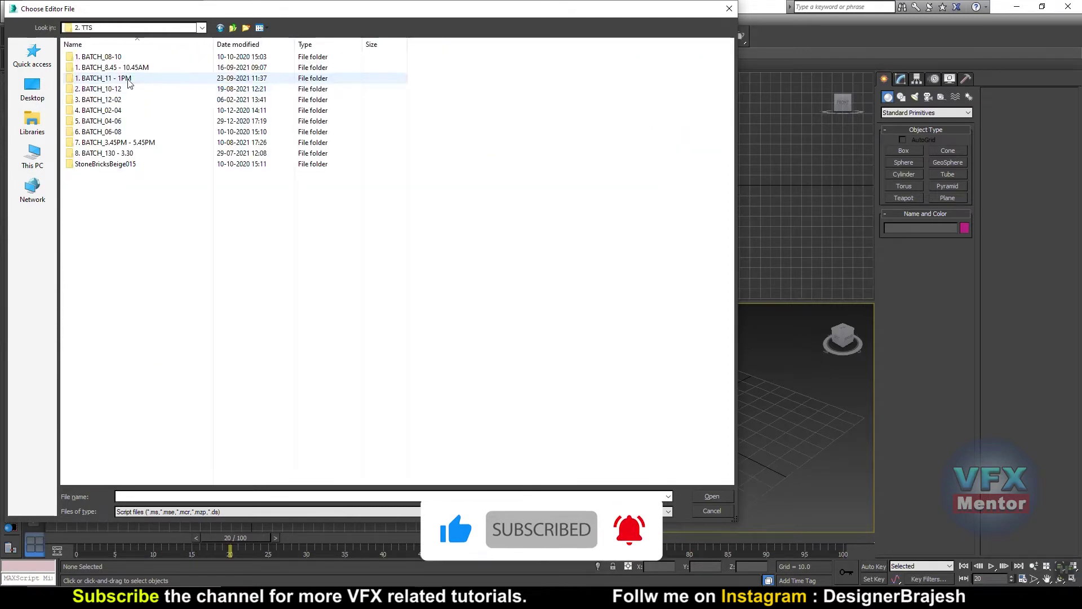
double_click(153, 78)
double_click(113, 68)
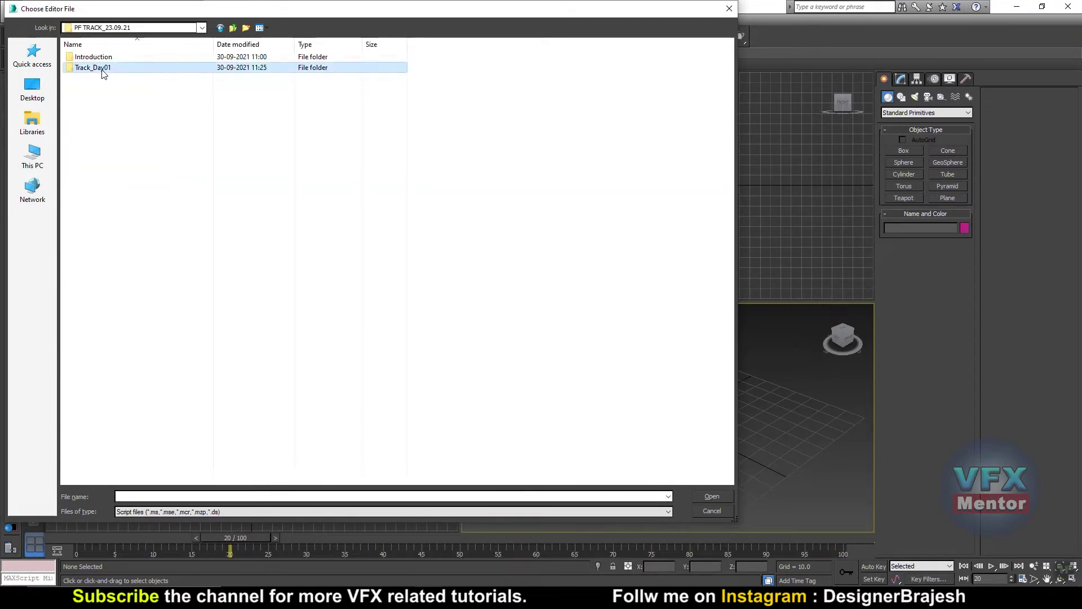
double_click(102, 68)
left_click(89, 69)
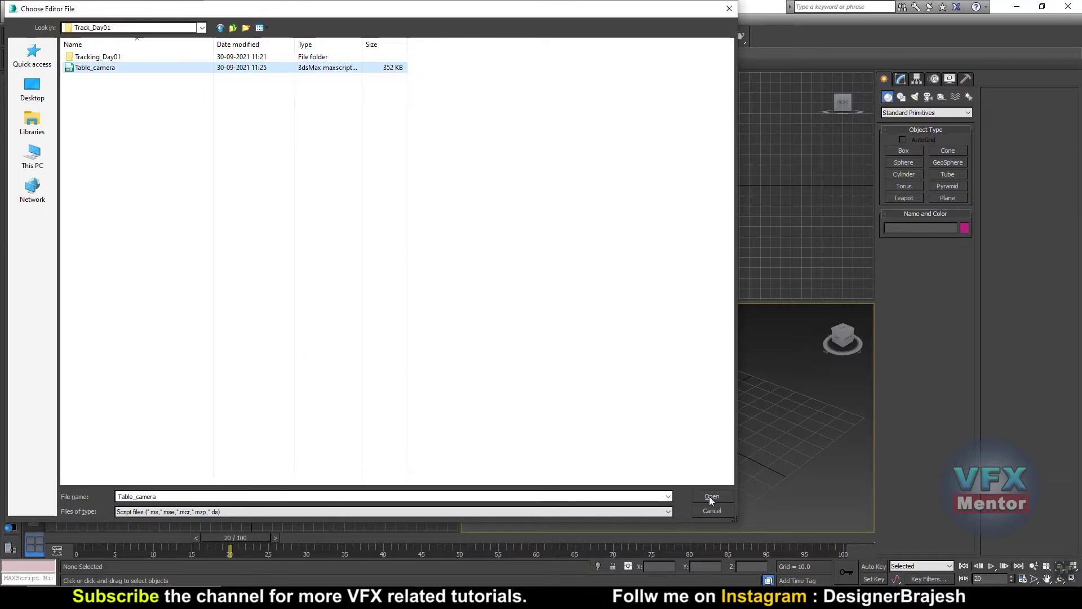
Step: Load the Table_camera.ms script into the scene by dropping it on the viewport
left_click(716, 512)
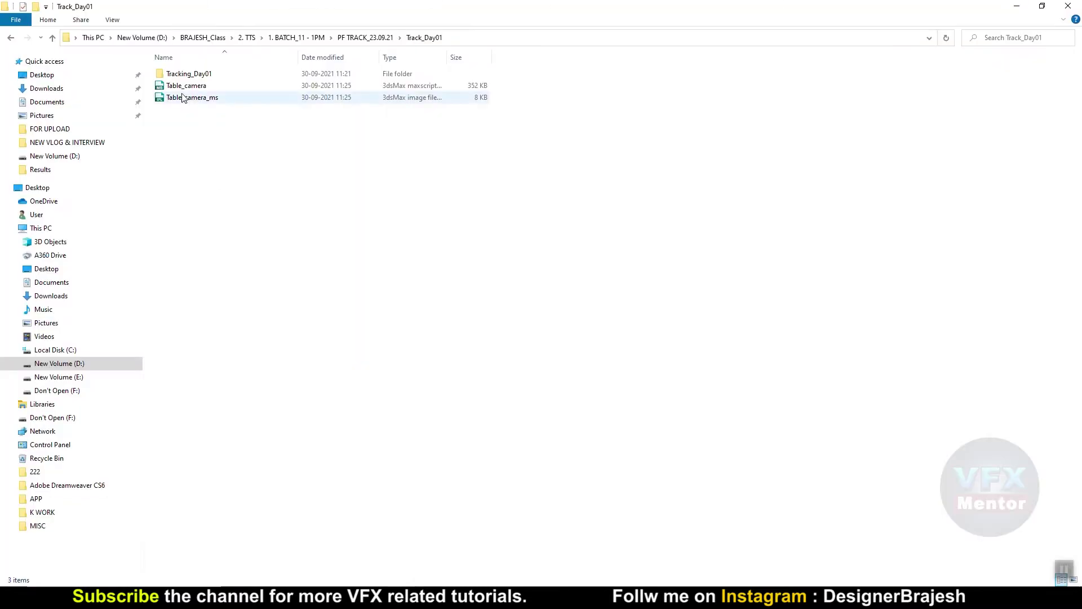
mouse_move(186, 86)
left_mouse_down()
mouse_move(431, 569)
mouse_move(629, 380)
left_mouse_up()
left_click_drag(668, 419, 669, 417)
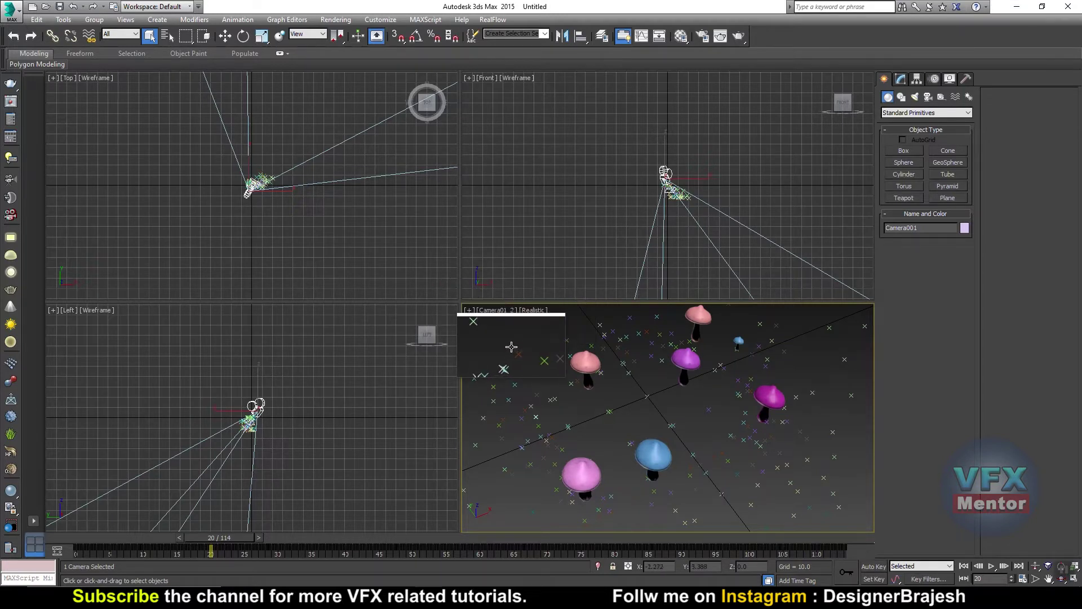
Step: Play through the 114-frame camera track, return to frame 0, and maximize the camera view
left_click(965, 566)
left_click(991, 567)
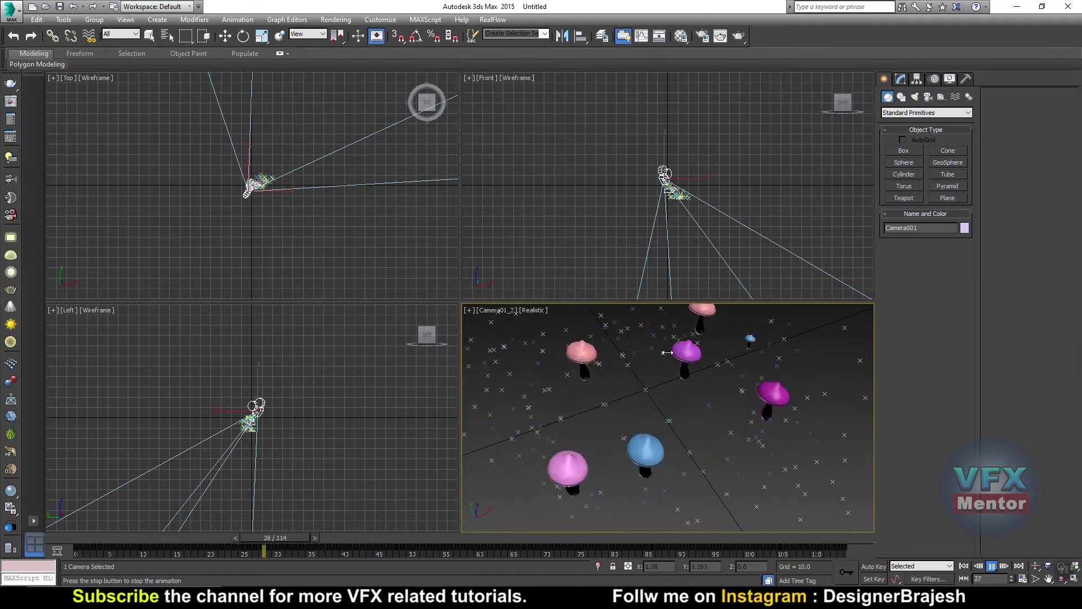
left_click(992, 566)
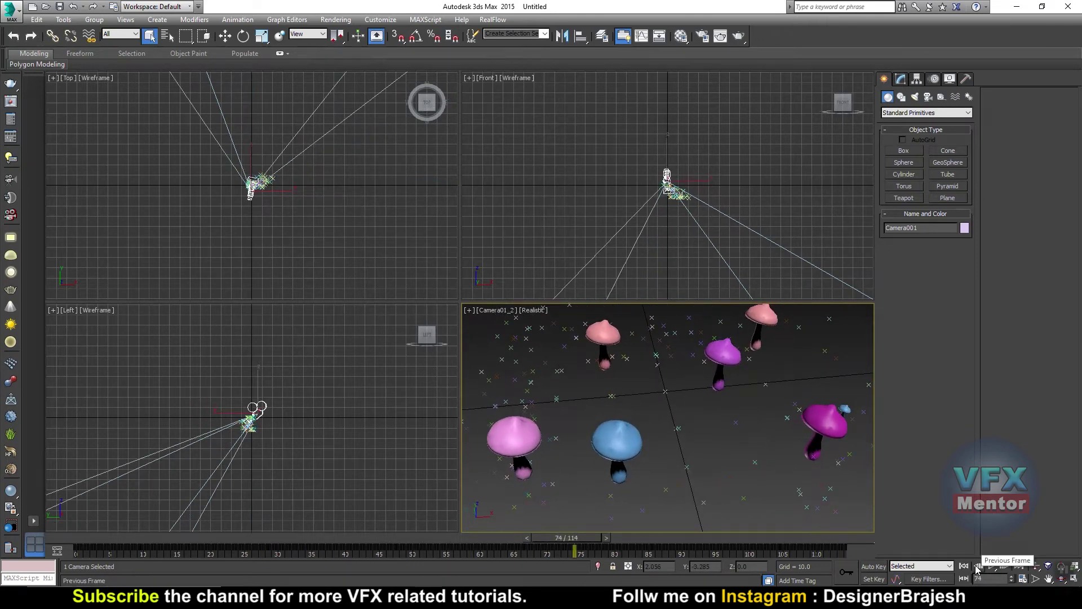
left_click(963, 566)
key("alt+w")
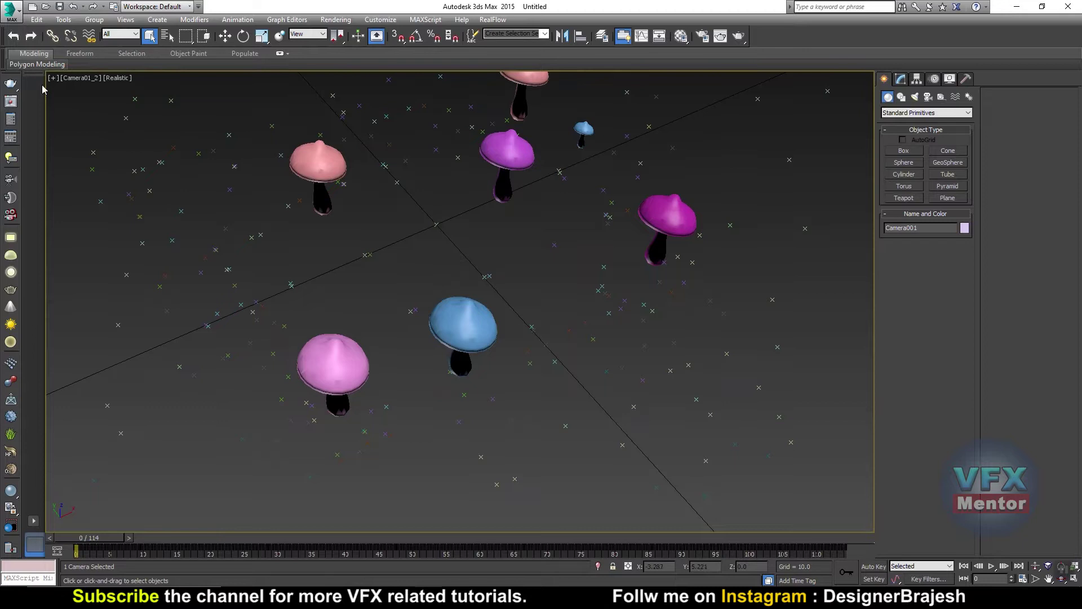
Step: Browse the Select From Scene list of Auto-numbered track points, then close it
key("h")
left_click_drag(145, 36, 157, 95)
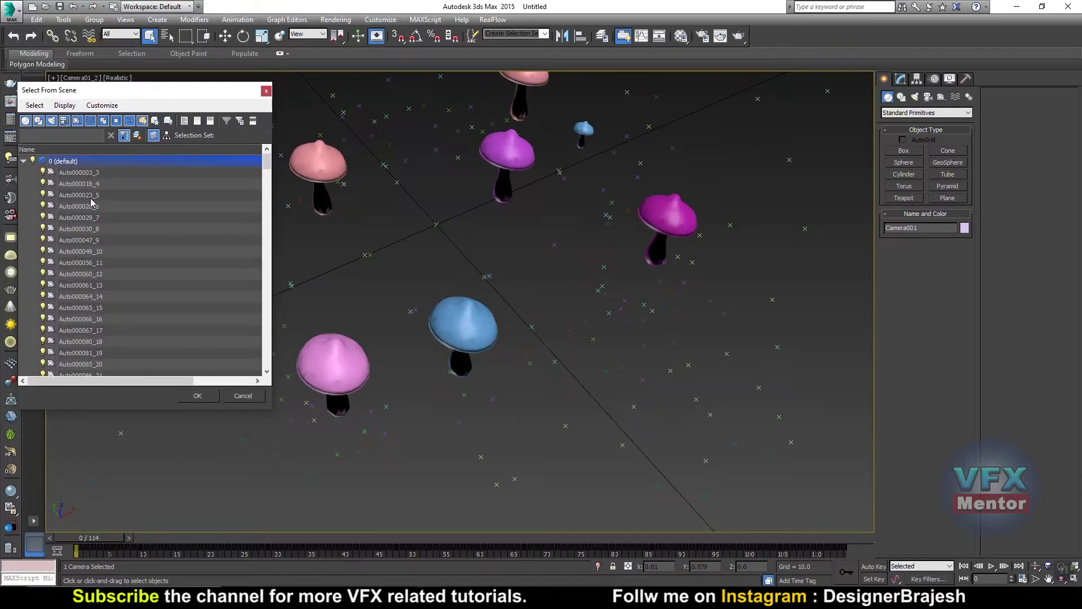
left_click_drag(268, 167, 260, 381)
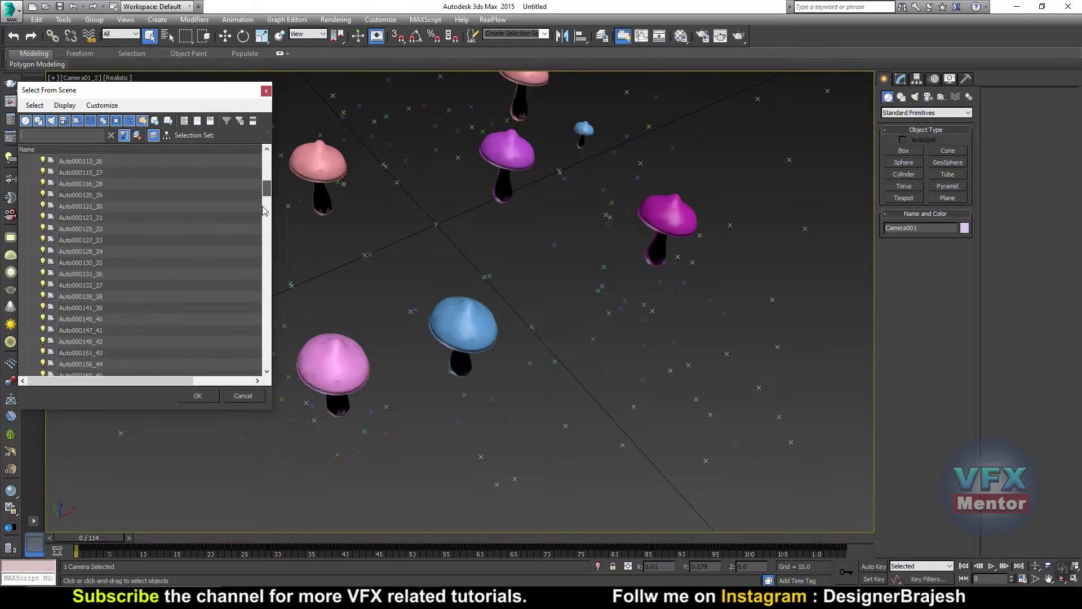
scroll(258, 265, "up", 2)
left_click(259, 184)
left_click(266, 90)
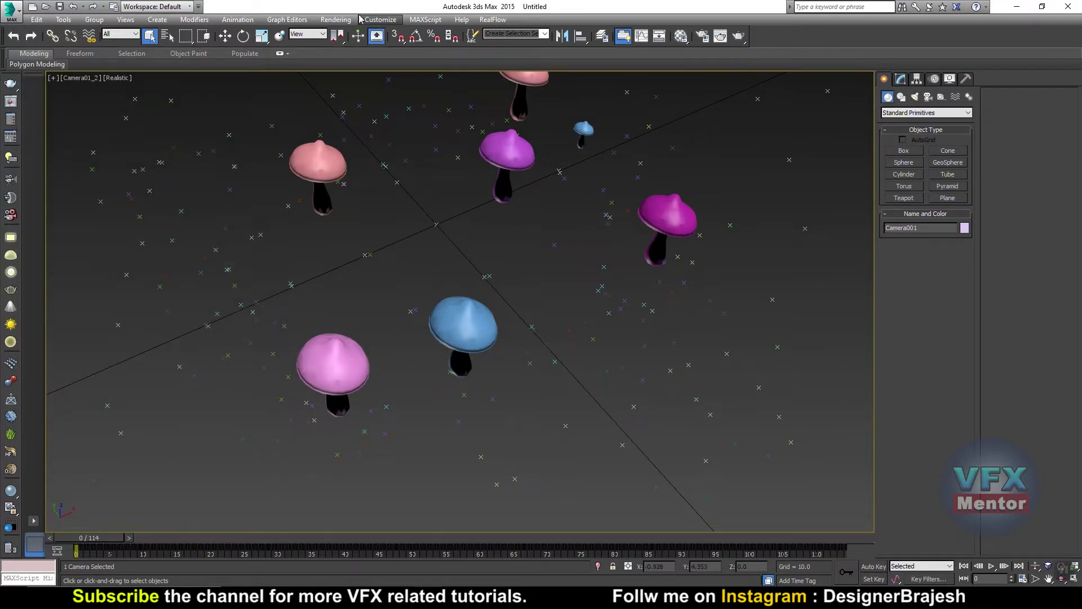
left_click(337, 20)
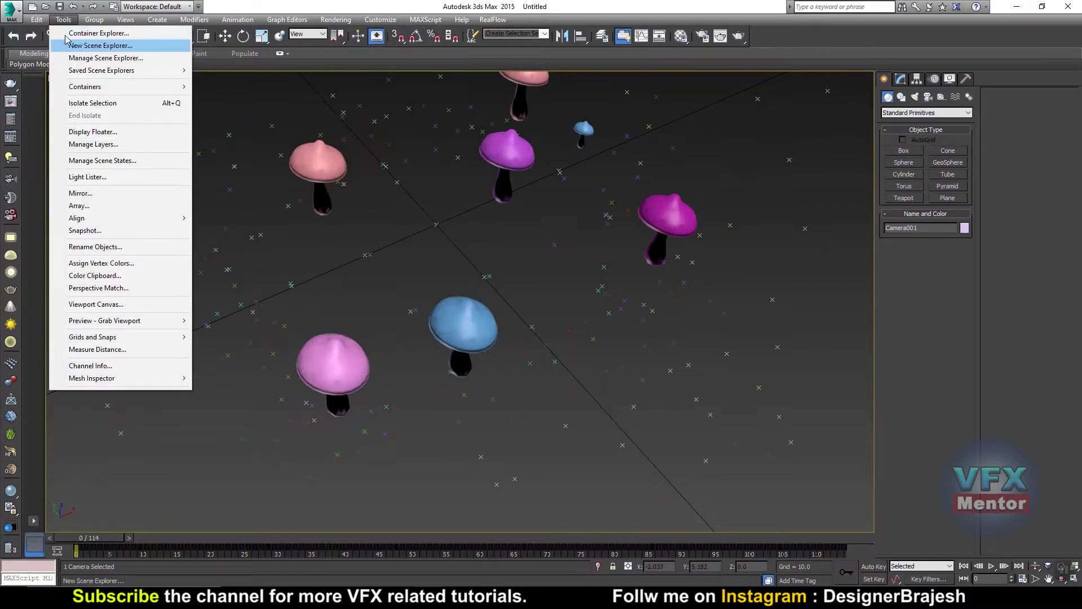
Step: Open a new Scene Explorer, move it aside, and select the seven mushroom root helpers
left_click(104, 46)
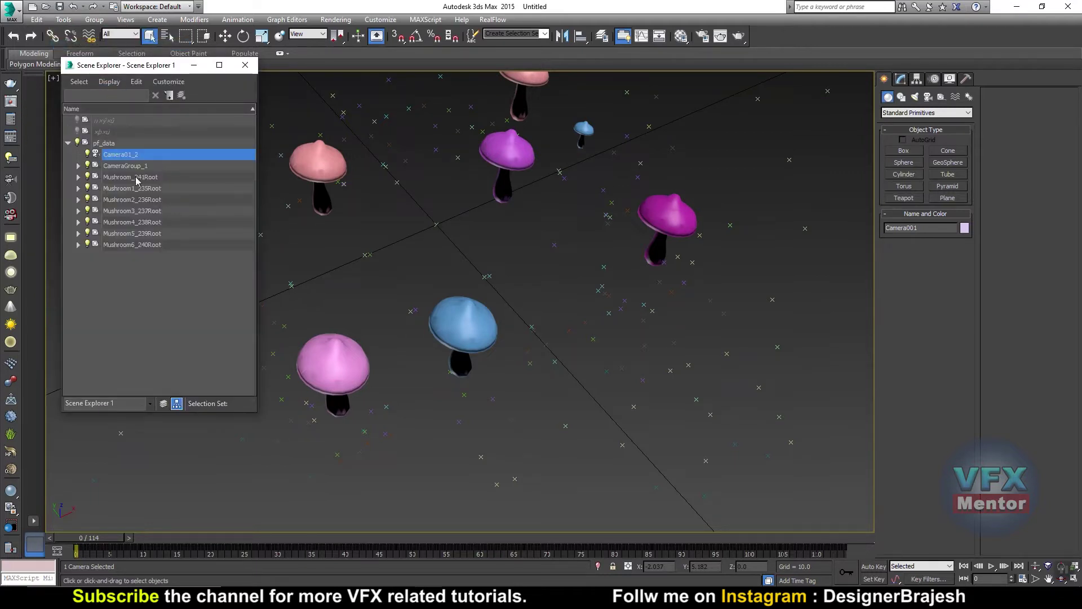
mouse_move(163, 72)
left_mouse_down()
mouse_move(137, 96)
mouse_move(81, 85)
left_mouse_up()
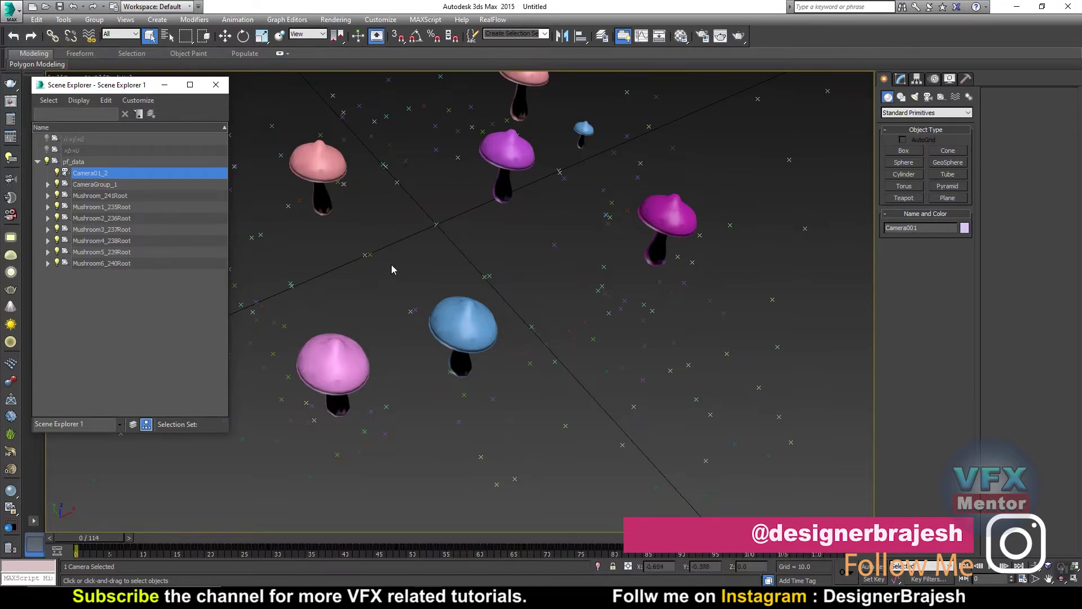
left_click(97, 197)
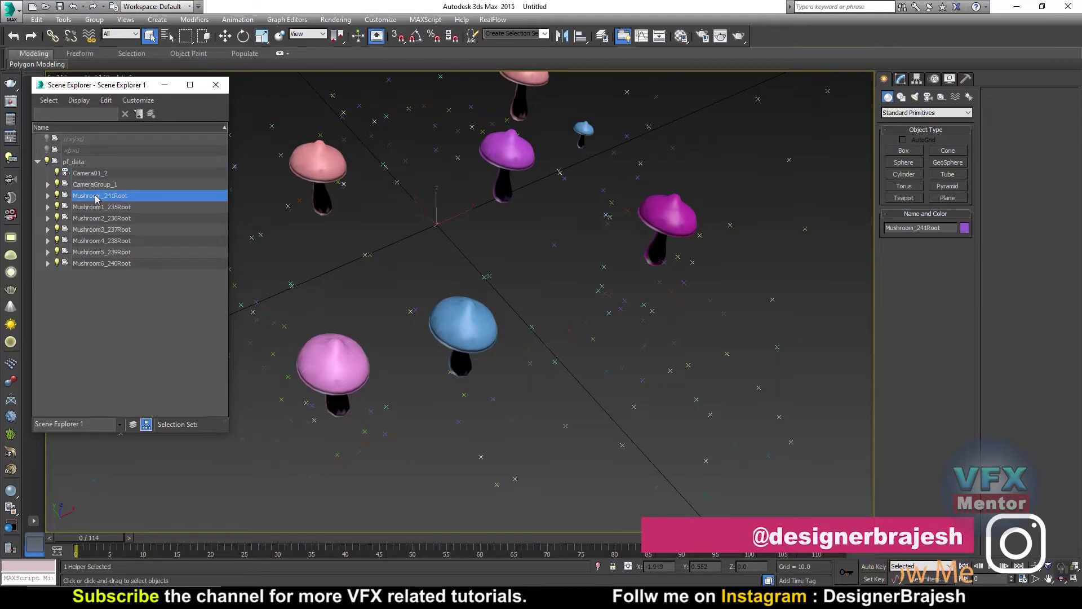
left_click(88, 263, "shift")
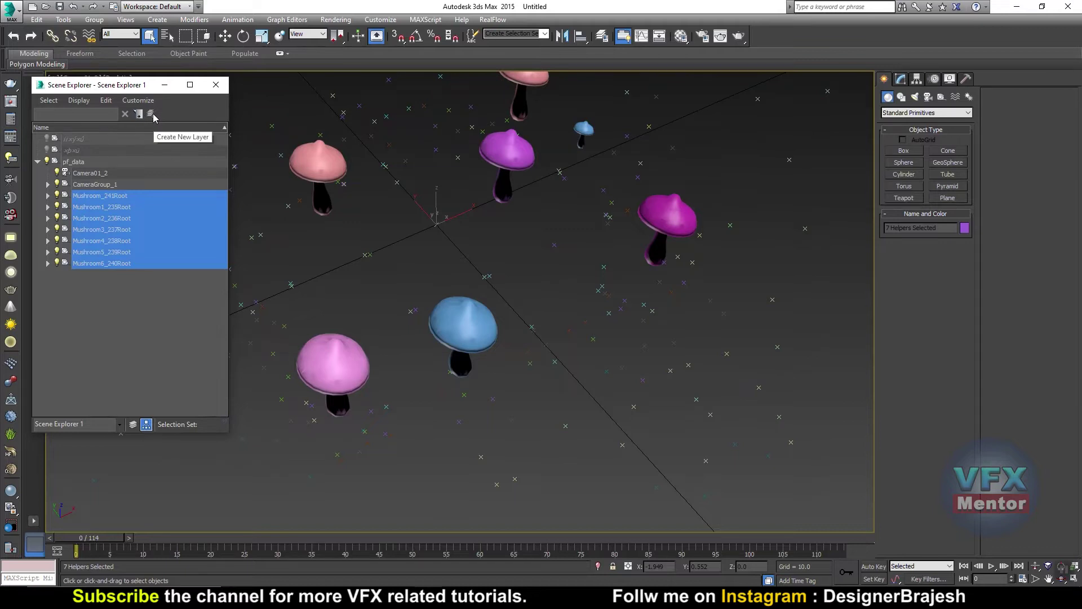
Step: Expand the roots and select Mushroom_241 and Mushroom1_235 to identify each mushroom
left_click(47, 185)
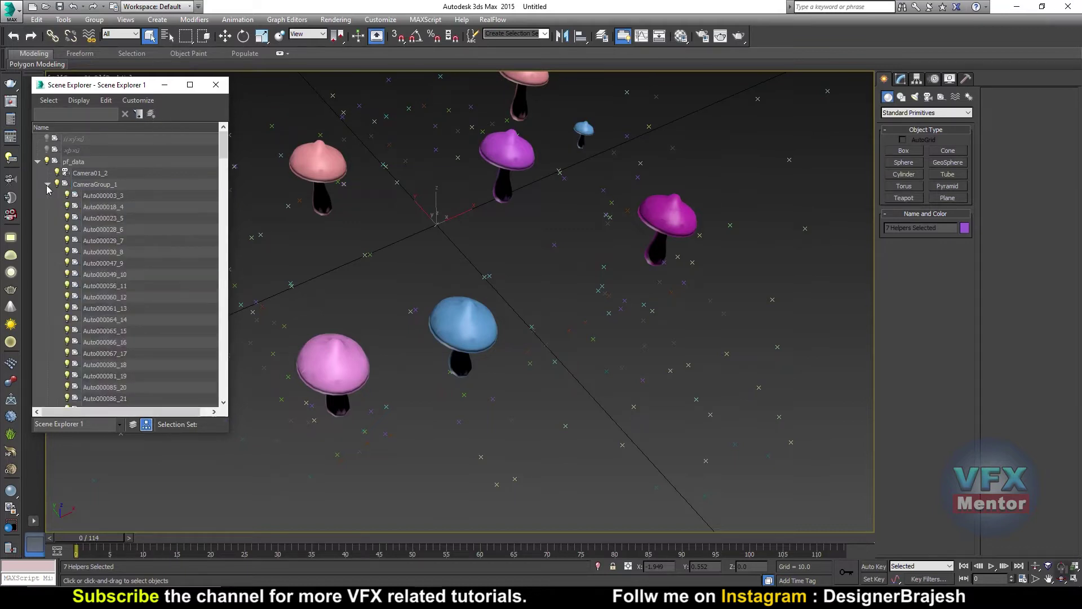
left_click(48, 185)
left_click(48, 196)
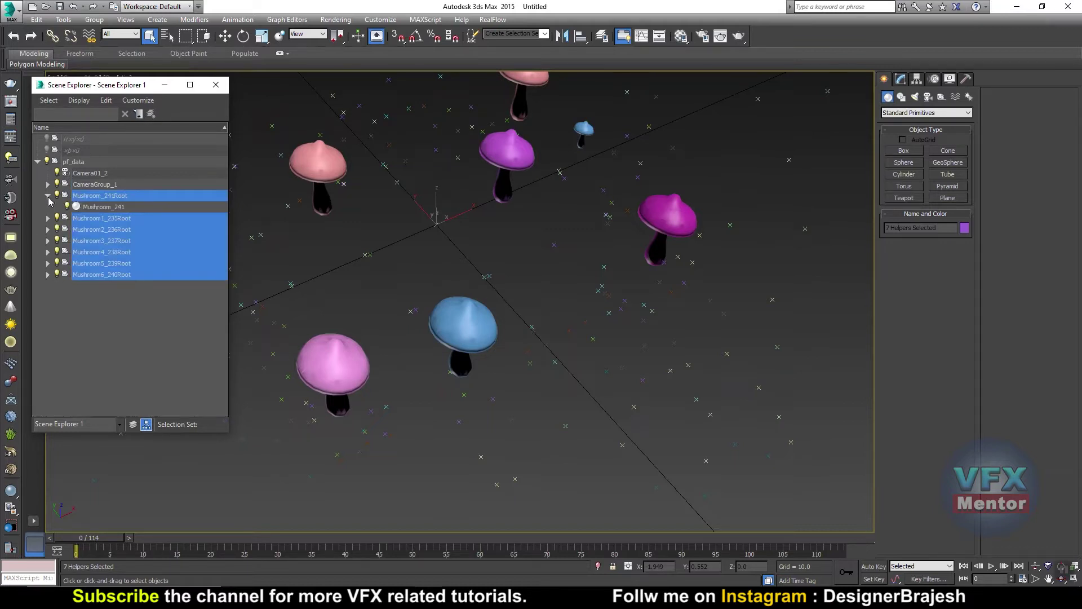
left_click(100, 207)
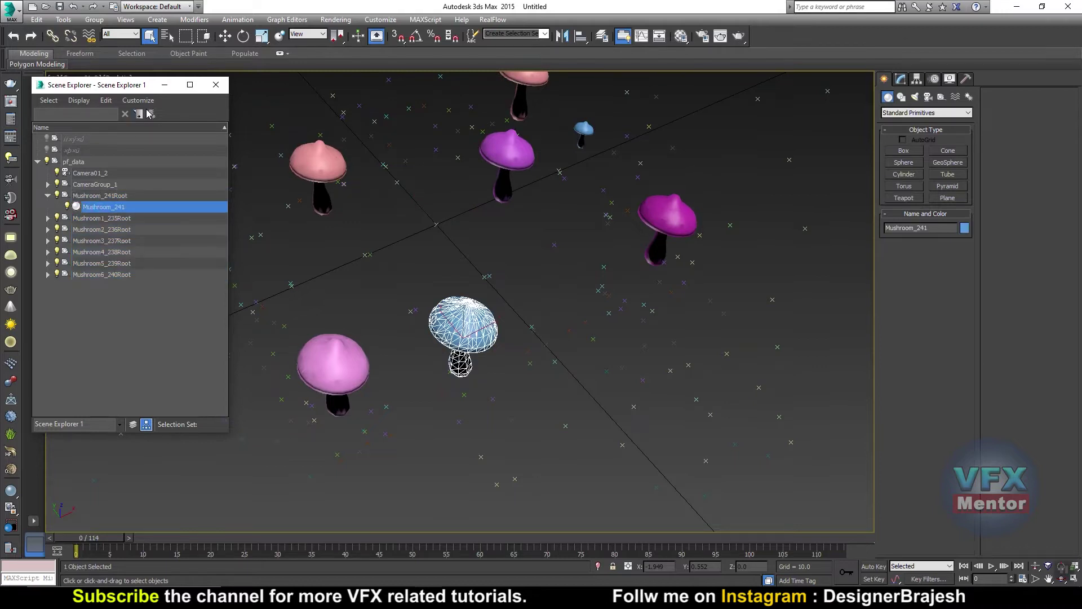
left_click(48, 219)
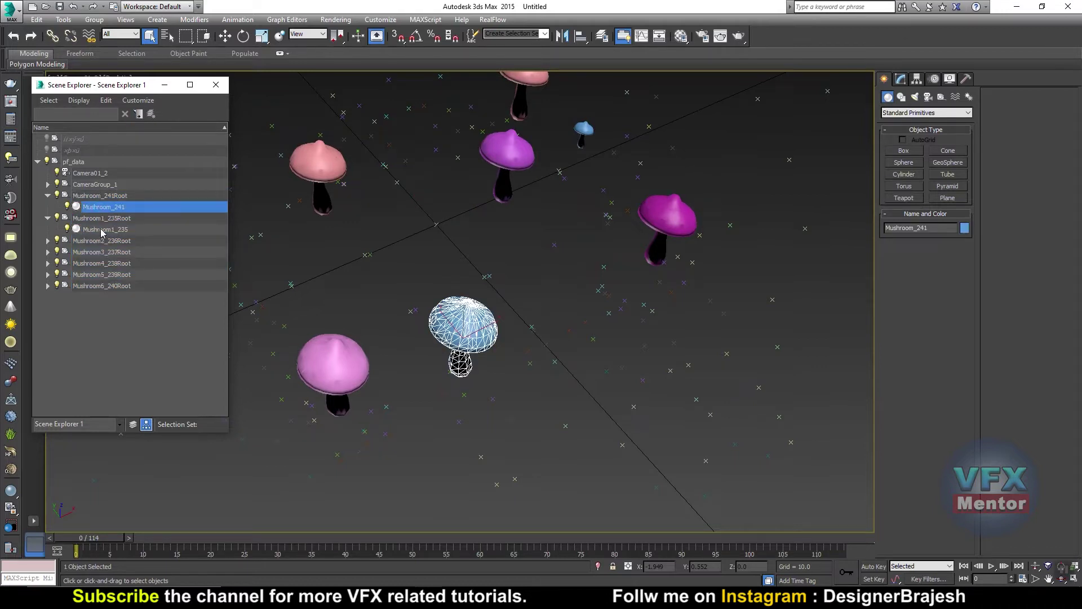
left_click(102, 231)
left_click(48, 218)
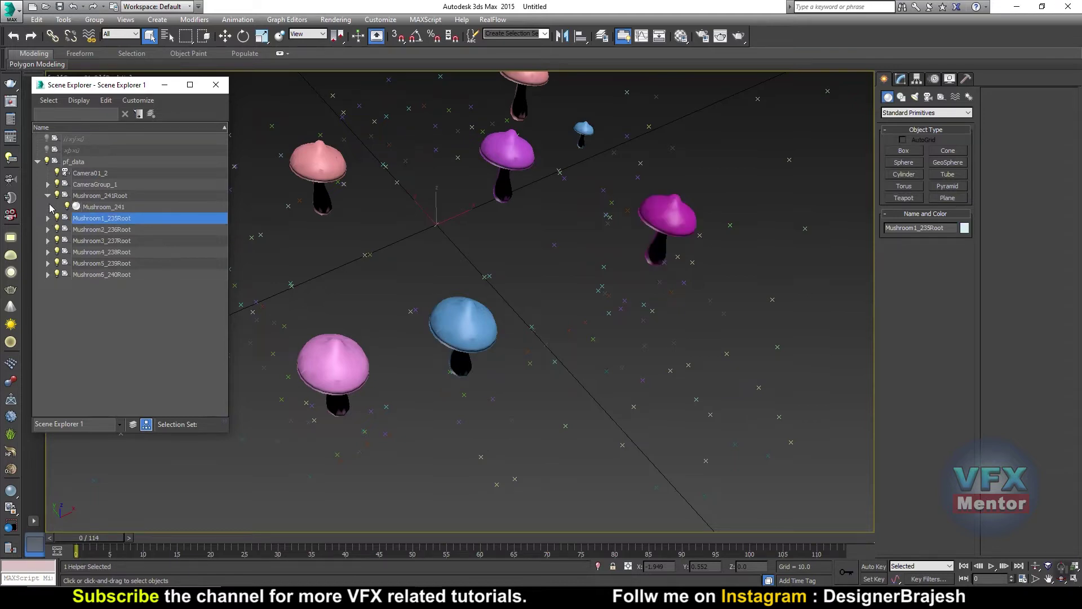
left_click(48, 196)
Step: Hide Mushroom_241Root, Mushroom6_240Root, Mushroom3_237Root and the blue, magenta and pink mushroom meshes
left_click(57, 195)
left_click(57, 262)
left_click(57, 229)
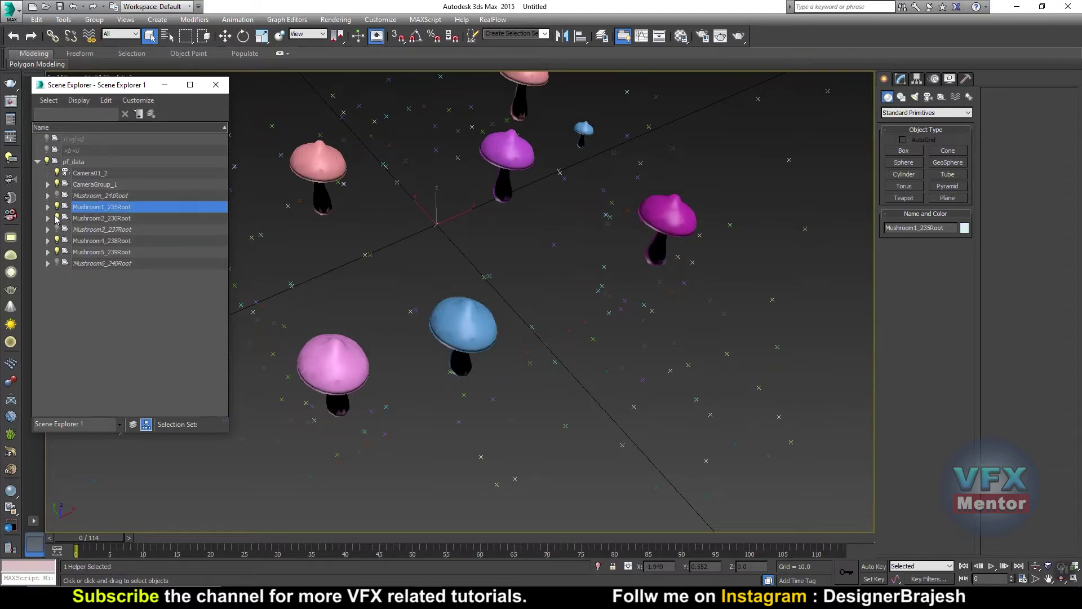
left_click(48, 196)
left_click(67, 207)
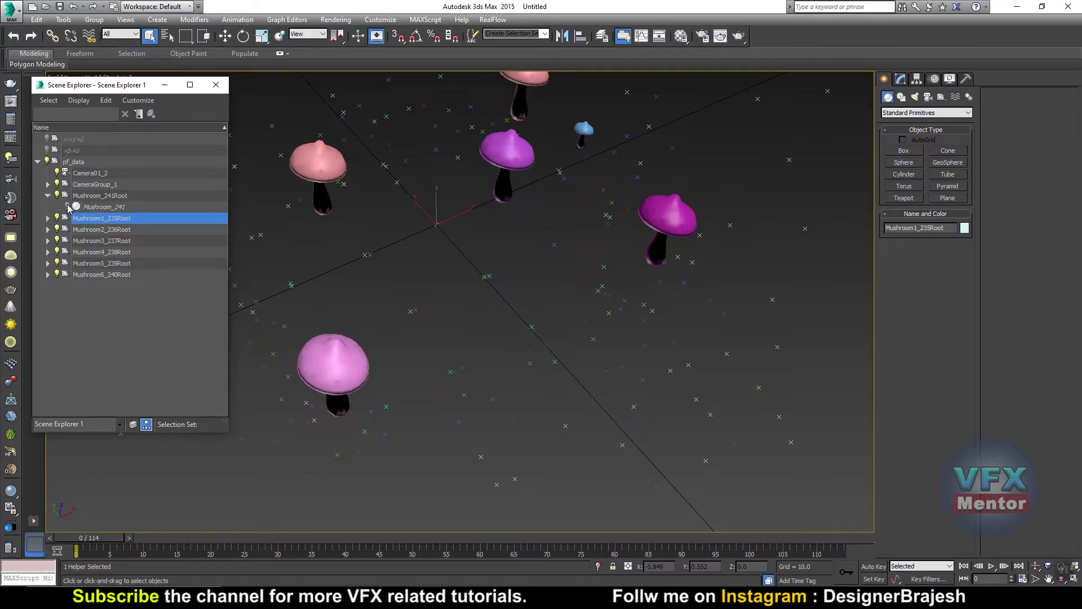
left_click(48, 218)
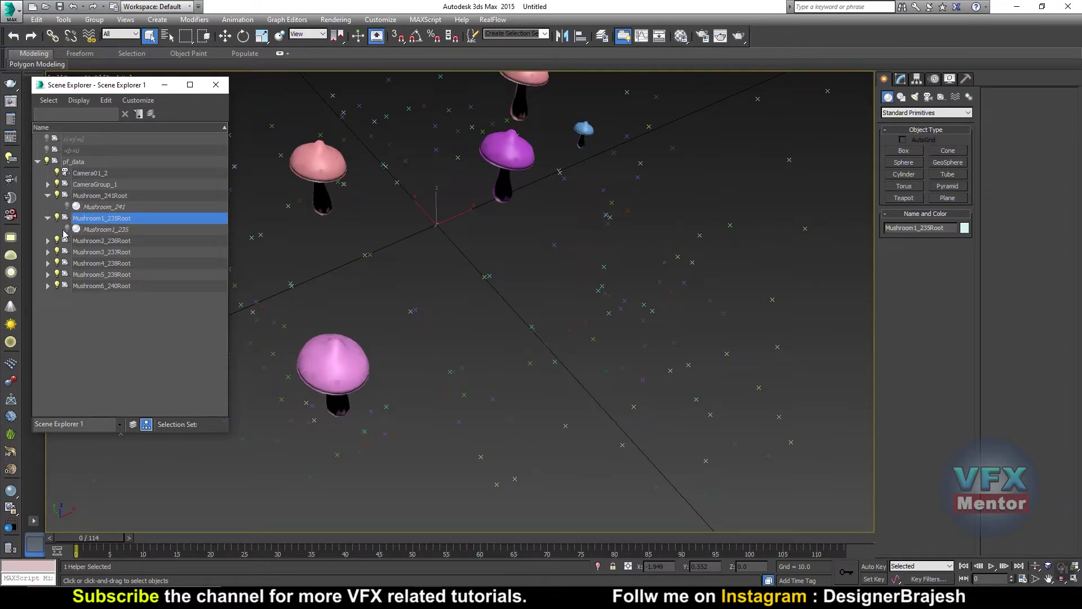
left_click(48, 240)
left_click(48, 241)
left_click(48, 218)
Step: Unhide the Mushroom_241, Mushroom1_235 and Mushroom2_236 meshes and collapse the root entries
left_click(48, 196)
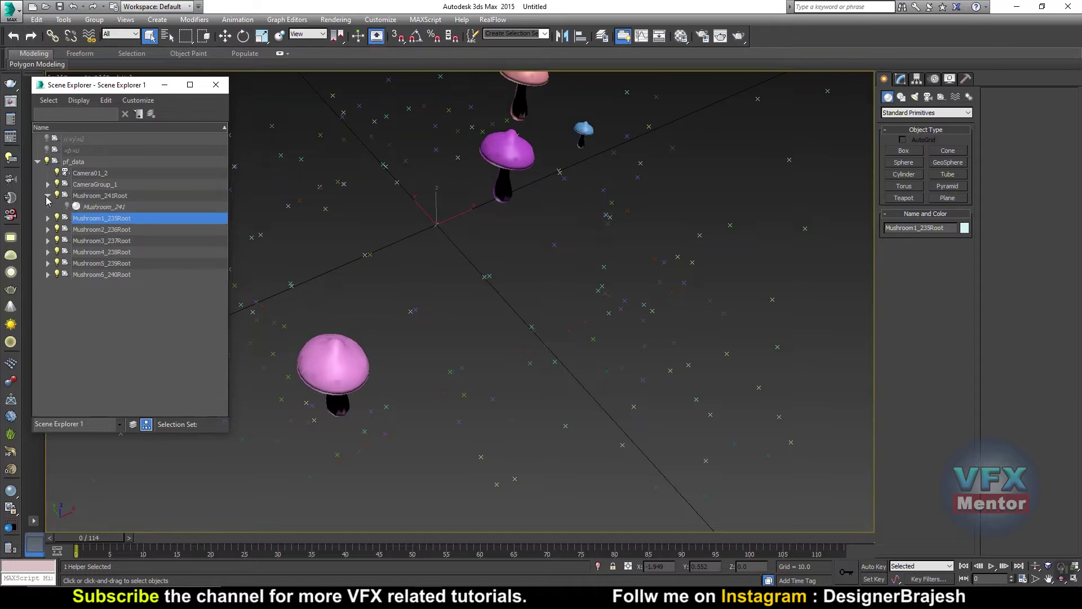
left_click(68, 207)
left_click(67, 229)
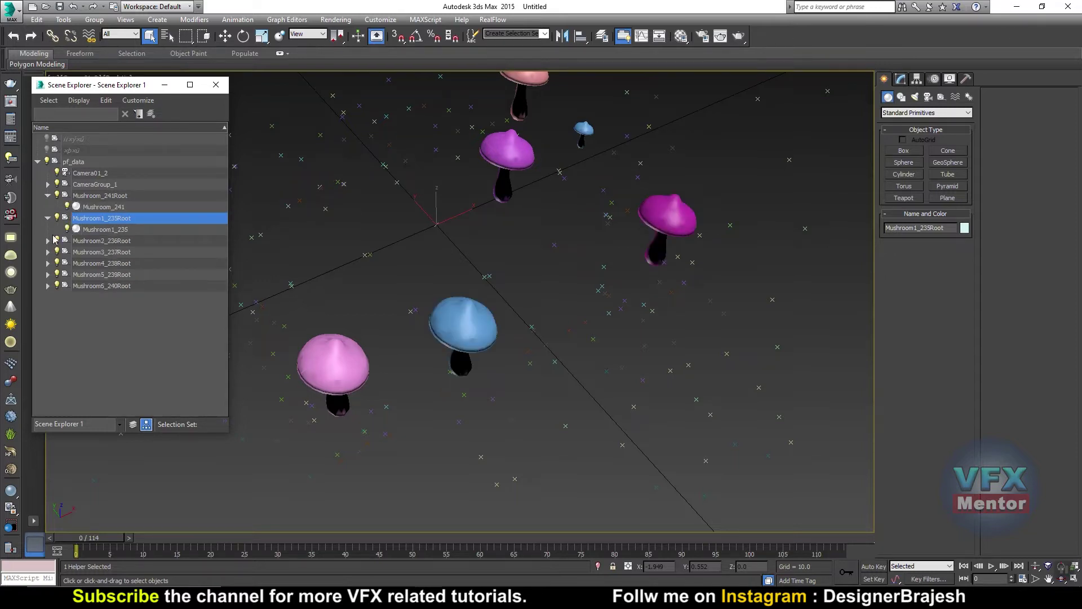
left_click(67, 252)
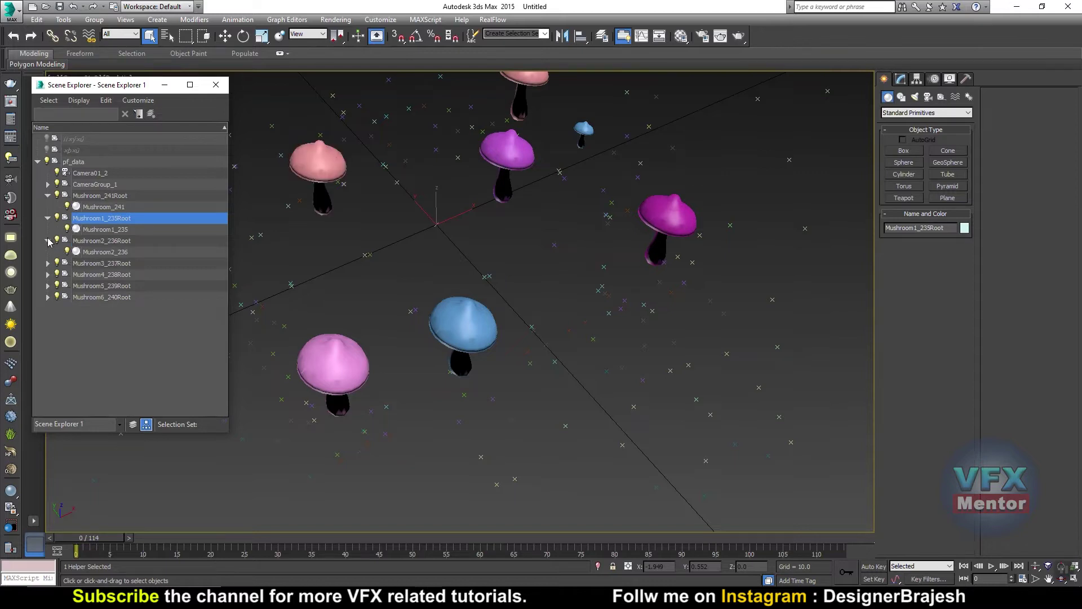
left_click(47, 263)
left_click(48, 240)
left_click(48, 218)
left_click(47, 195)
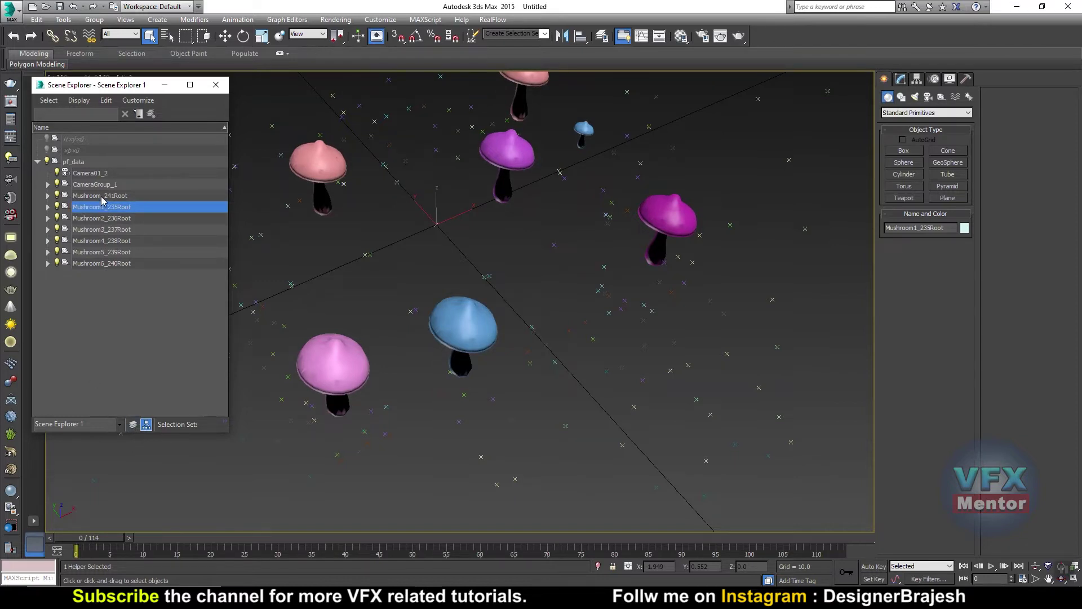
Step: Clear the selection and select Camera01_2 inside the pf_data group
left_click(120, 323)
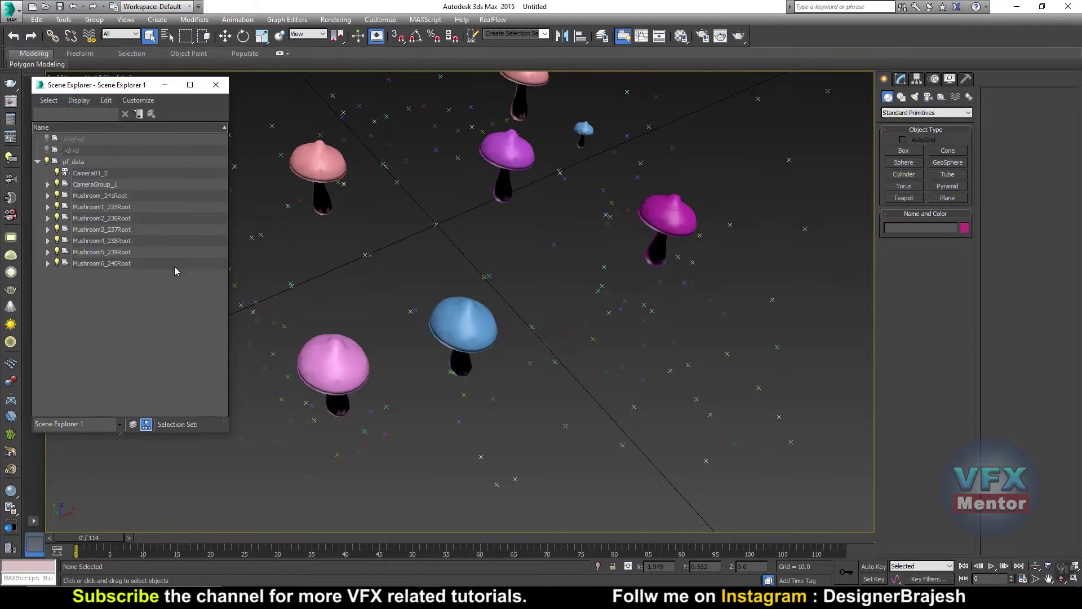
left_click(77, 163)
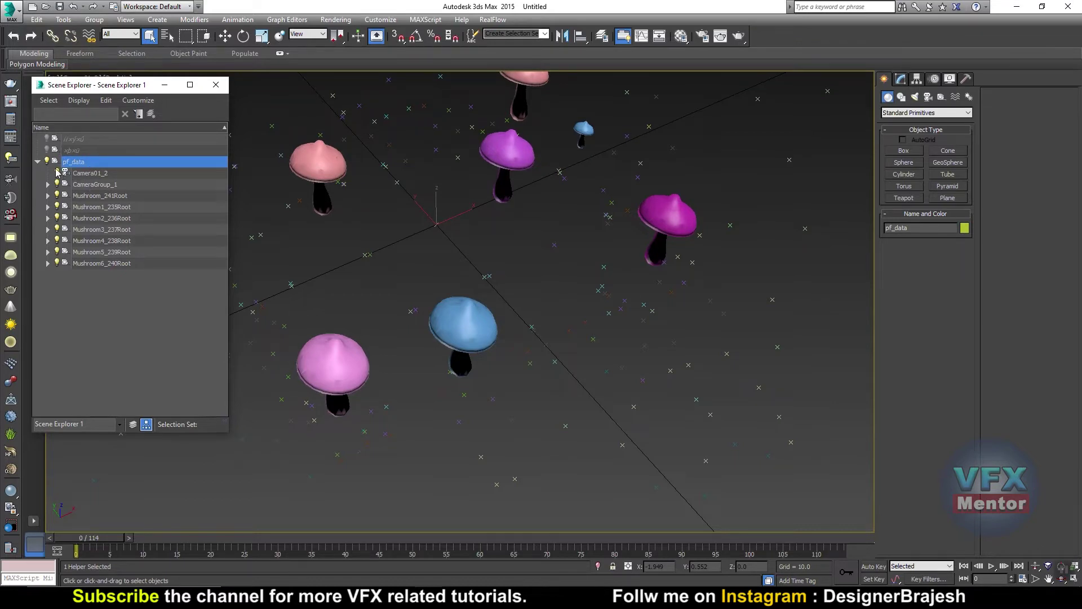
left_click(39, 162)
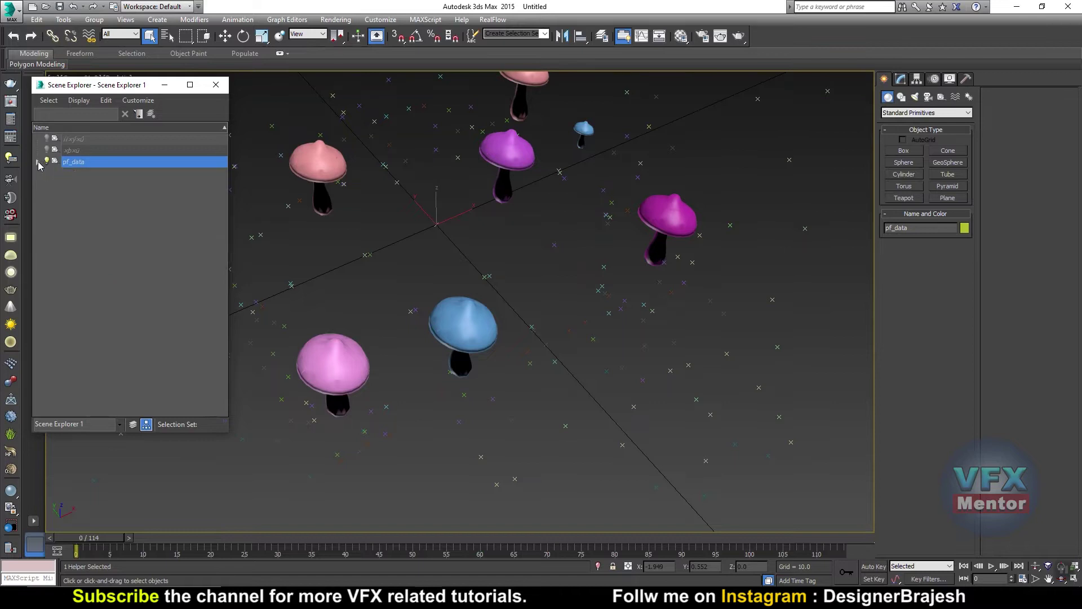
left_click(84, 175)
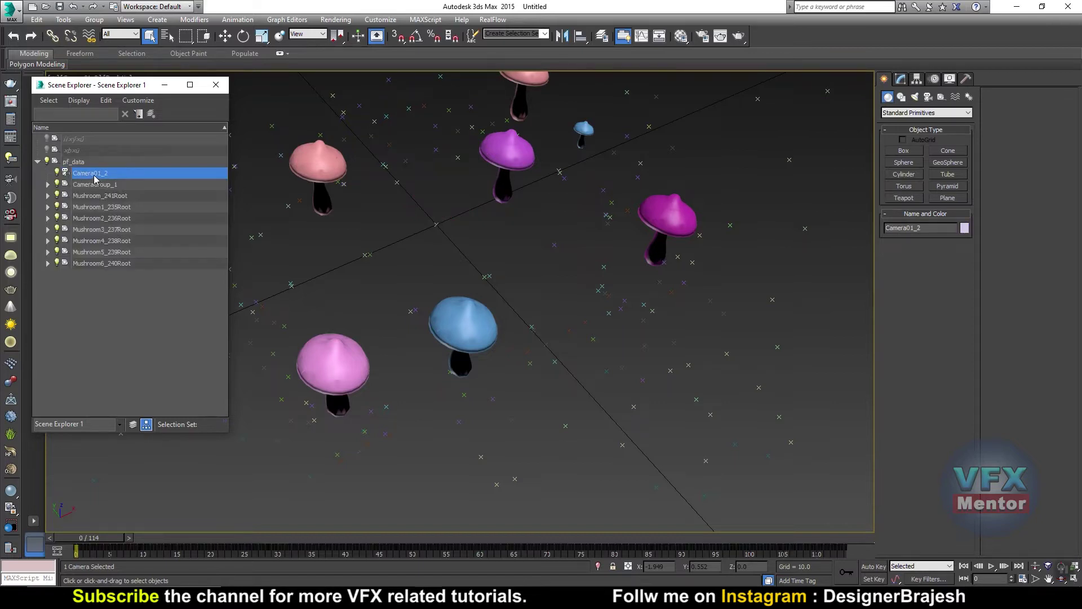
Step: Expand CameraGroup_1, select all its tracked point helpers, then collapse the group
key("Down")
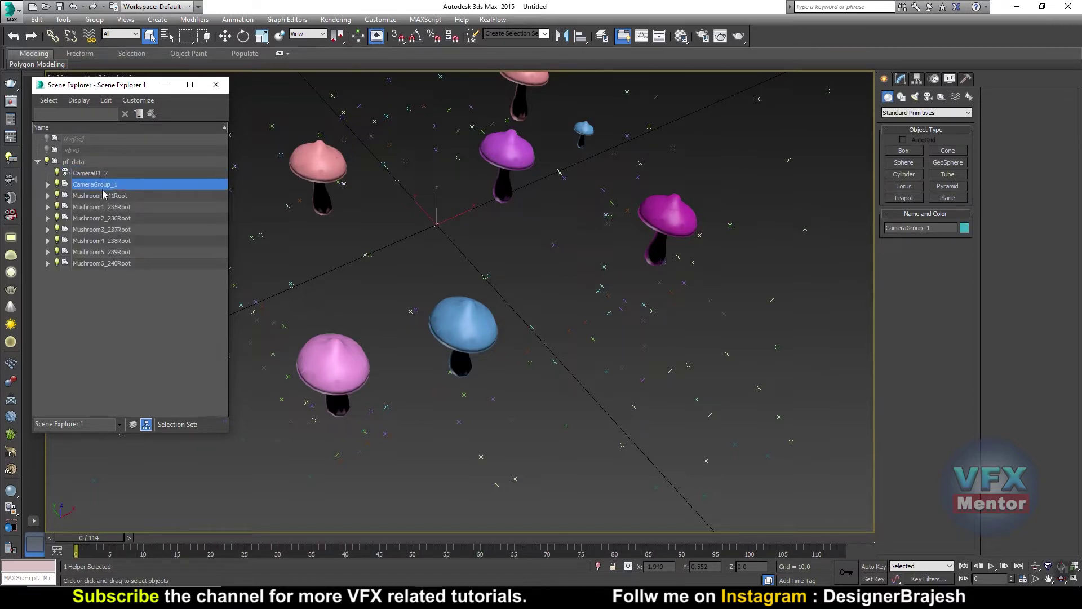
left_click(48, 184)
left_click(111, 196)
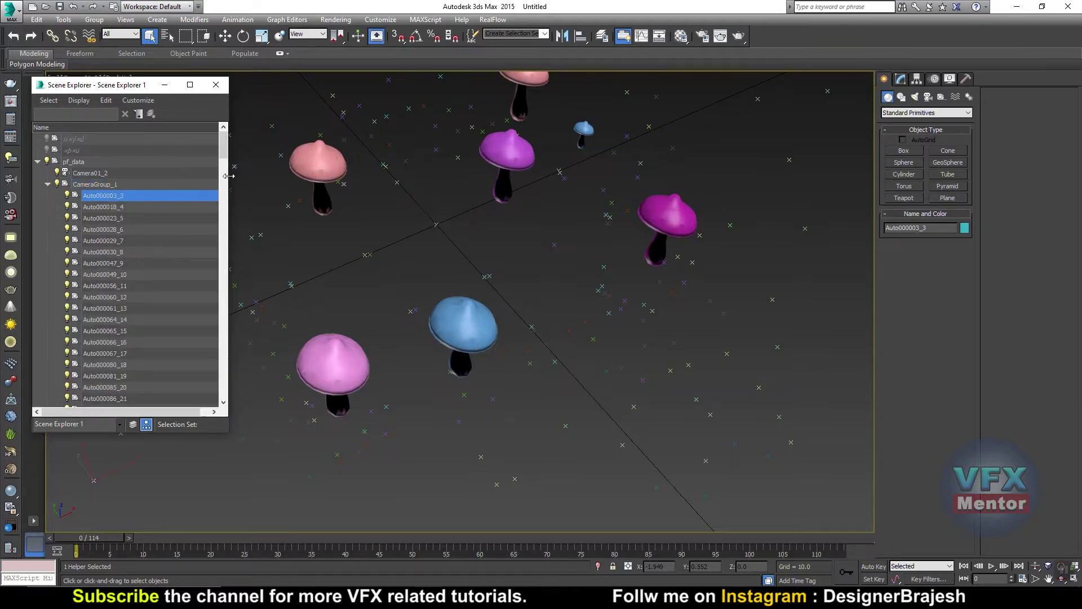
left_click_drag(223, 160, 223, 394)
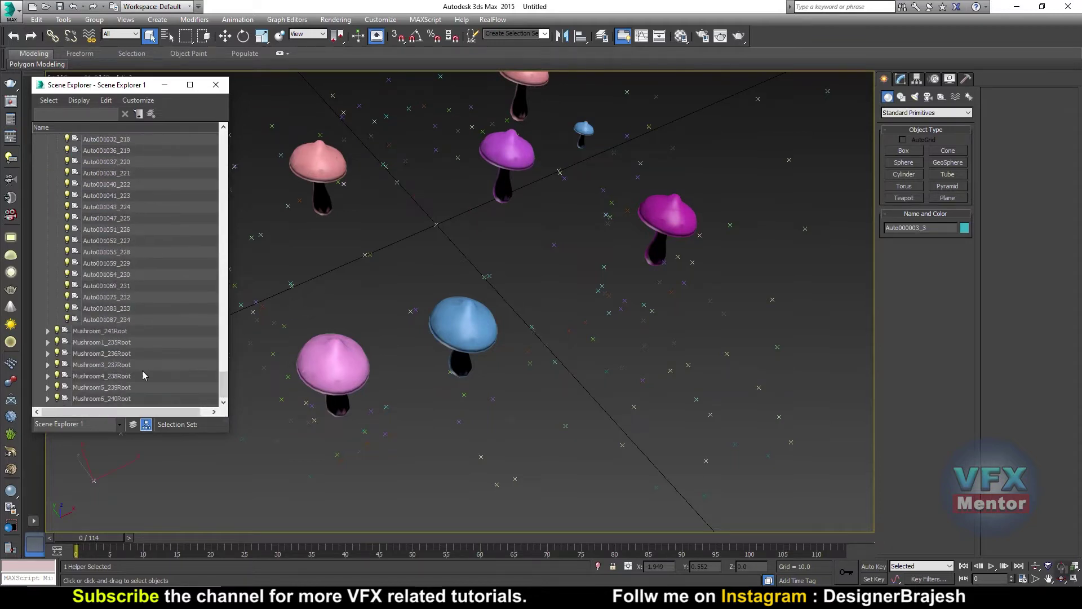
left_click(114, 320, "shift")
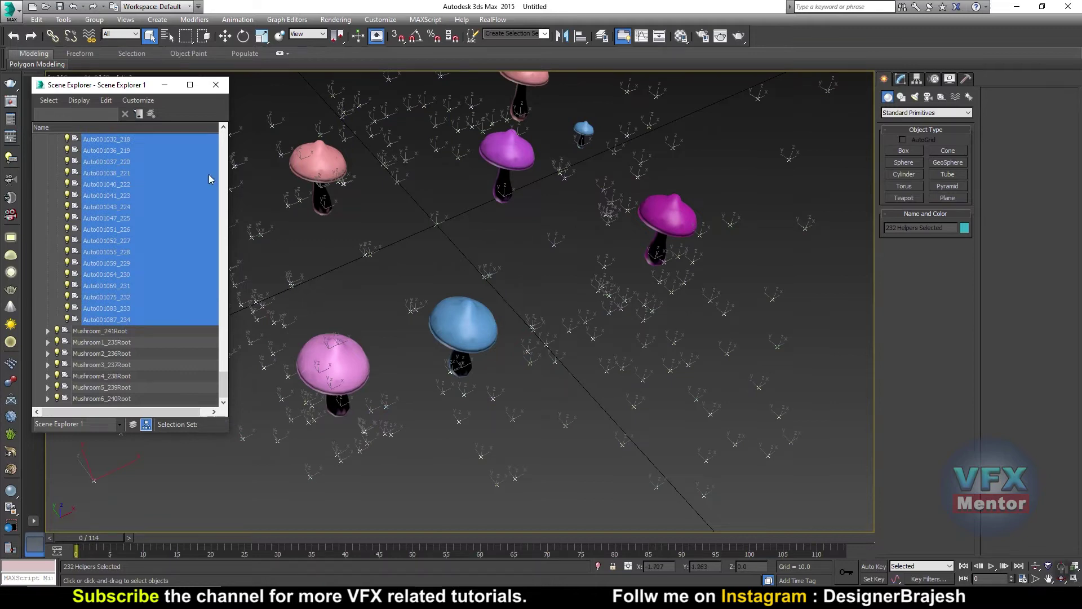
left_click_drag(223, 384, 223, 144)
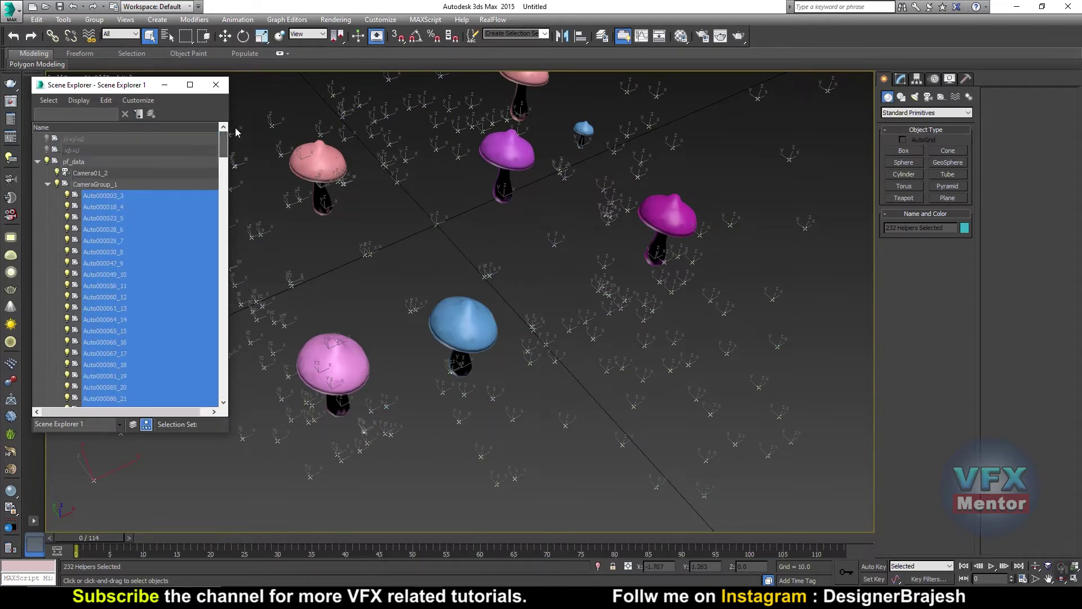
left_click(46, 185)
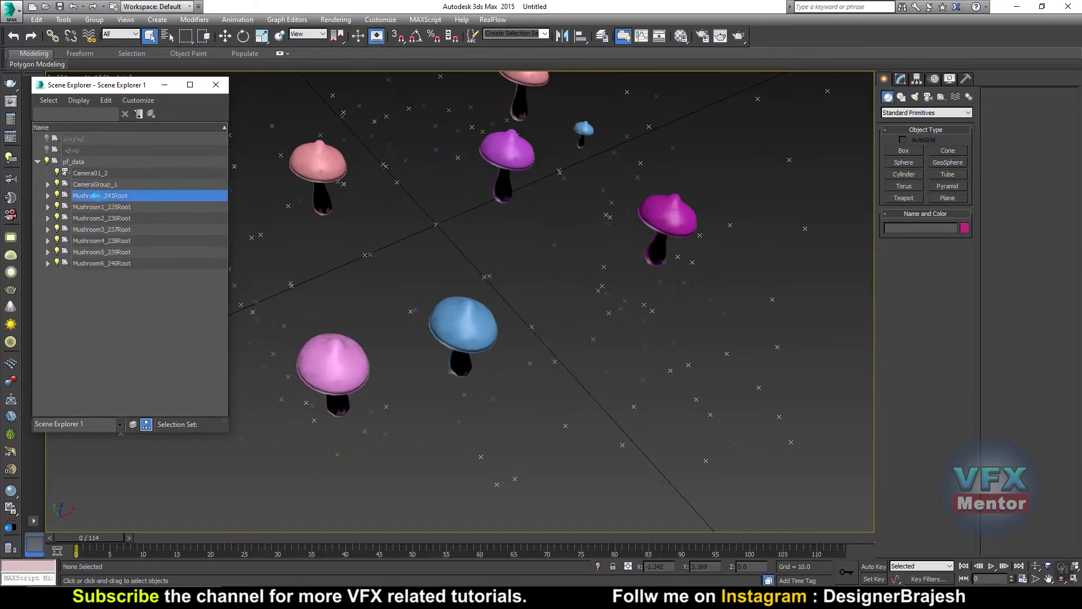
Step: Select Mushroom2_236Root and dock the Scene Explorer on the left of the camera view
left_click(95, 220)
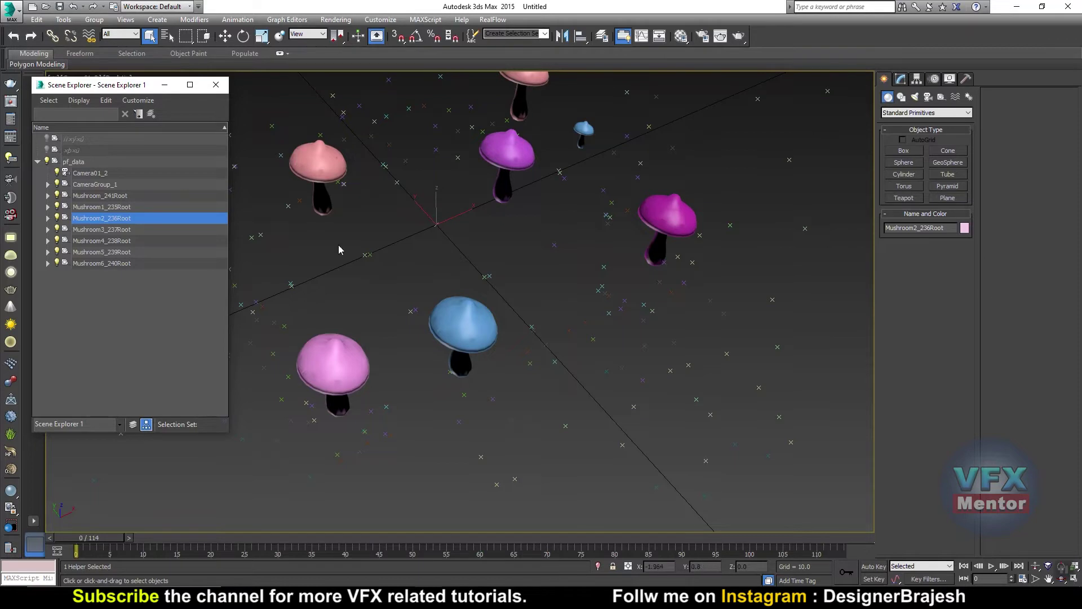
mouse_move(91, 85)
left_mouse_down()
mouse_move(98, 87)
mouse_move(42, 86)
left_mouse_up()
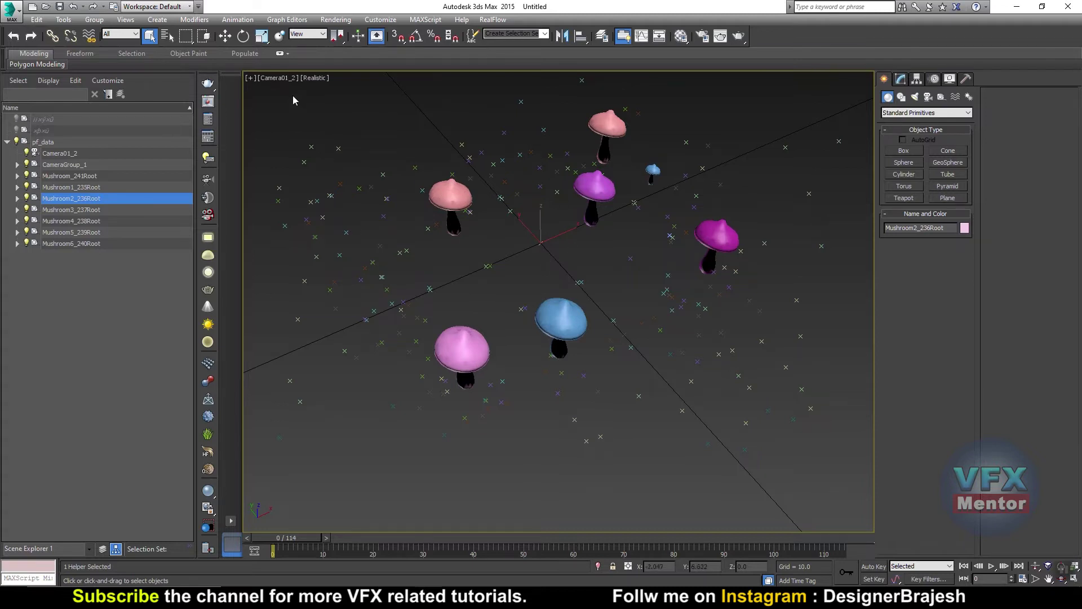
left_click(251, 79)
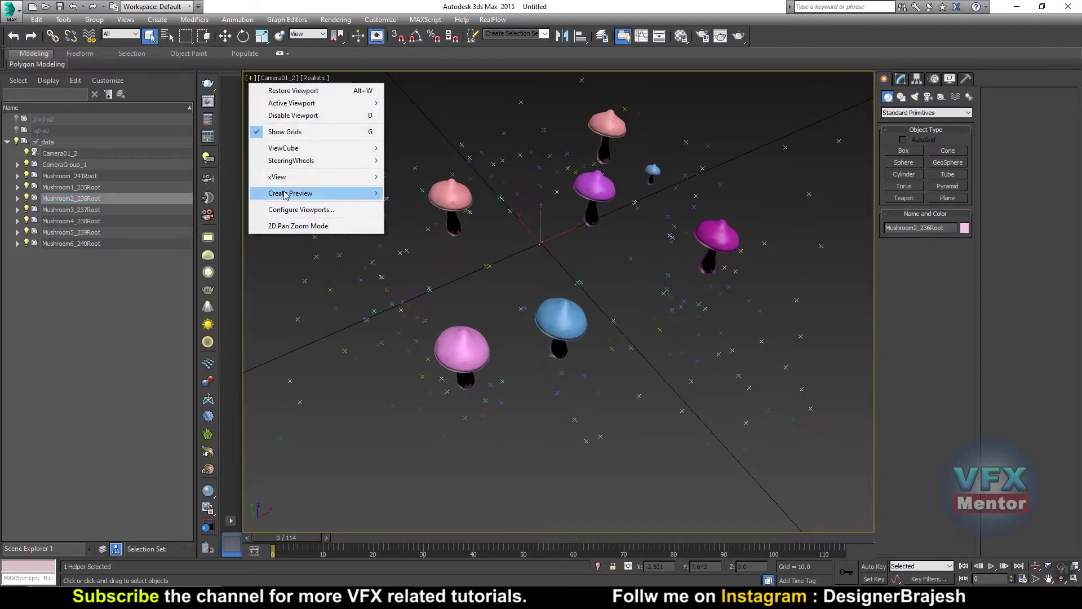
Step: Set the table with paper image sequence (frames 0–114) from drive D: as the camera view's background
left_click(336, 212)
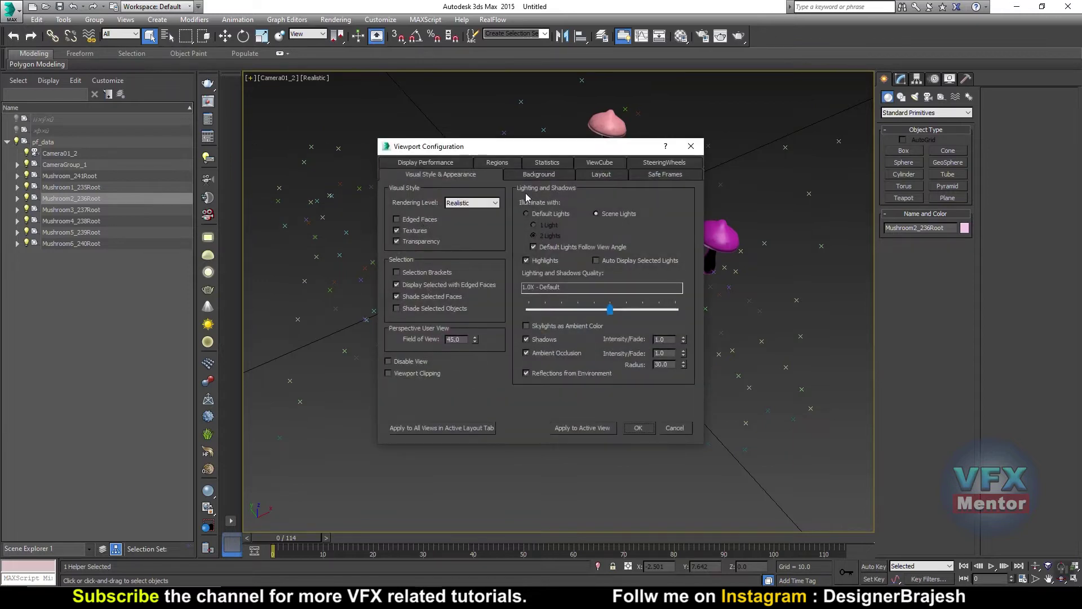
left_click(535, 175)
left_click(409, 264)
left_click(620, 388)
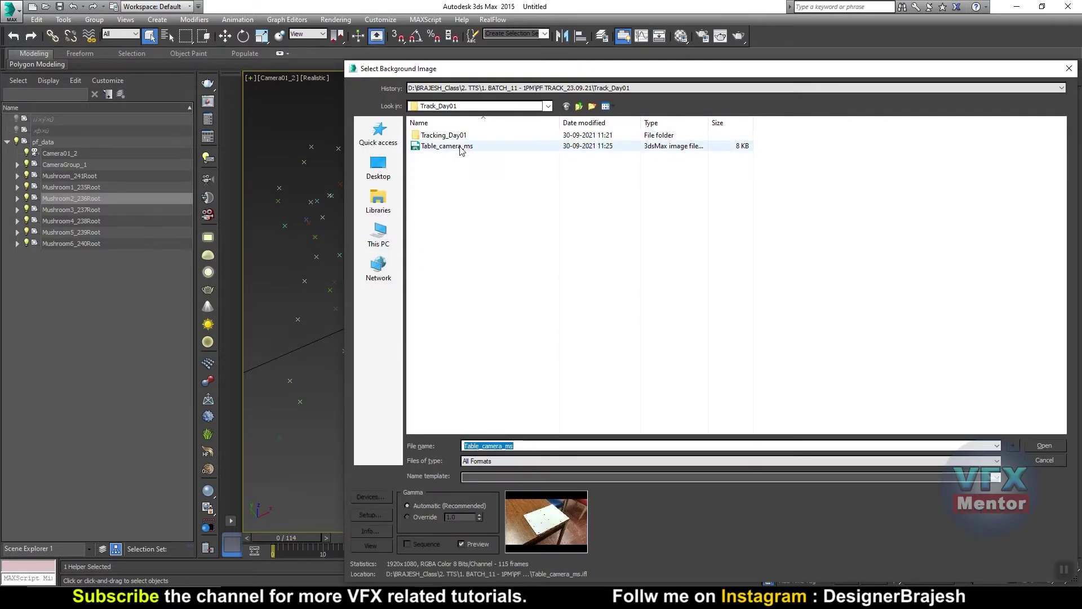
left_click(386, 232)
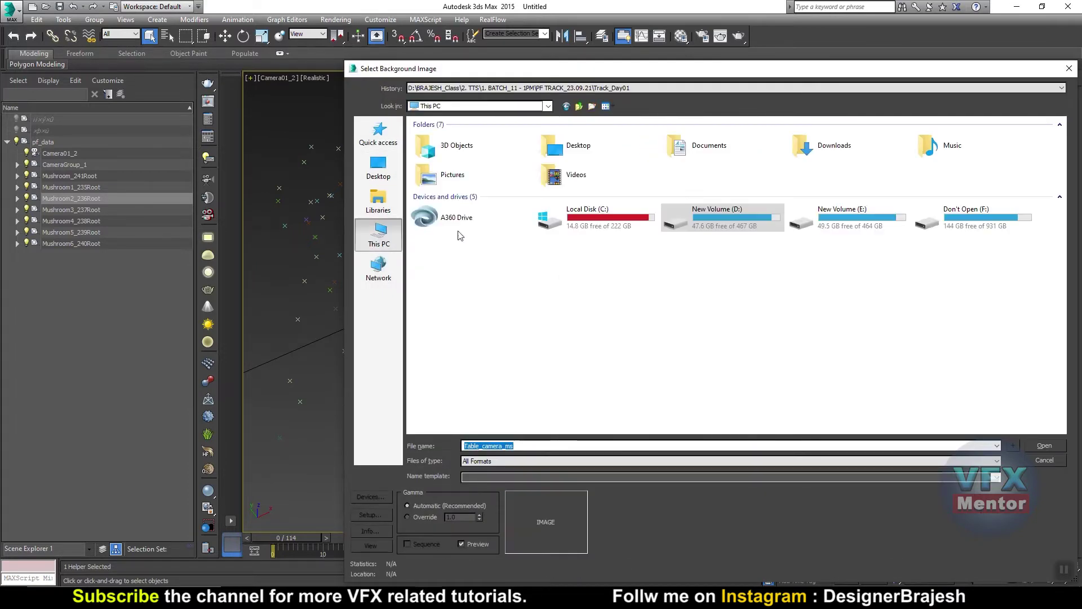
double_click(732, 216)
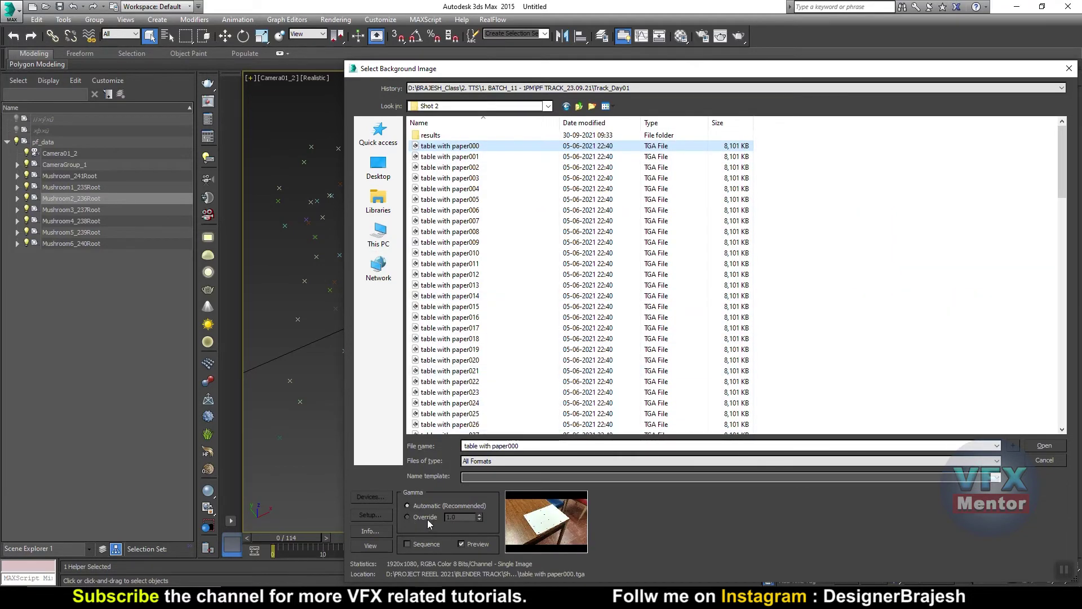
left_click(408, 544)
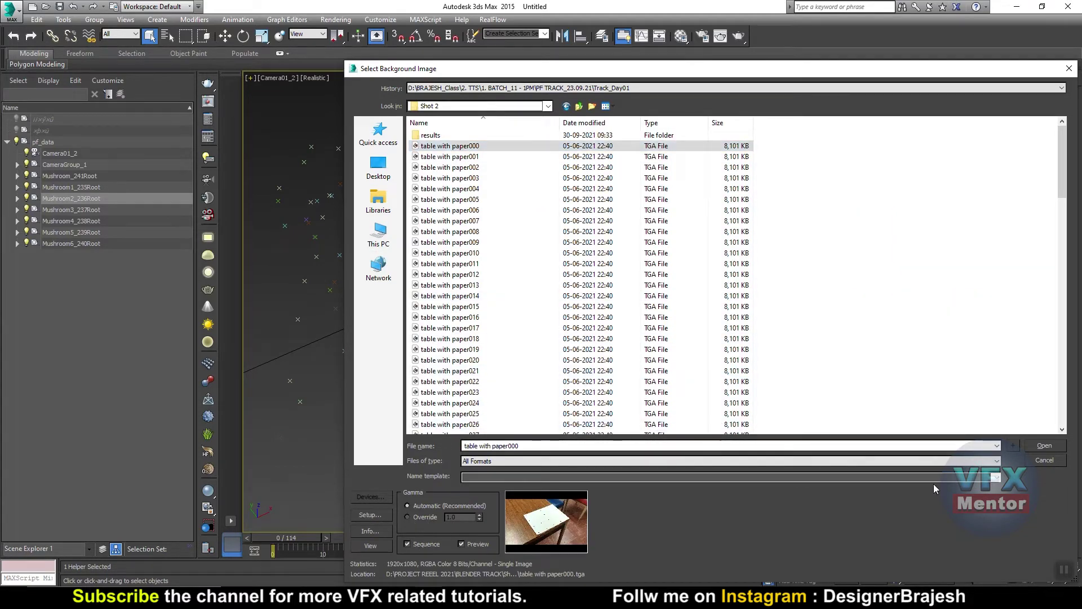
left_click(1046, 446)
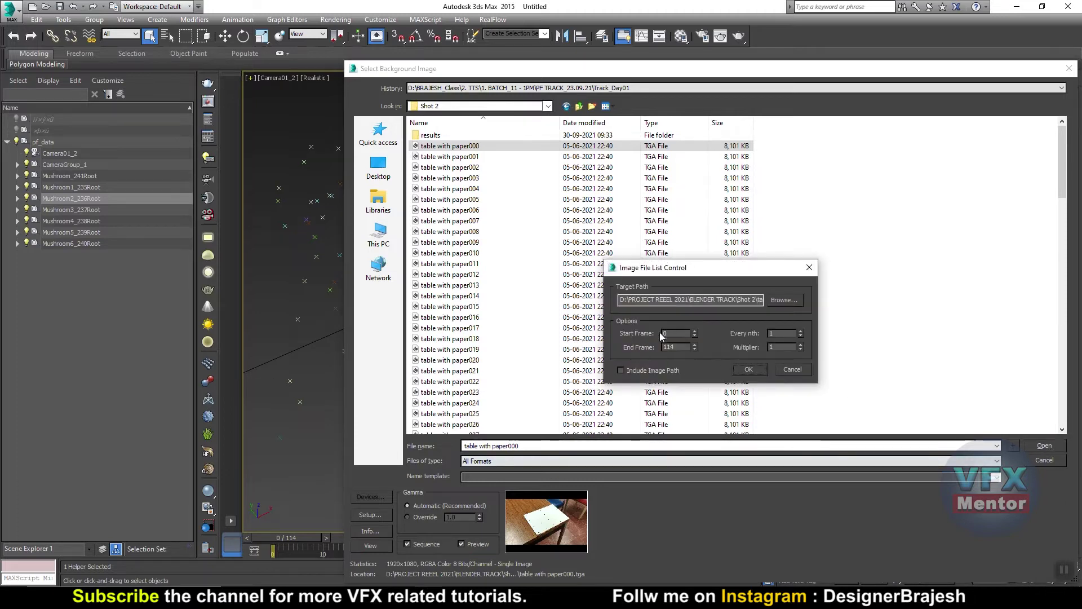
left_click(749, 369)
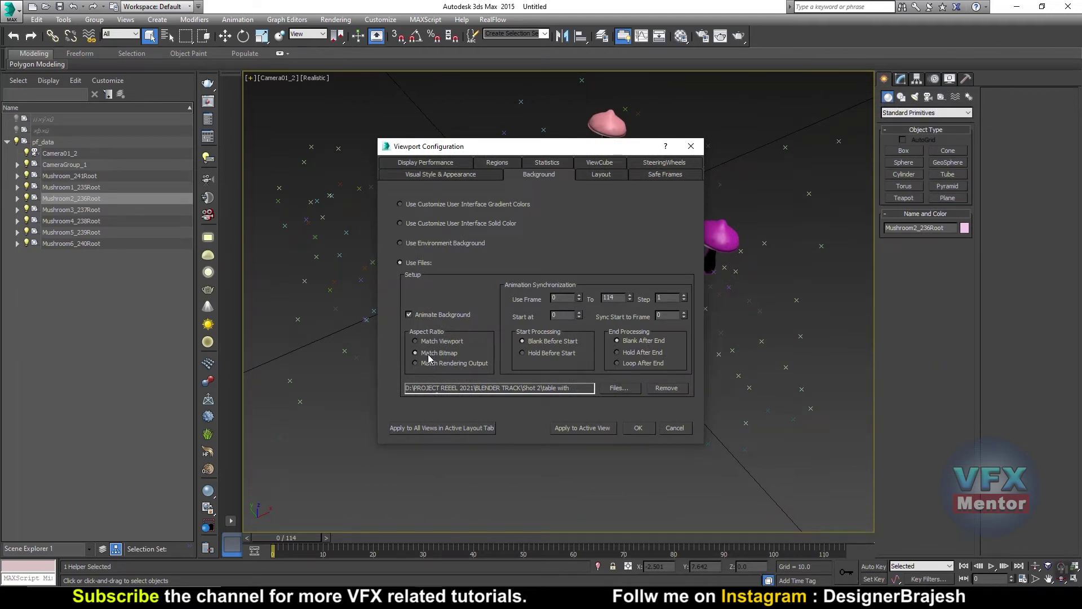
left_click(595, 428)
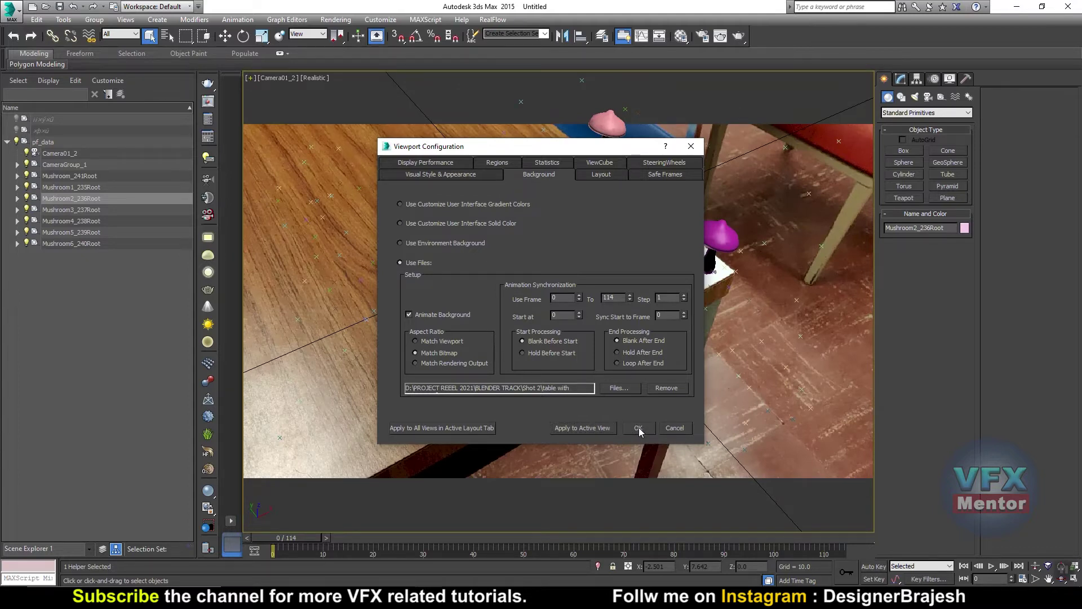
left_click(638, 428)
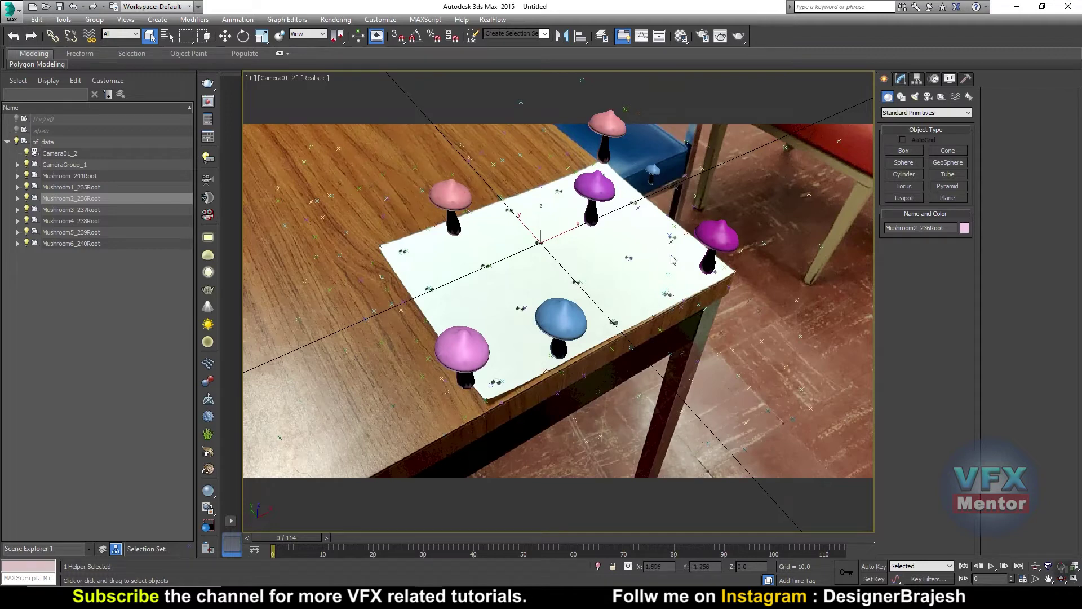
left_click_drag(296, 541, 626, 543)
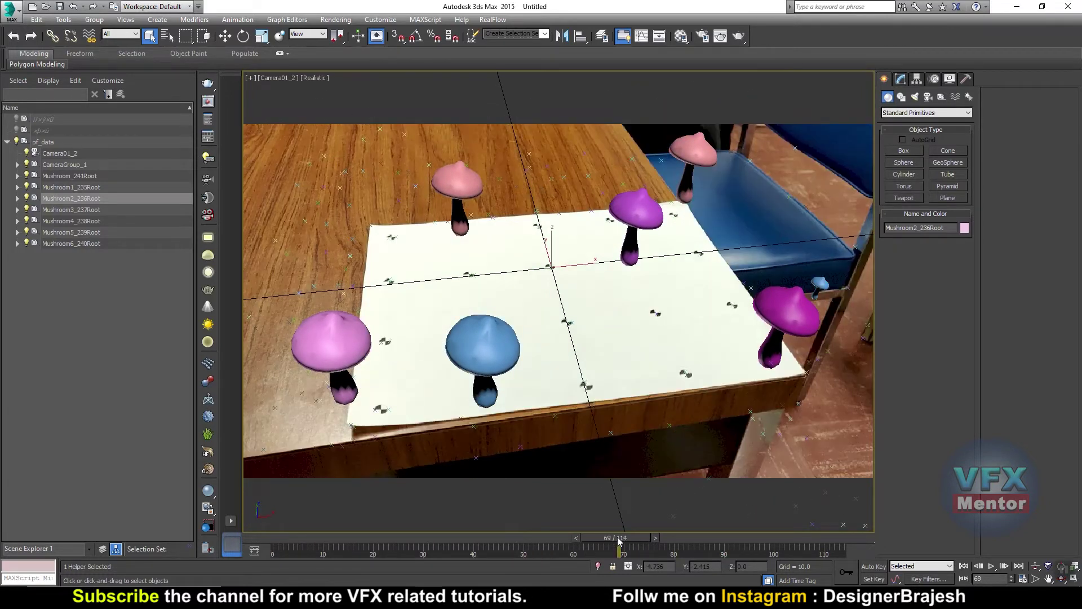
left_click_drag(619, 541, 312, 541)
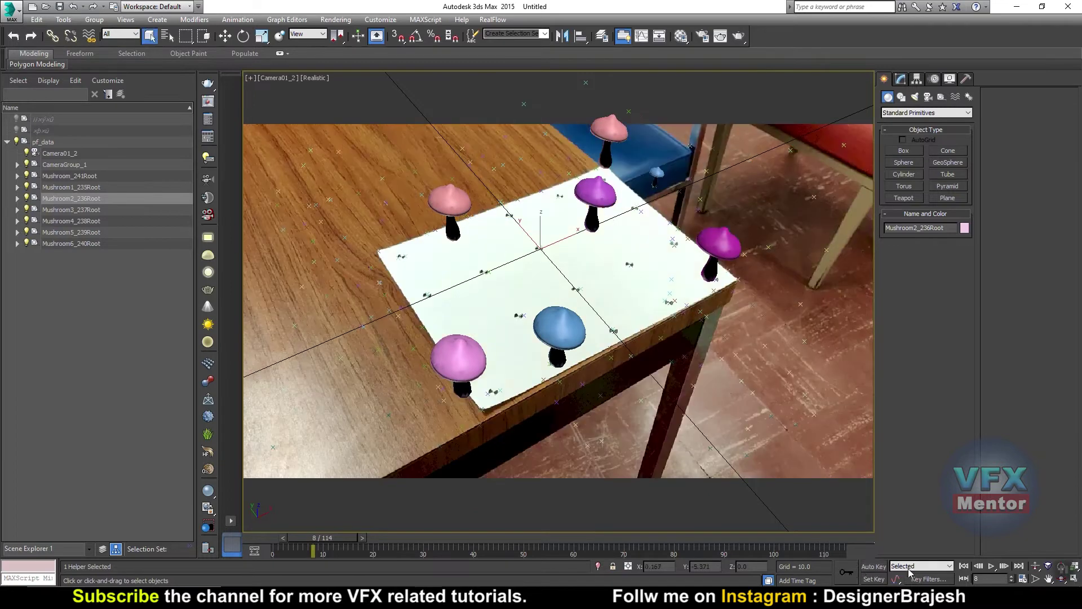
left_click(992, 566)
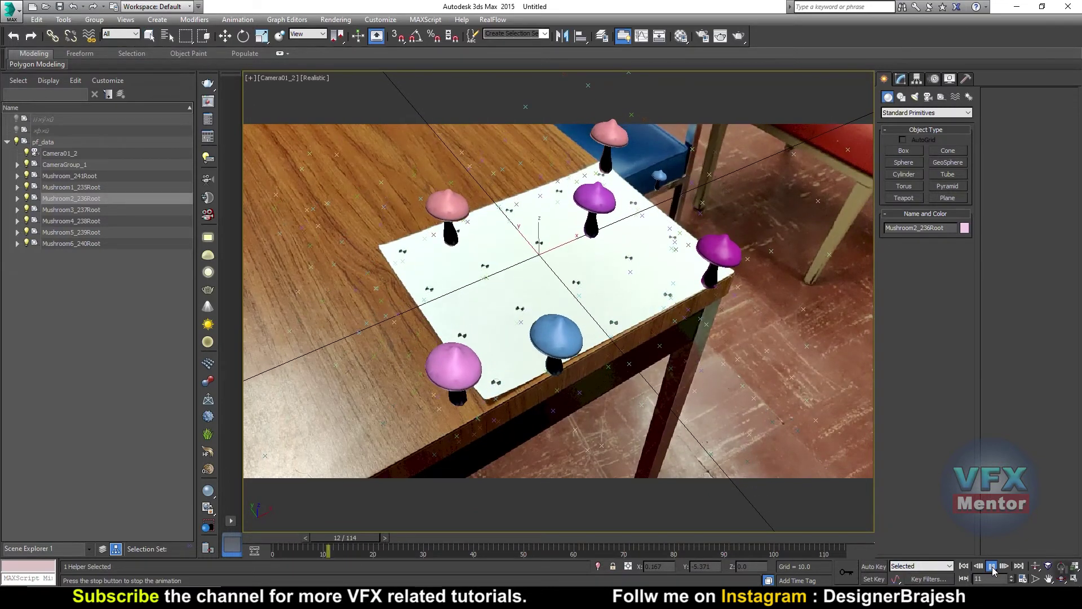
left_click(992, 566)
left_click(964, 566)
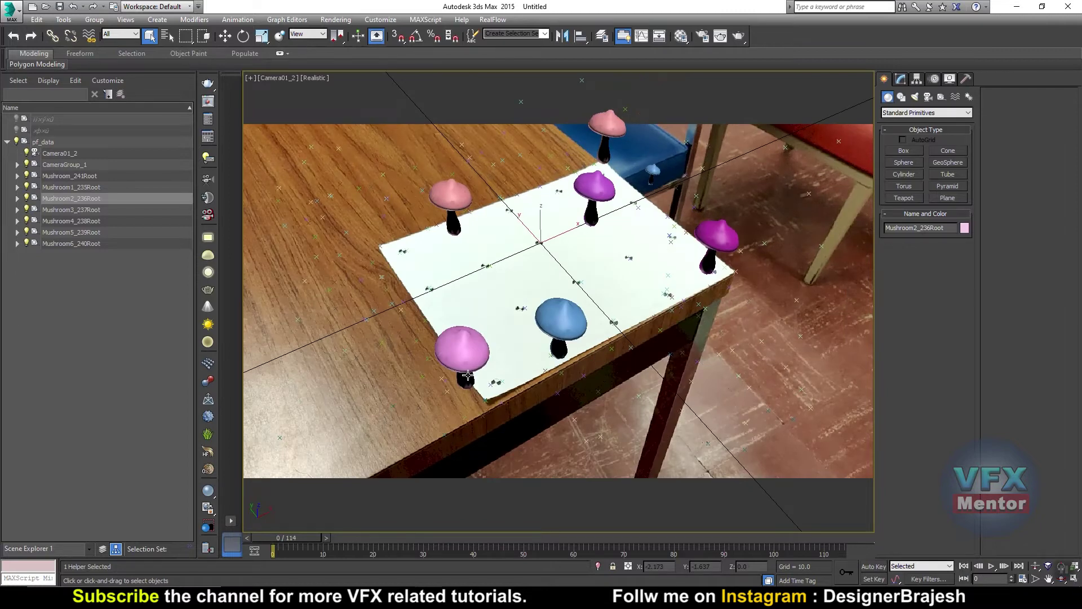
key("slash")
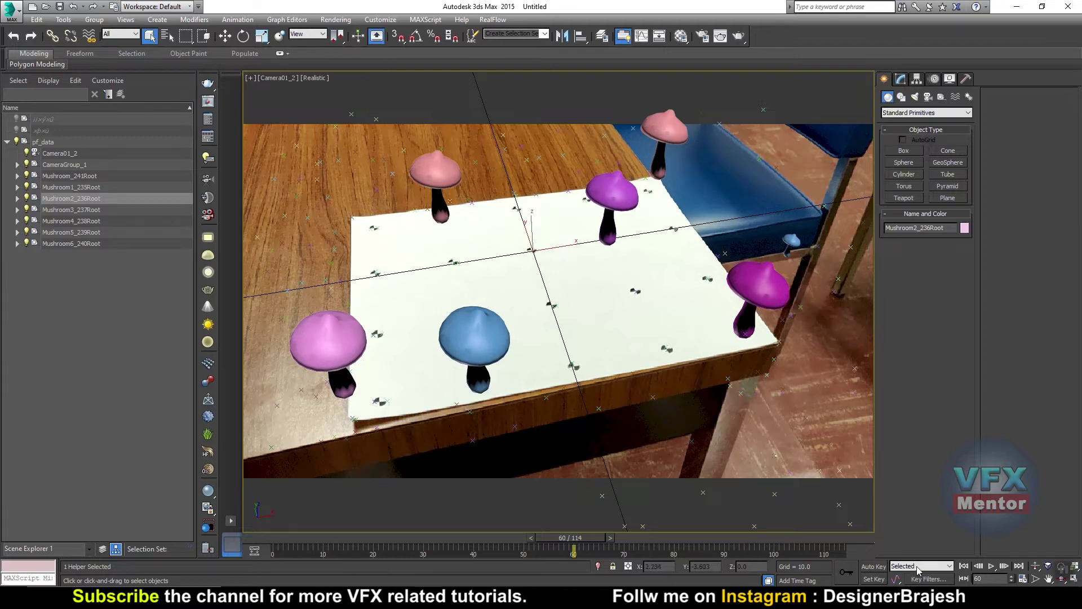
left_click(964, 566)
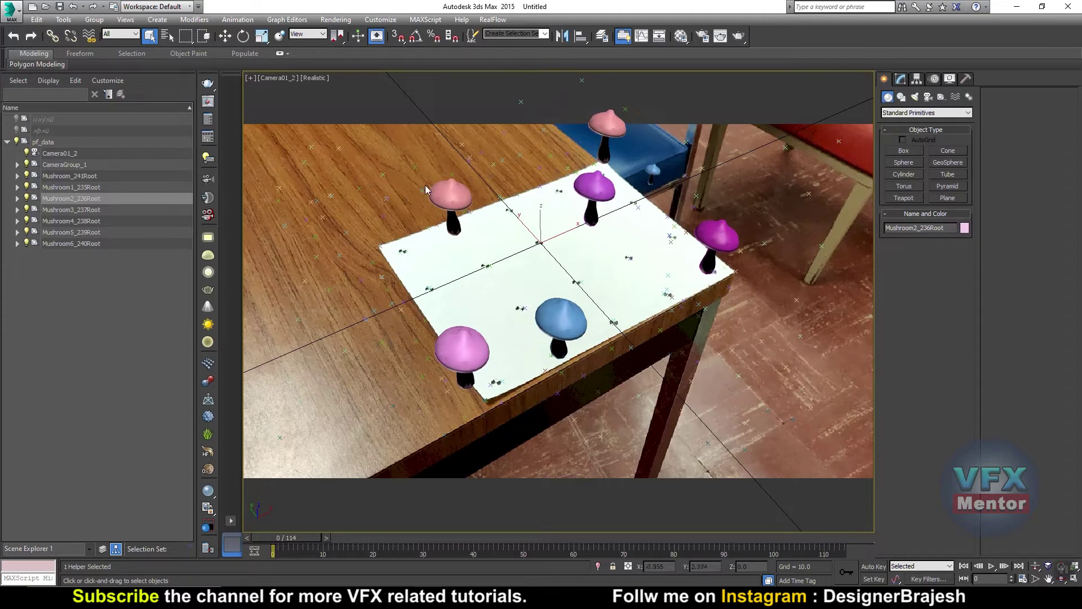
Step: Restore the four-viewport layout and pan the Top view onto the mushroom cluster
key("alt+w")
scroll(394, 192, "up", 3)
scroll(350, 172, "up", 2)
scroll(384, 186, "down", 5)
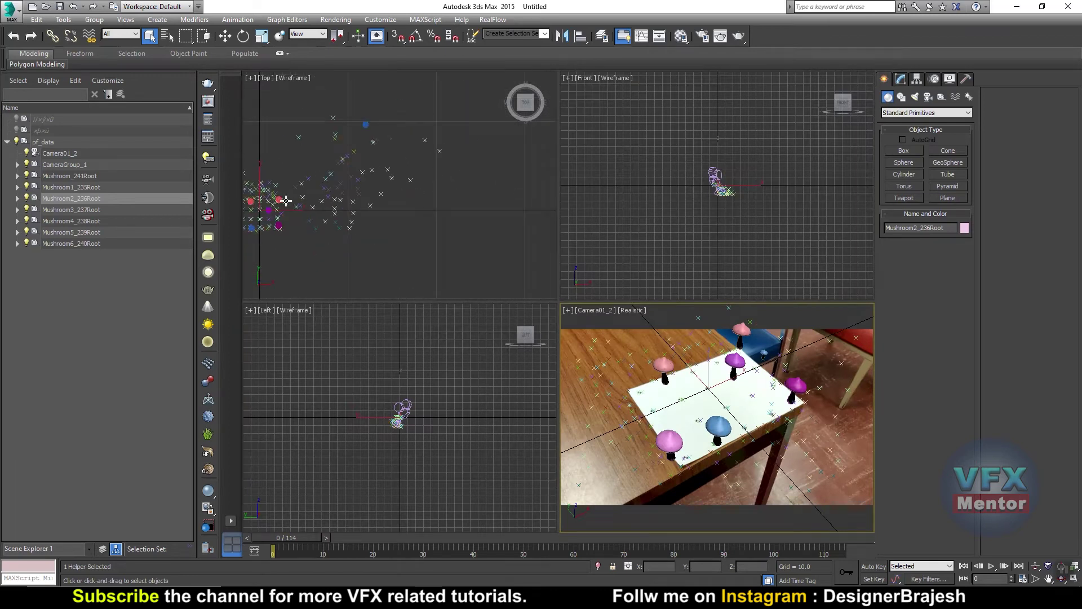
middle_click_drag(331, 258, 394, 258)
Step: Zoom in close on the mushrooms and select the Auto000121_30 tracked point
scroll(338, 248, "up", 1)
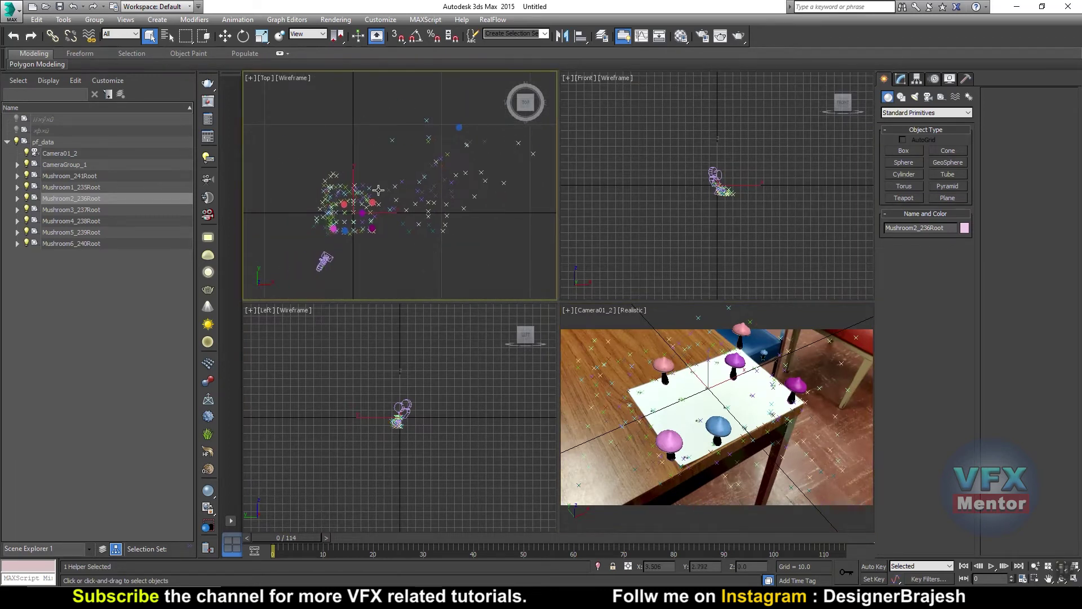
scroll(320, 244, "up", 1)
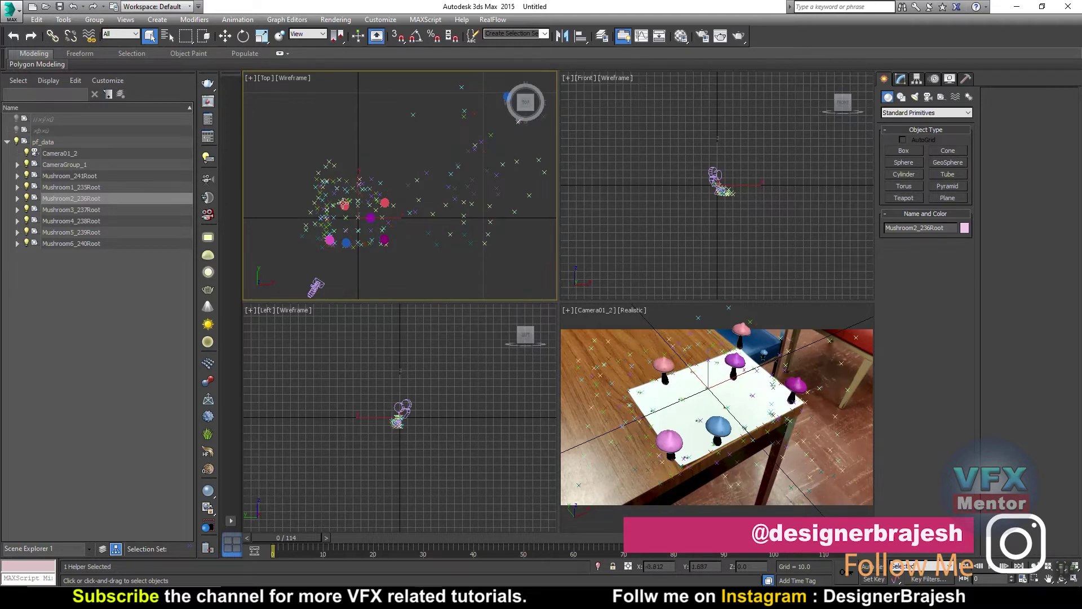
scroll(343, 206, "up", 3)
scroll(414, 215, "down", 1)
scroll(718, 181, "up", 3)
scroll(725, 178, "up", 2)
scroll(725, 178, "down", 2)
scroll(720, 150, "up", 2)
scroll(659, 154, "up", 2)
scroll(645, 158, "up", 2)
scroll(676, 150, "up", 2)
scroll(681, 147, "down", 3)
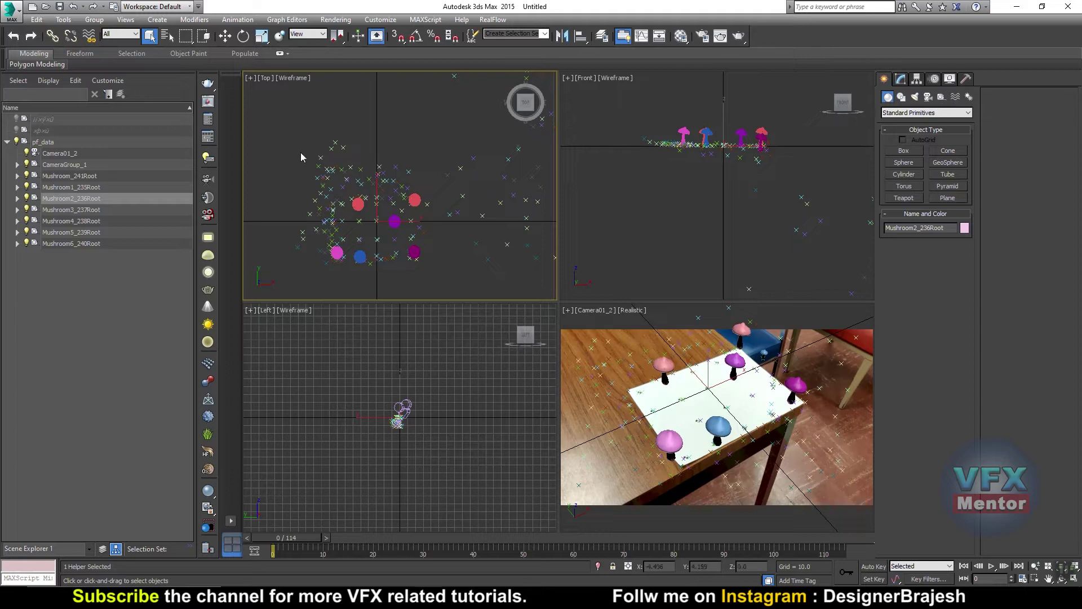
scroll(385, 219, "up", 5)
left_click(355, 243)
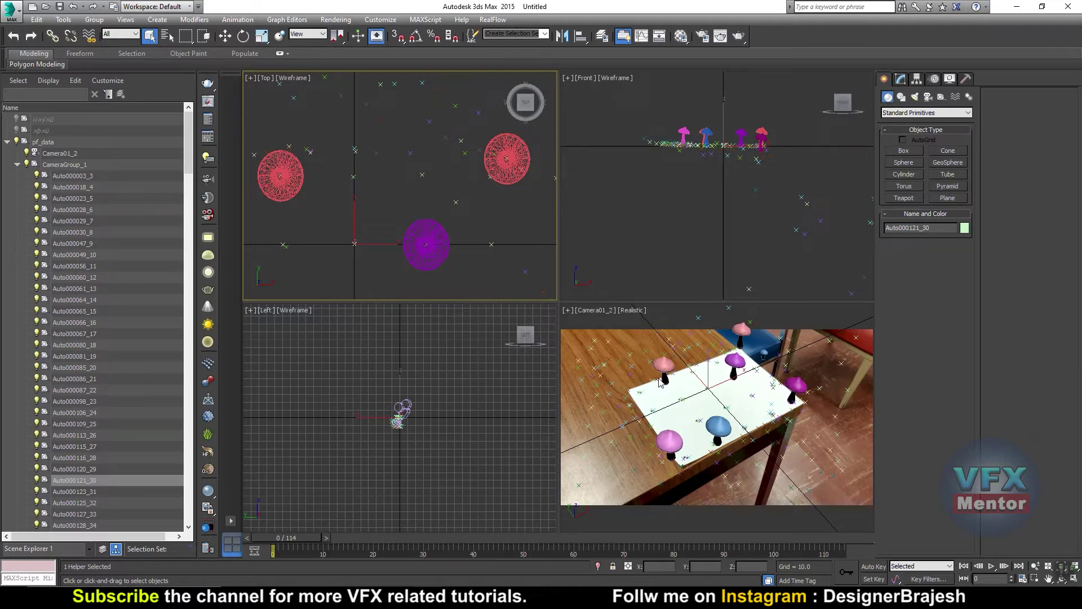
Step: Create a teapot in the Top view near the mushrooms and link helper Auto000121_30 to it
left_click(908, 153)
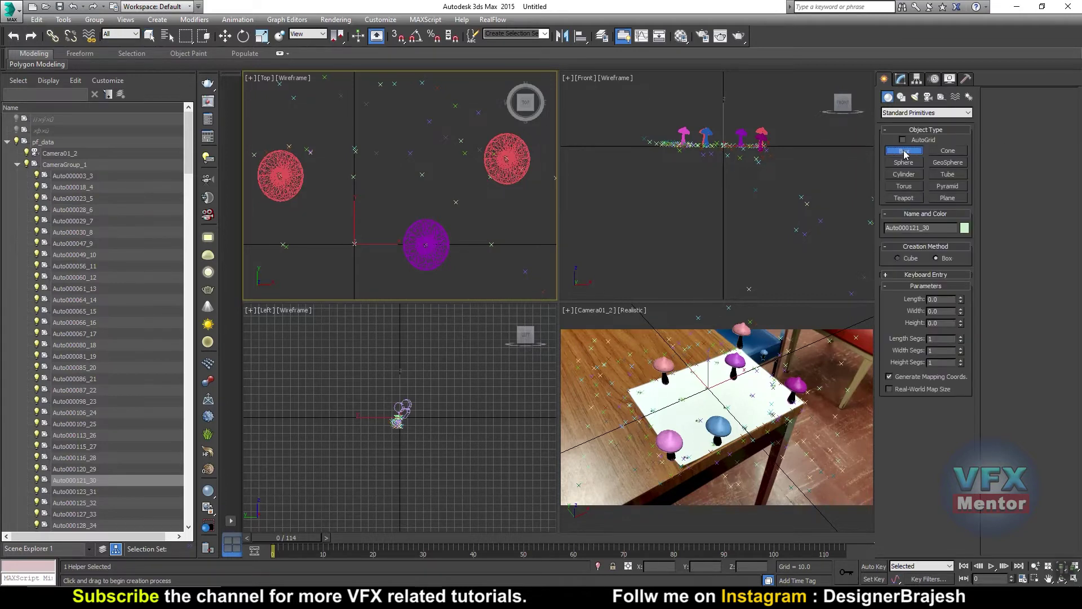
left_click(905, 200)
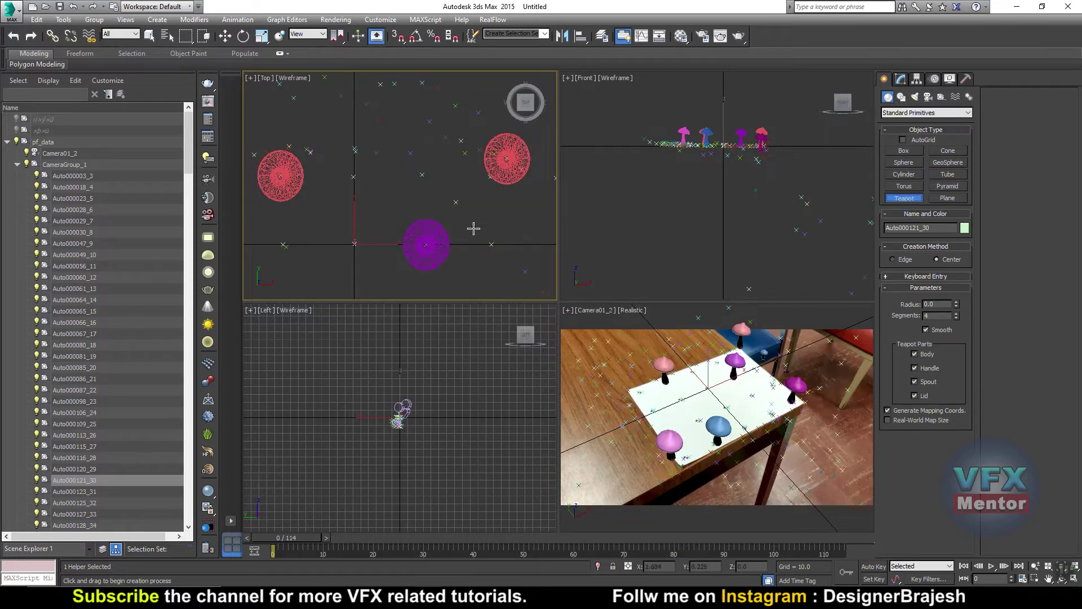
left_click_drag(404, 196, 489, 134)
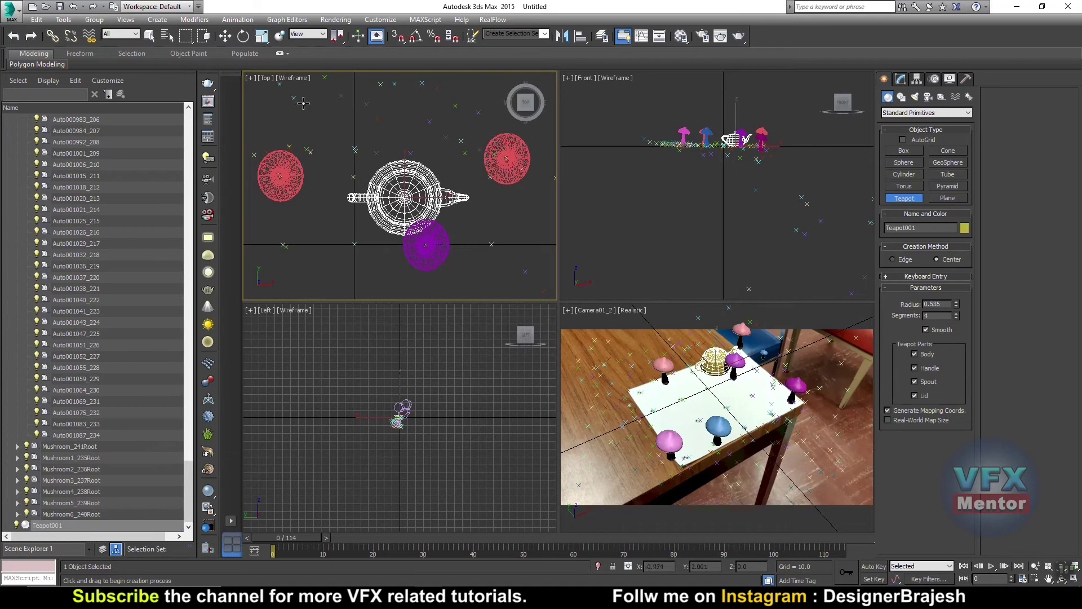
left_click(52, 36)
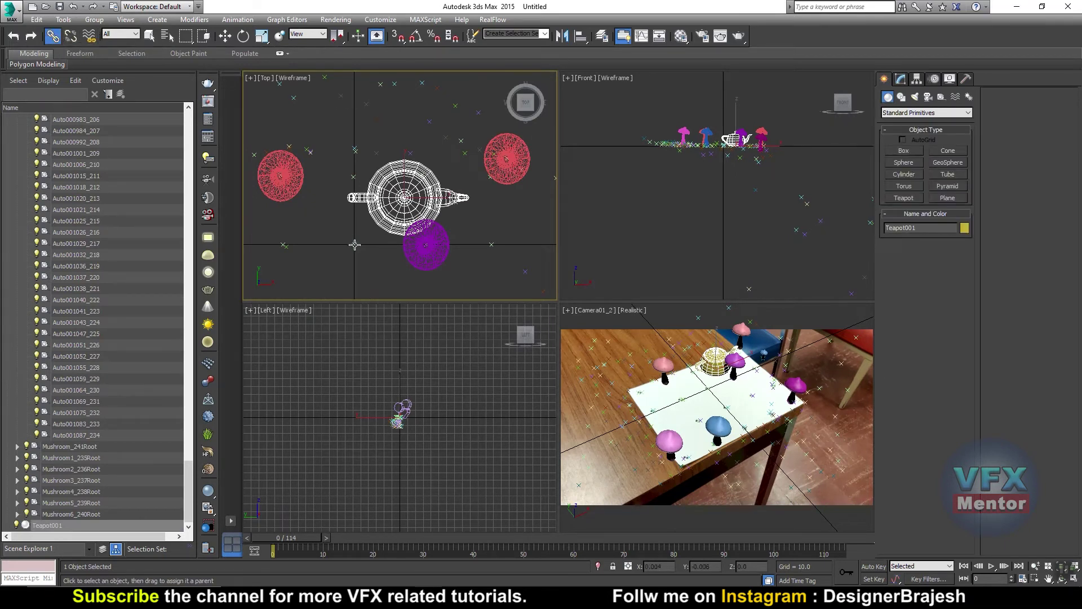
left_click_drag(354, 245, 404, 201)
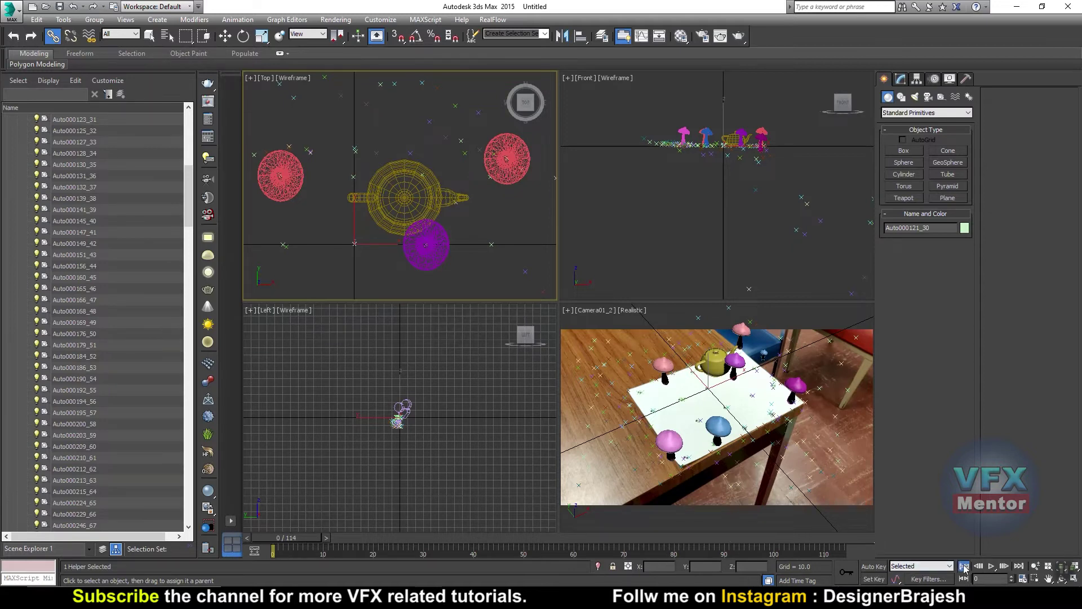
Step: Play the camera animation to check the teapot's placement, stopping around frame 81
left_click(698, 418)
key("slash")
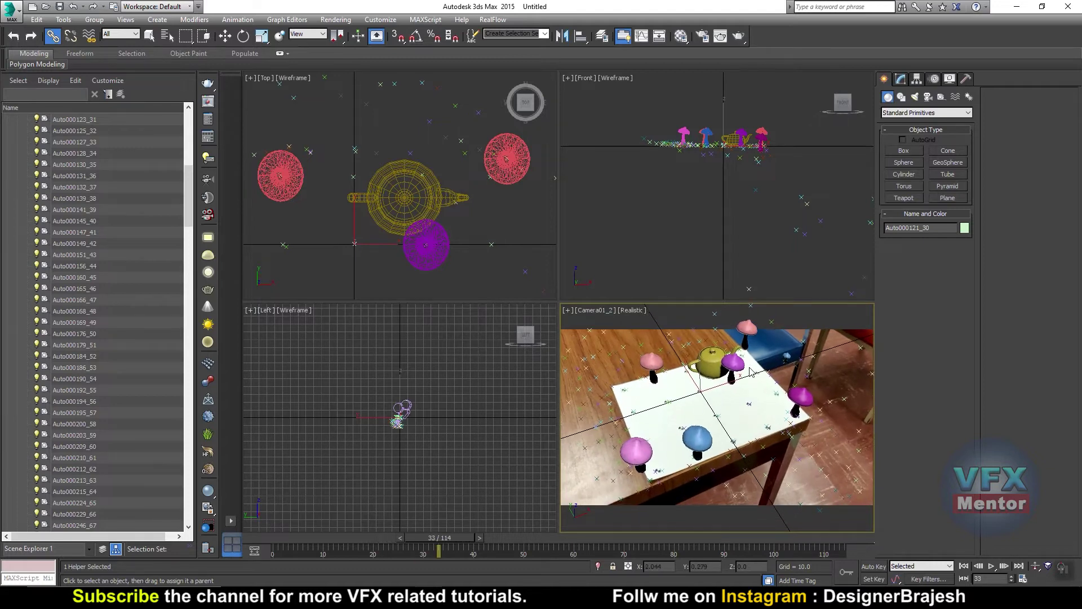
right_click(400, 181)
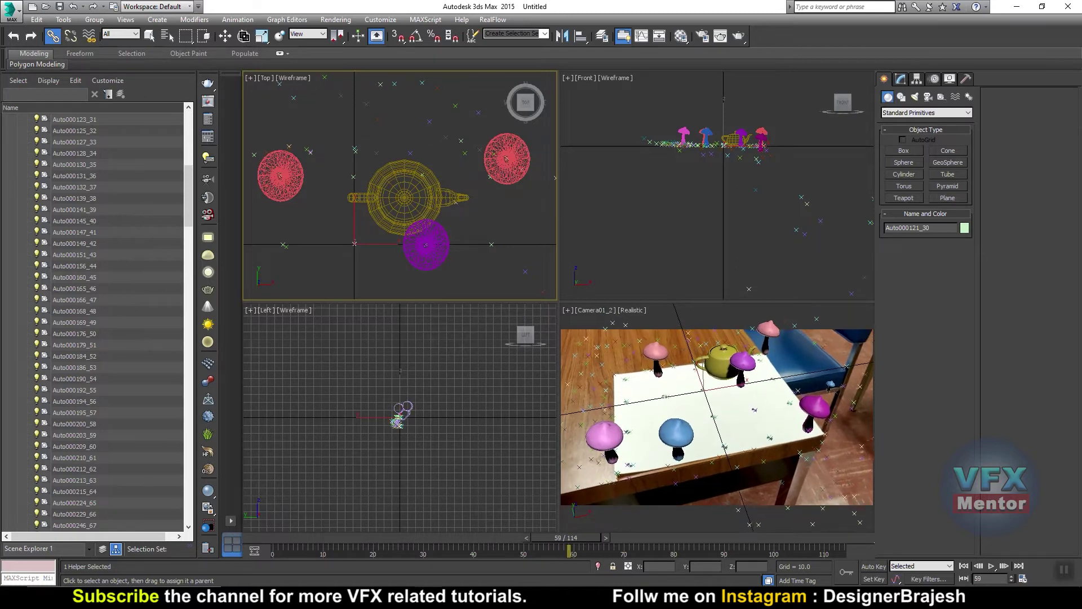
left_click(514, 317)
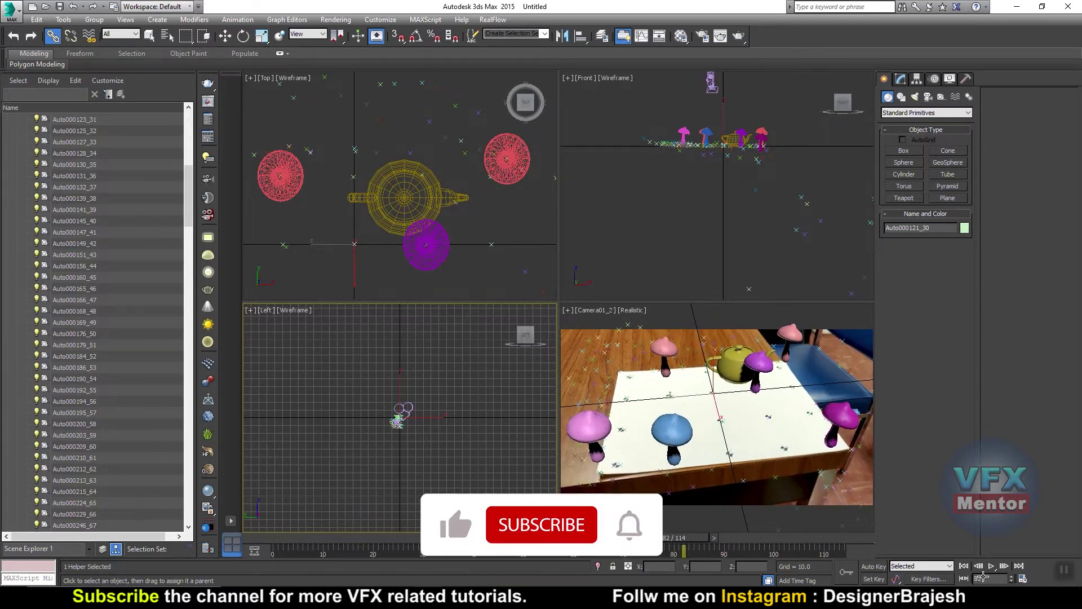
right_click(755, 445)
key("w")
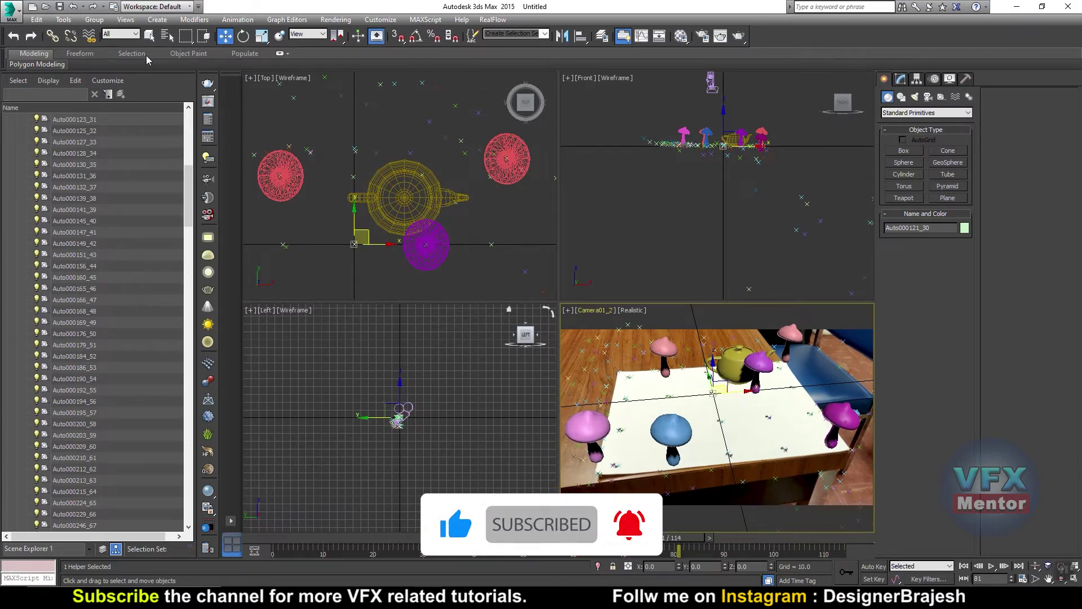
Step: Unlink helper Auto000121_30 from Teapot001, undoing and cancelling trial teapot rotations
left_click(243, 36)
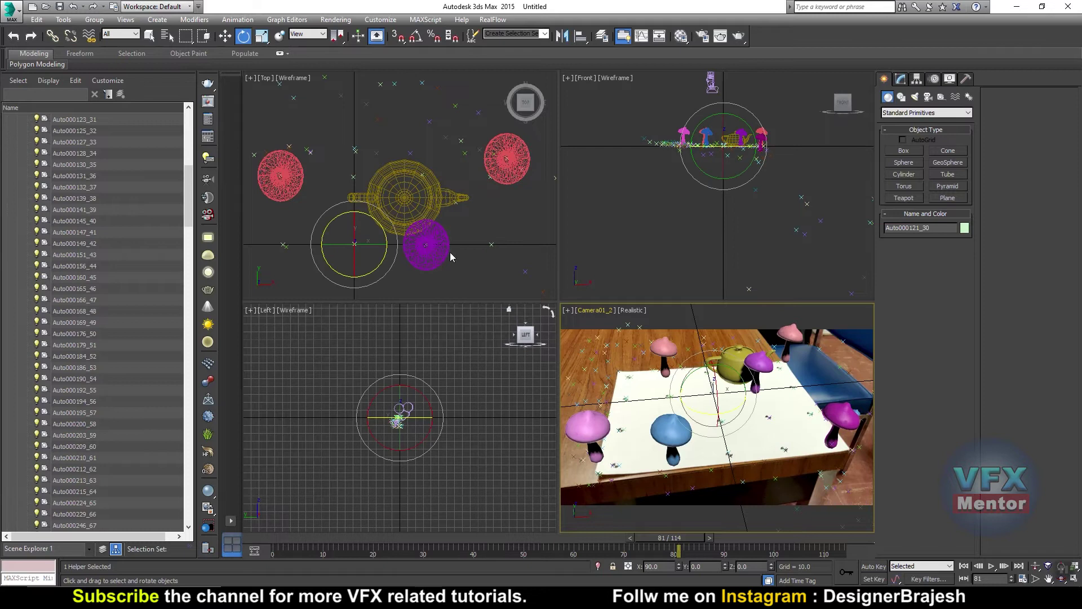
left_click(414, 189)
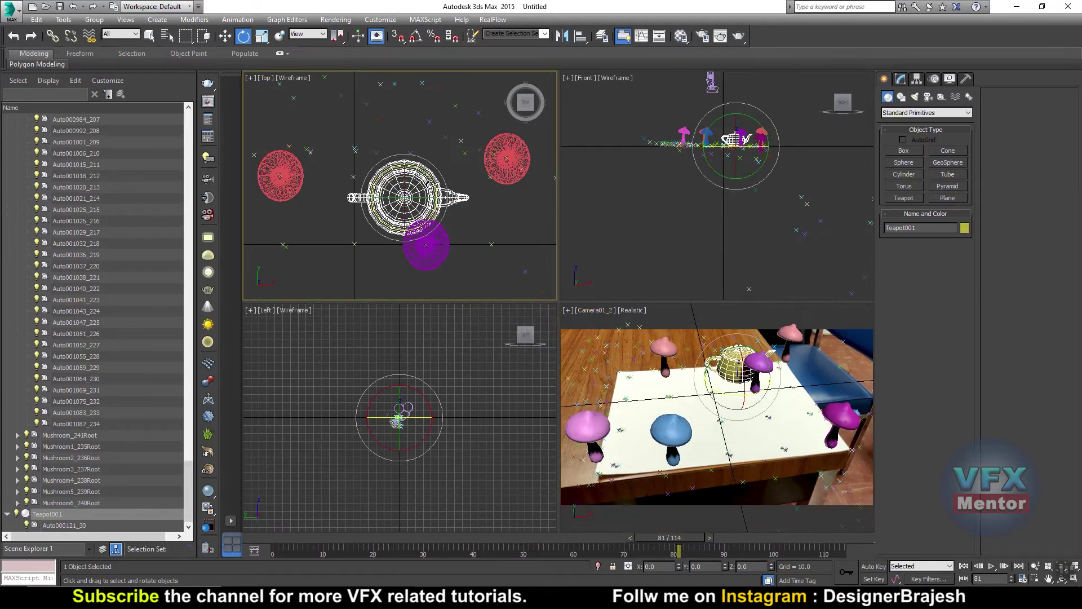
left_click_drag(431, 181, 435, 186)
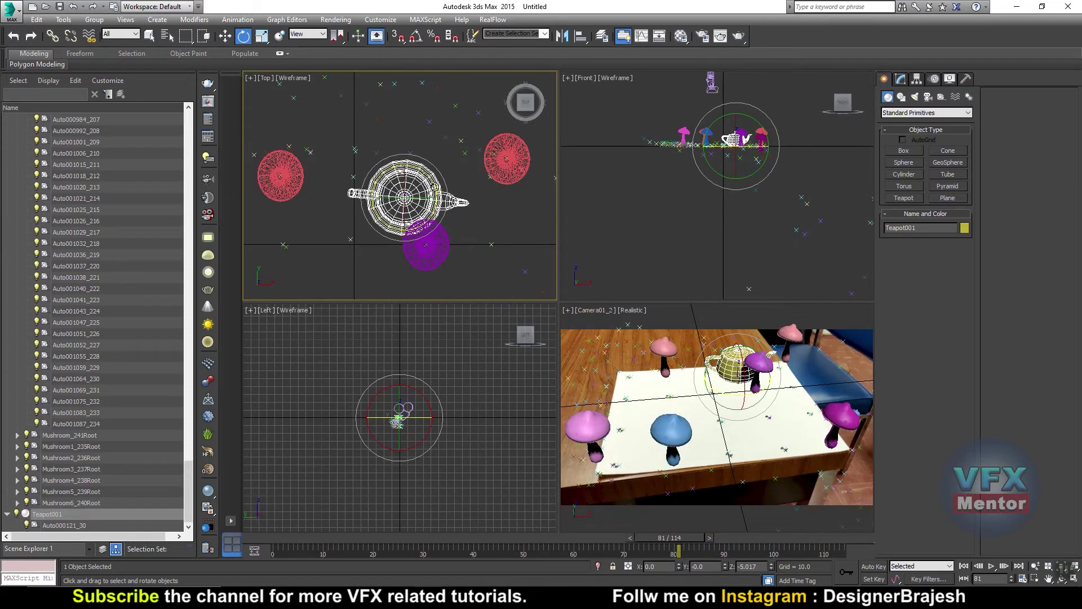
key("ctrl+z")
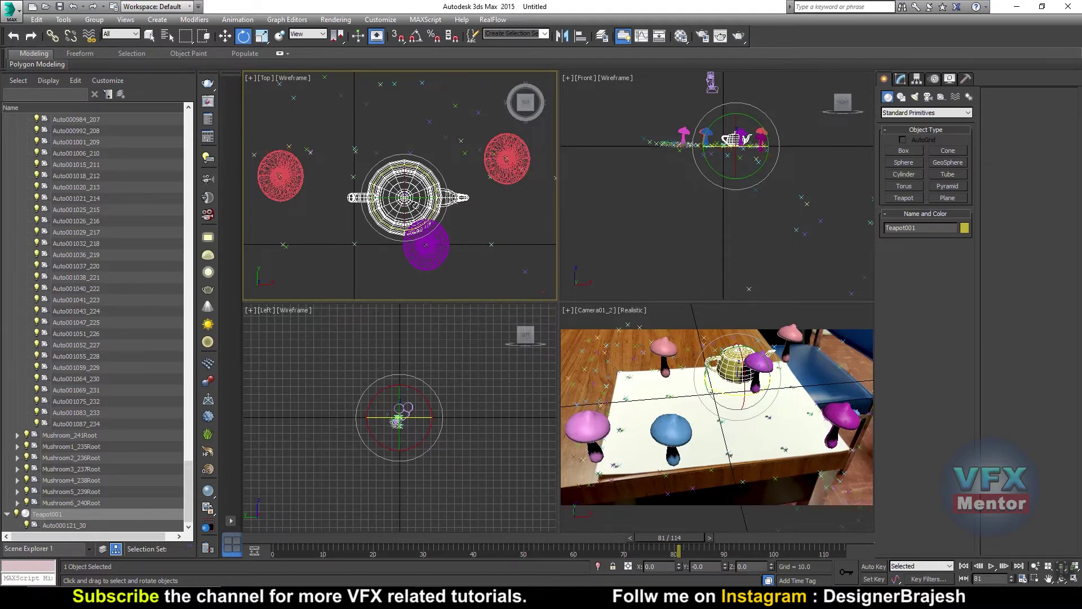
left_click(354, 244)
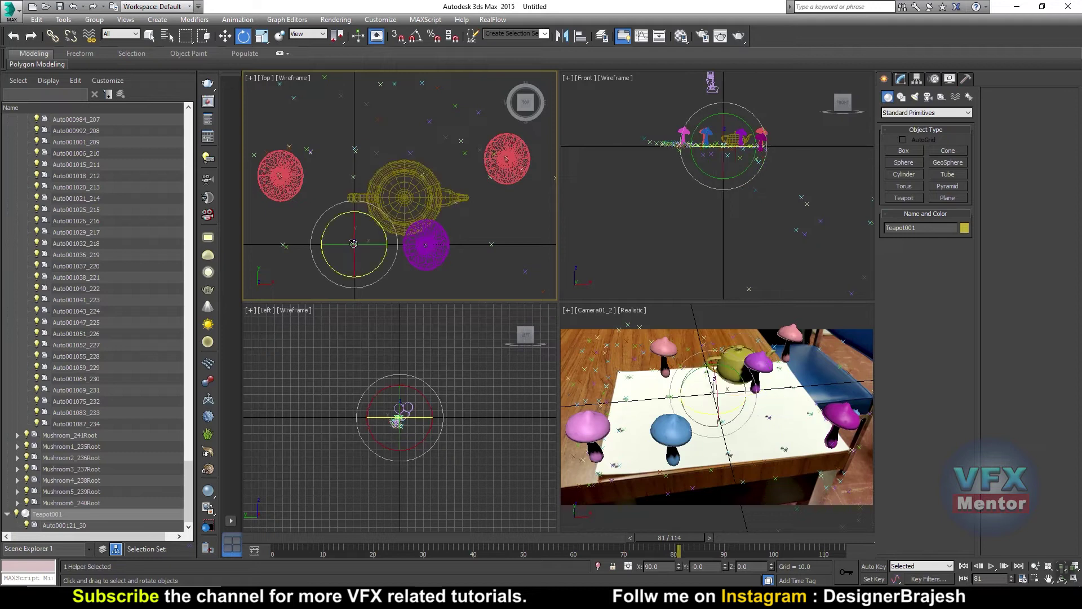
left_click(70, 38)
left_click(411, 192)
left_click_drag(429, 174, 437, 195)
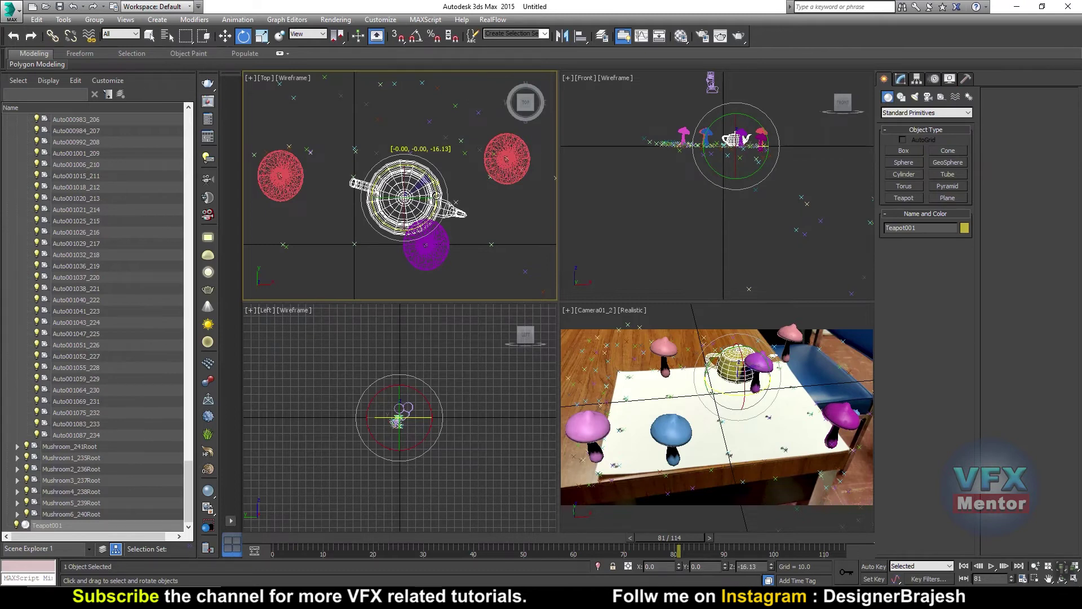
right_click(436, 195)
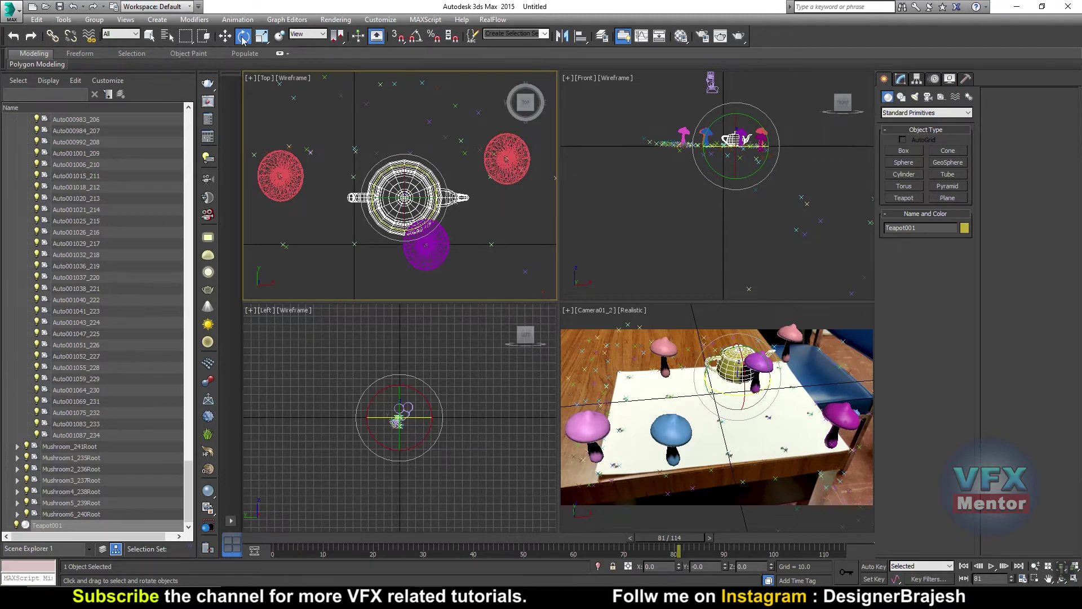
Step: Rotate Teapot001 about Z by roughly -46.5 degrees in the Top view
left_click(52, 36)
mouse_move(411, 191)
left_mouse_down()
mouse_move(359, 245)
mouse_move(397, 249)
left_mouse_up()
left_click(243, 35)
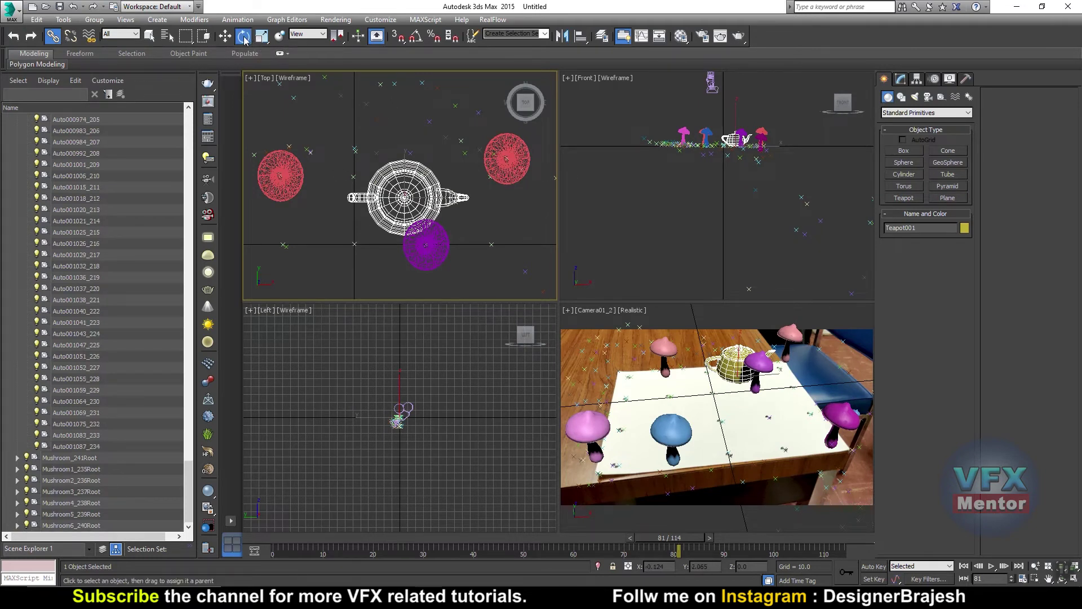
mouse_move(445, 197)
left_mouse_down()
mouse_move(393, 267)
mouse_move(438, 190)
mouse_move(354, 242)
left_mouse_up()
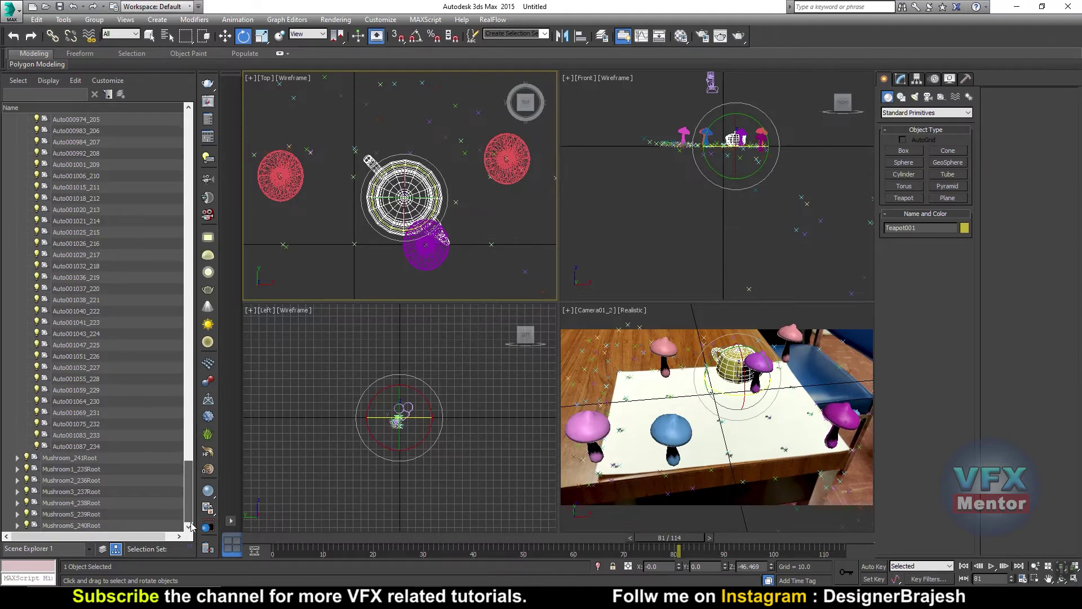
Step: Deselect the teapot and hide Mushroom_241, Mushroom1_235, Mushroom2_236 and Mushroom3_237
key("ctrl+d")
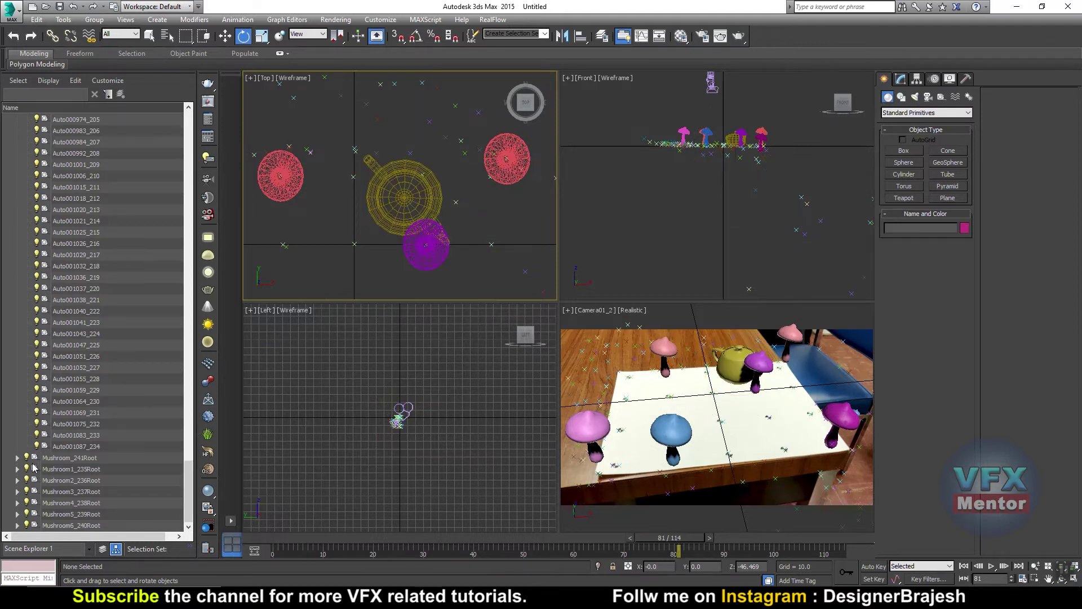
left_click(17, 458)
left_click(18, 480)
left_click(37, 492)
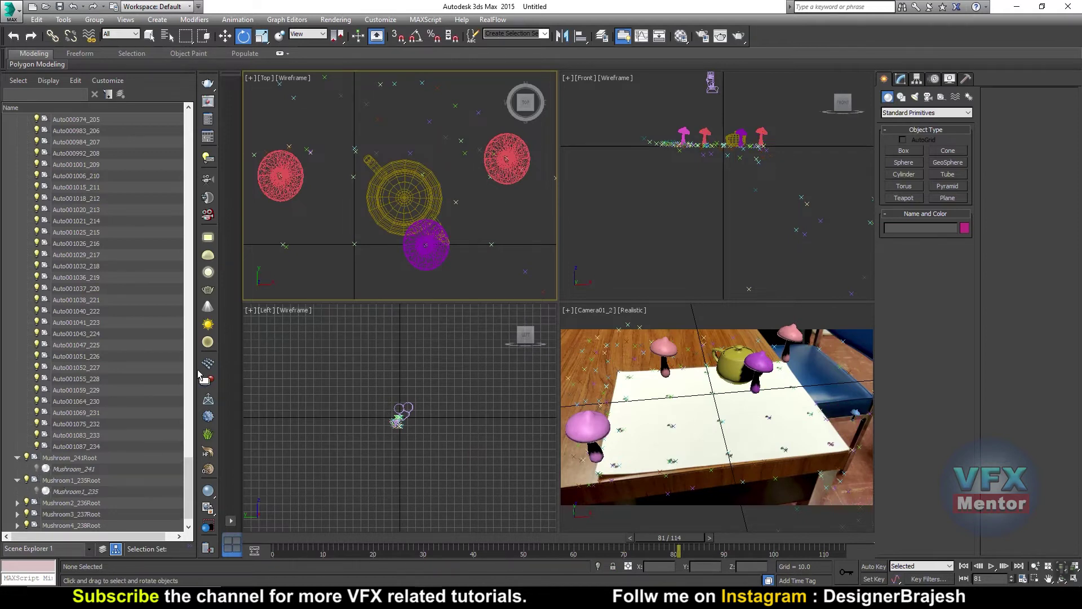
scroll(184, 478, "down", 2)
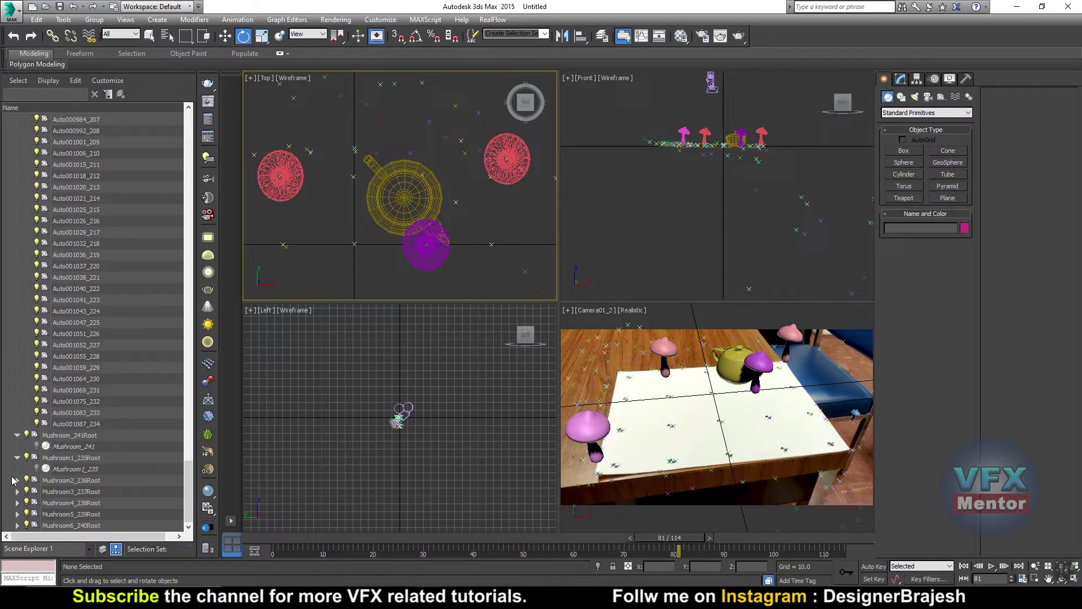
left_click(17, 480)
left_click(18, 503)
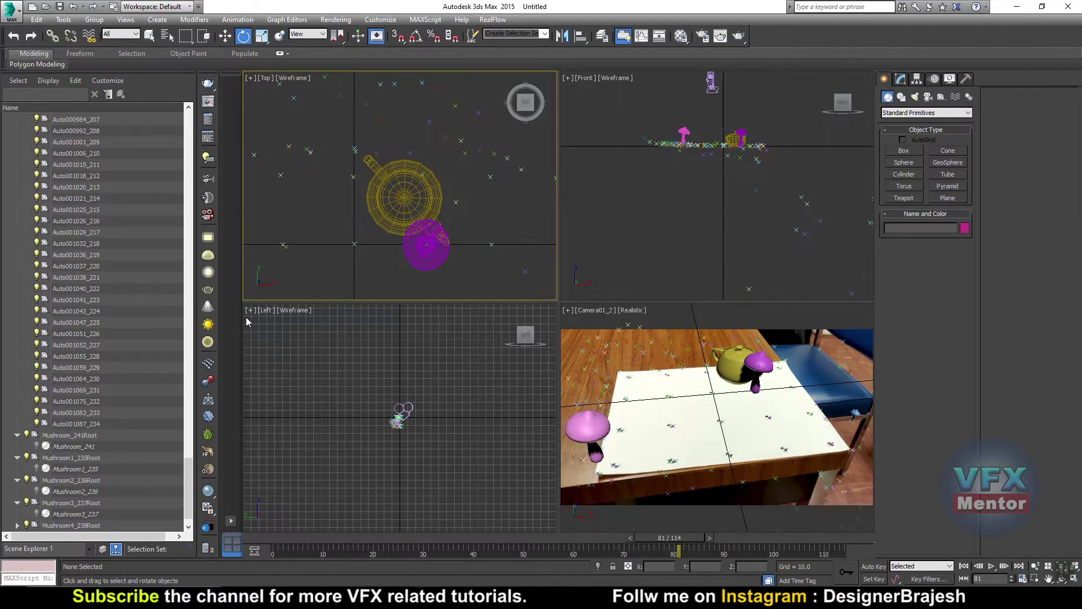
Step: Hide the remaining mushrooms Mushroom4_238, Mushroom5_239 and Mushroom6_240
scroll(67, 507, "down", 1)
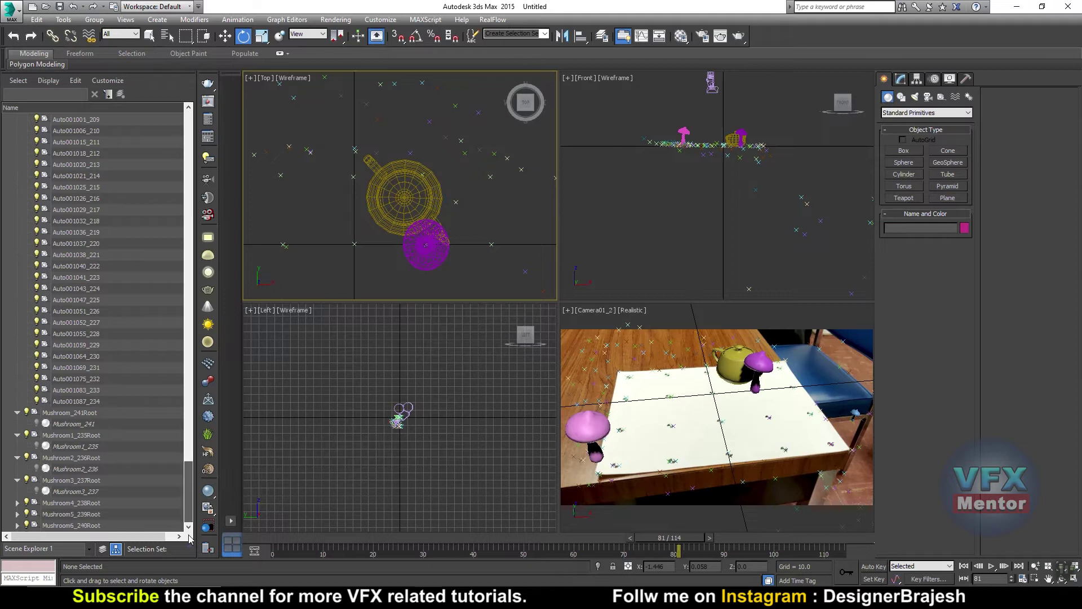
left_click(18, 503)
left_click(37, 513)
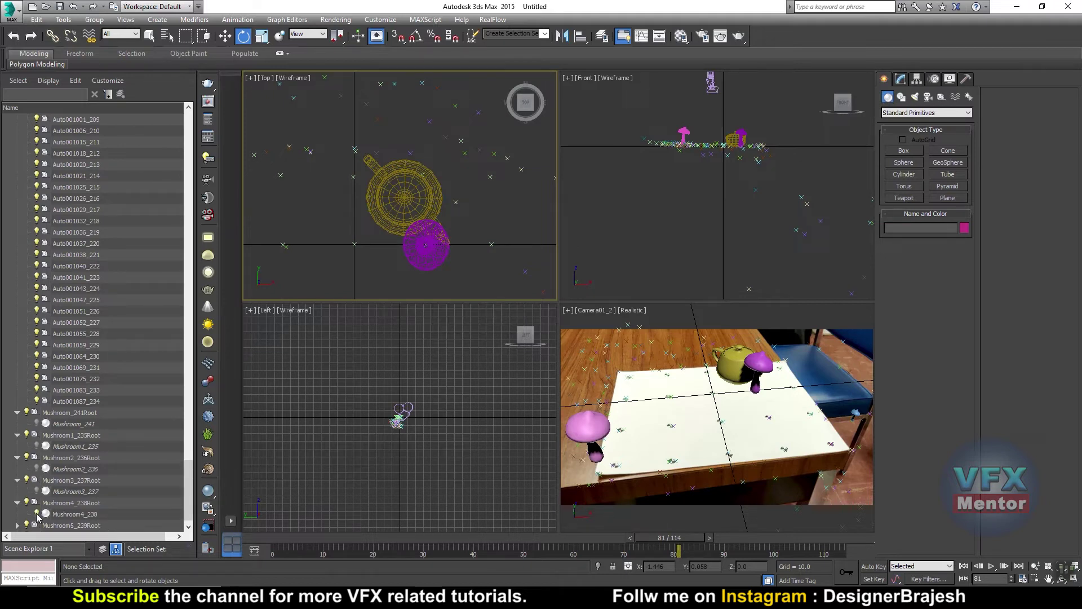
left_click(18, 525)
scroll(28, 513, "down", 1)
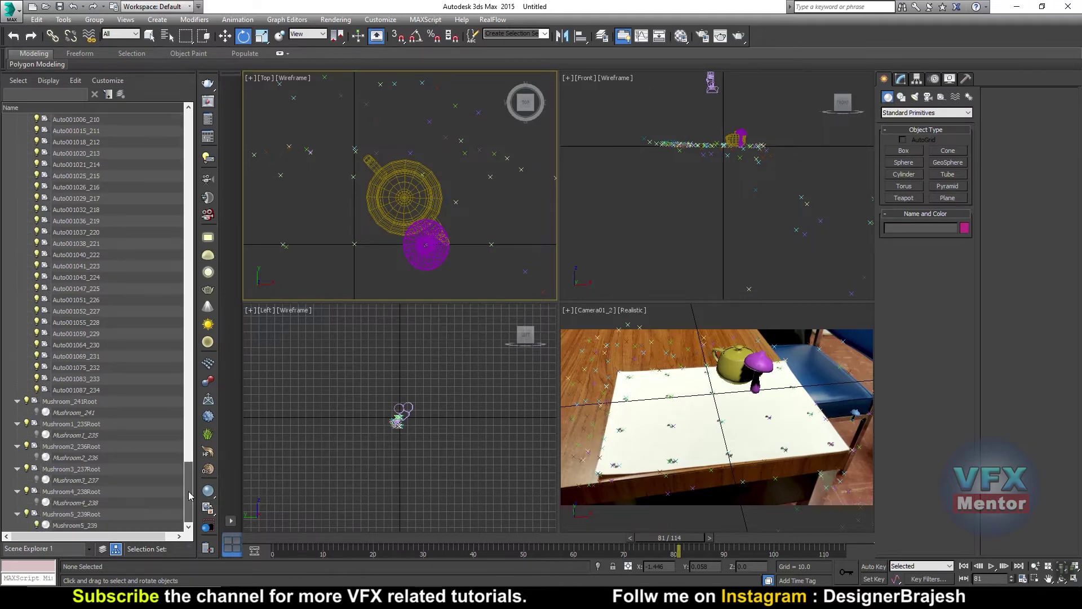
left_click(37, 513)
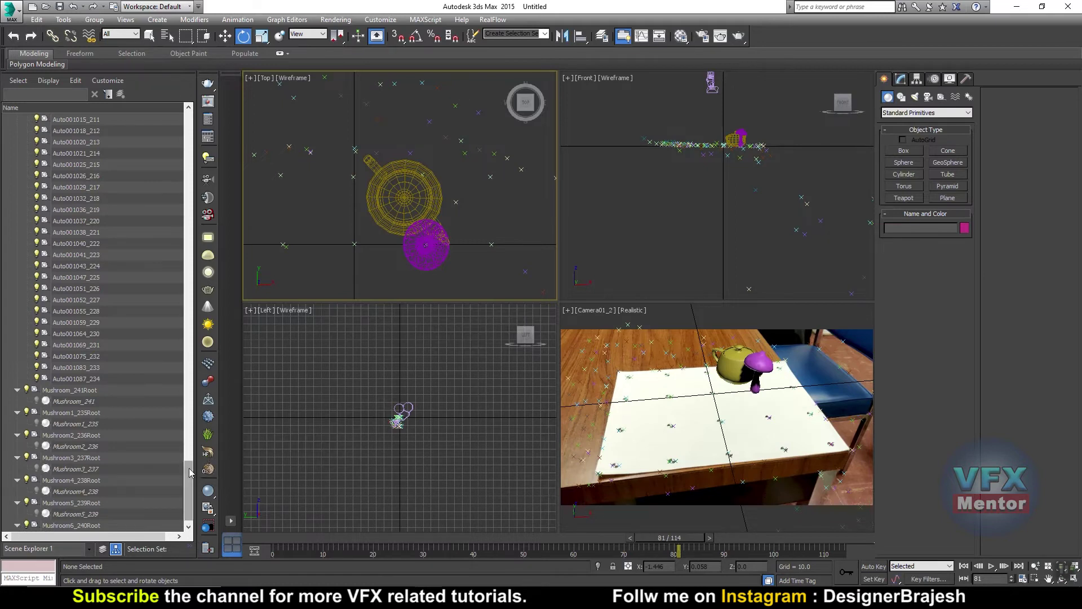
scroll(76, 505, "down", 1)
left_click(37, 525)
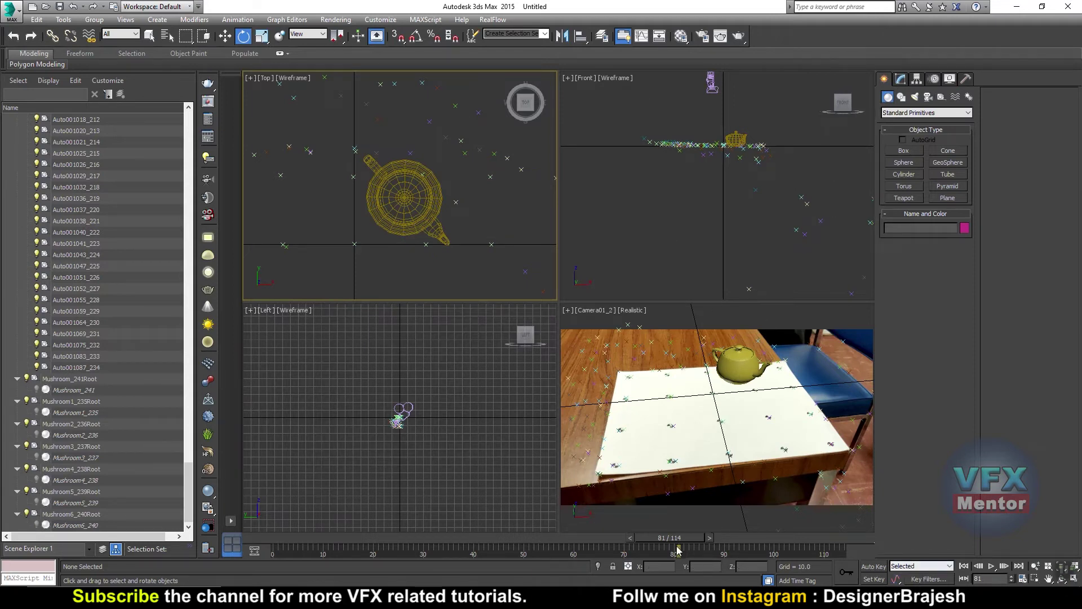
Step: Rewind to frame 0 and play the tracked shot in the camera view
left_click_drag(680, 546, 273, 546)
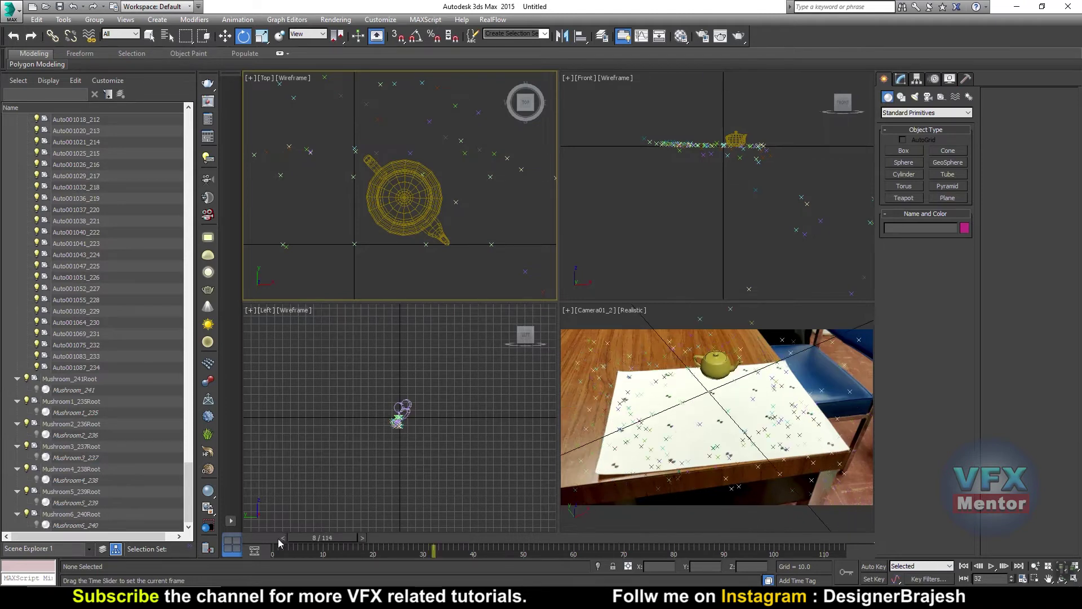
left_click(693, 396)
key("/")
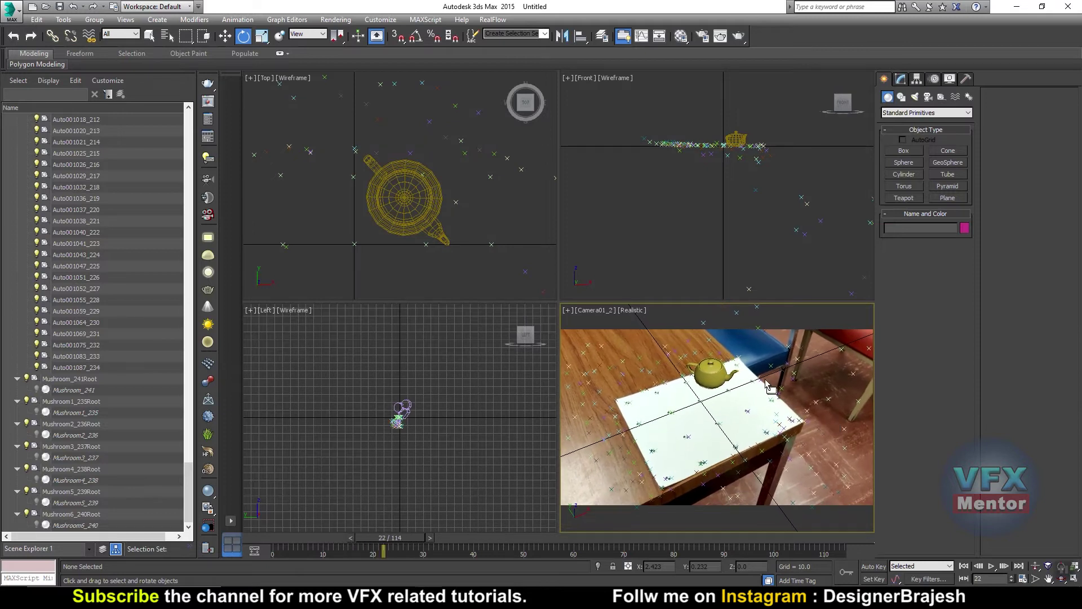
Step: Move the teapot down in the Front view so it sits on the table top
left_click(866, 281)
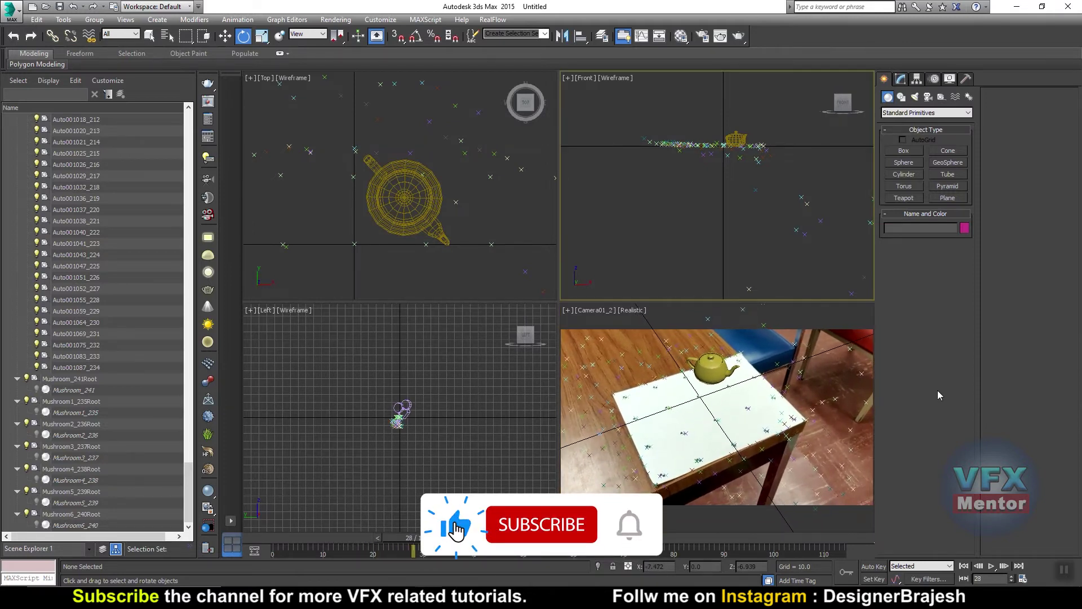
left_click(227, 35)
left_click(401, 189)
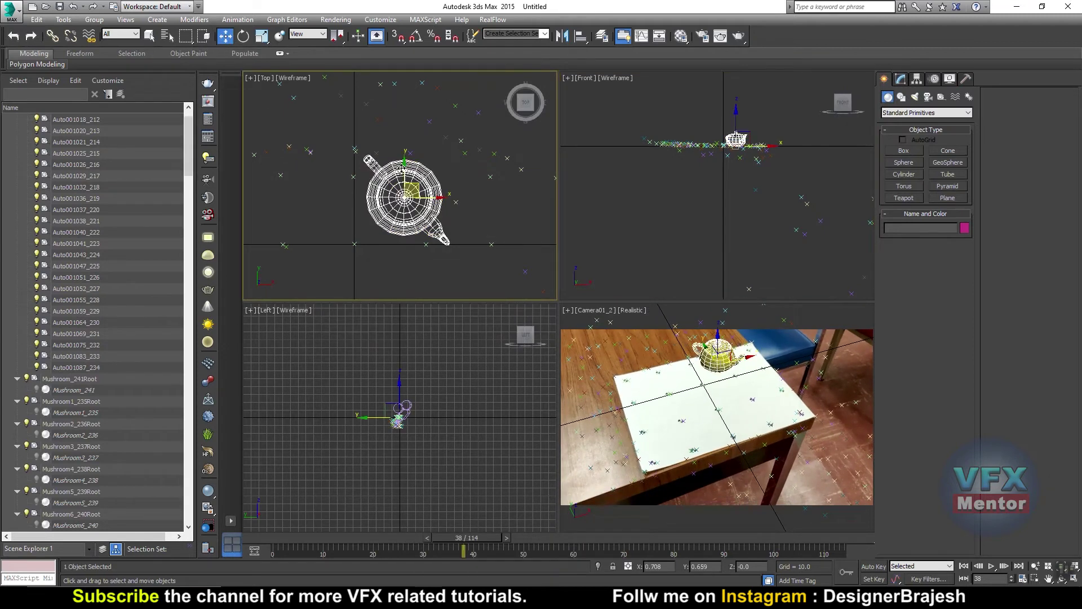
left_click_drag(402, 161, 422, 289)
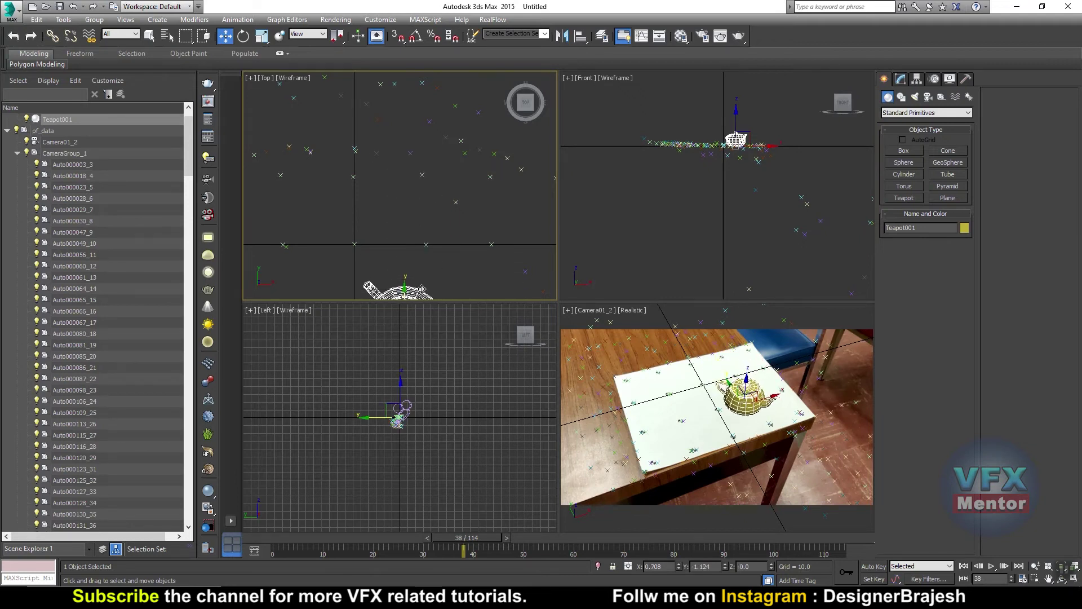
scroll(444, 185, "down", 1)
scroll(449, 191, "down", 1)
scroll(443, 201, "down", 1)
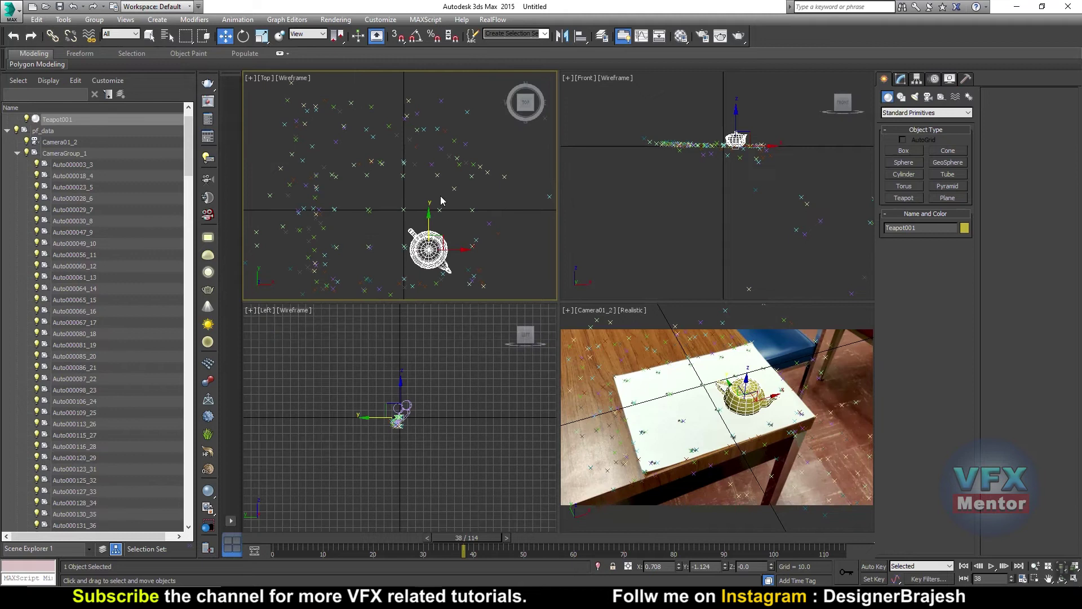
scroll(459, 198, "down", 1)
left_click(948, 198)
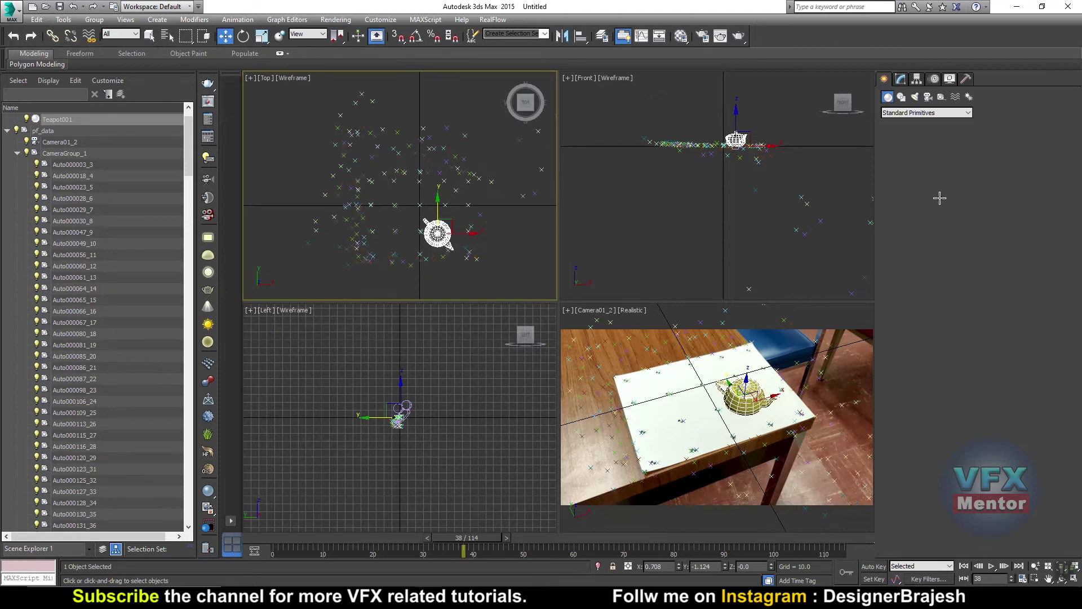
scroll(315, 131, "down", 1)
Step: Draw a plane over the table area in the Top view and link it to another object
mouse_move(284, 112)
left_mouse_down()
mouse_move(496, 275)
mouse_move(382, 201)
left_mouse_up()
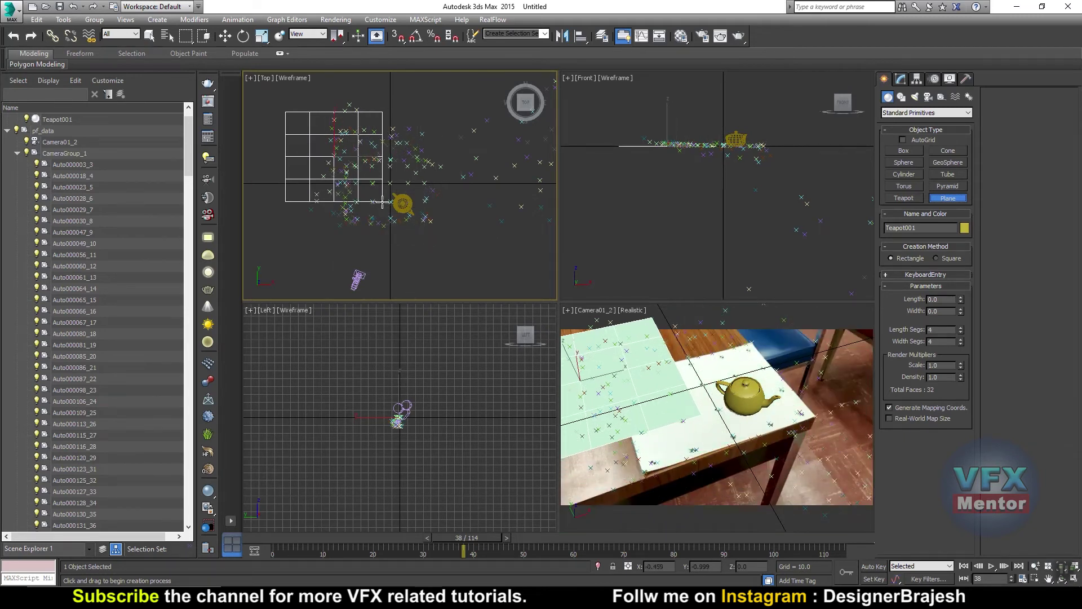
left_click_drag(382, 201, 382, 203)
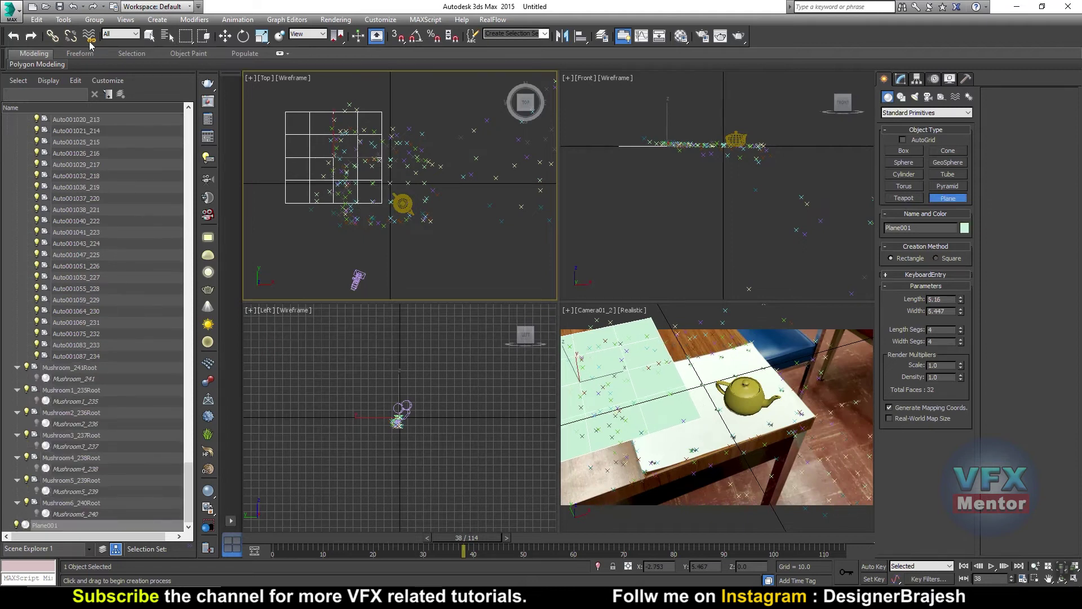
left_click(54, 35)
scroll(412, 220, "up", 2)
scroll(338, 195, "up", 1)
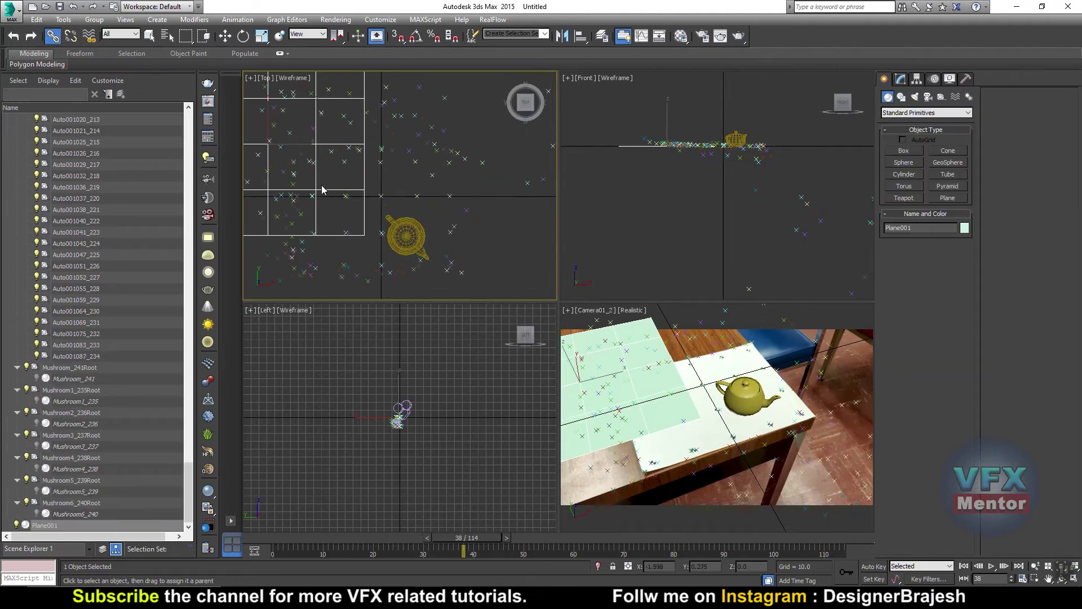
left_click_drag(316, 189, 381, 196)
Step: Move Plane001 right and down so it spans the table under the teapot
left_click(225, 36)
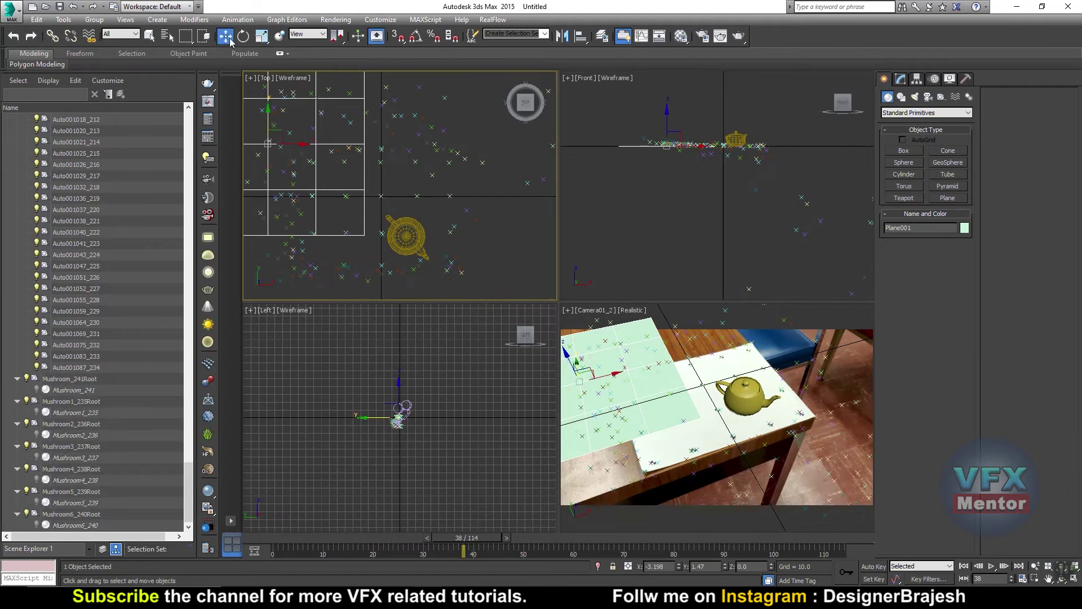
left_click_drag(298, 148, 411, 156)
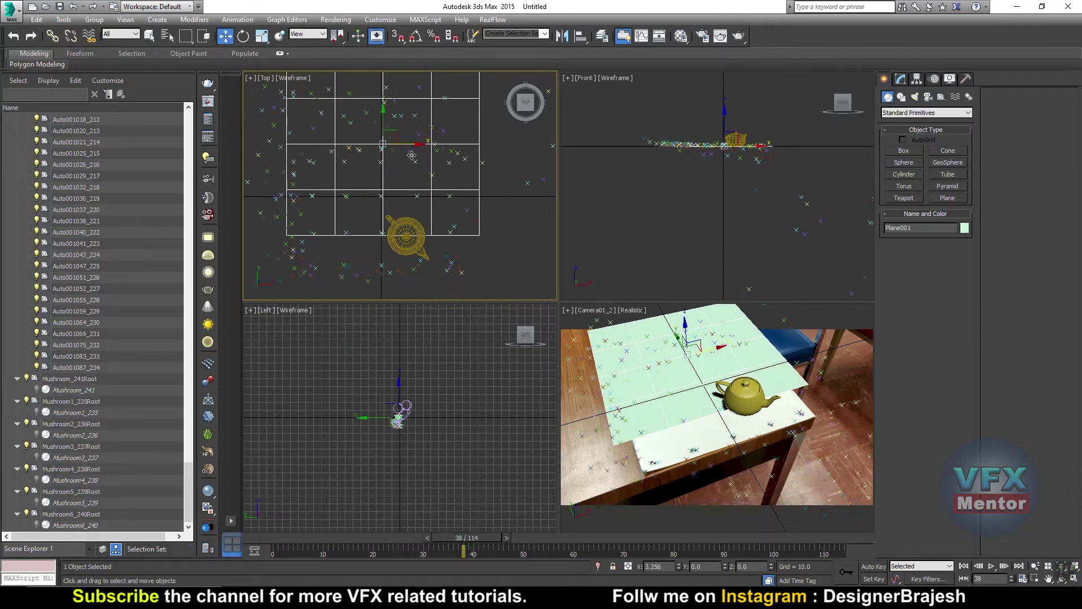
left_click_drag(382, 118, 386, 168)
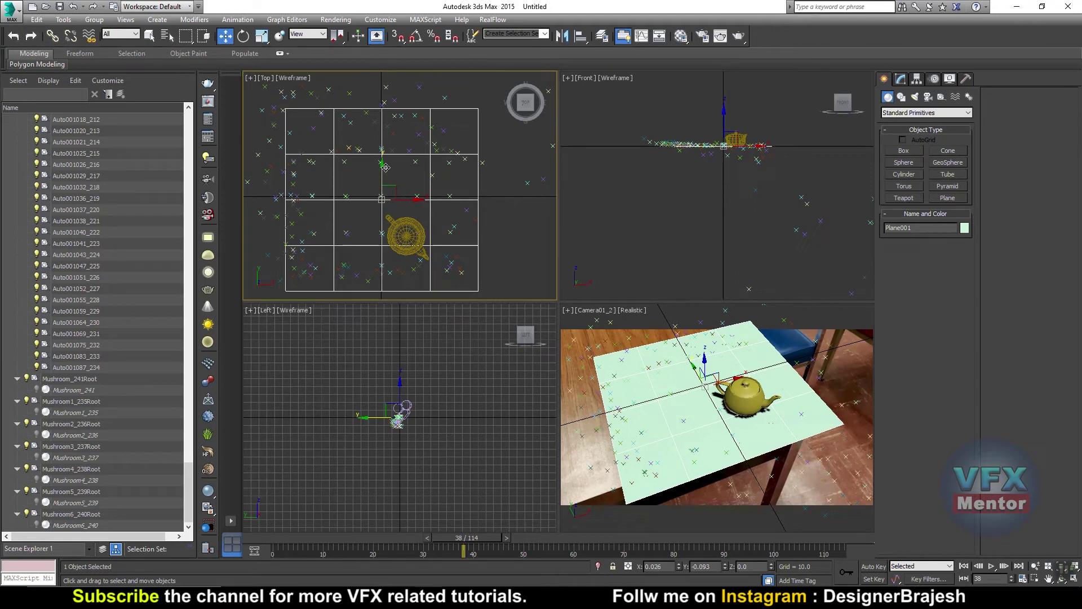
scroll(499, 172, "down", 3)
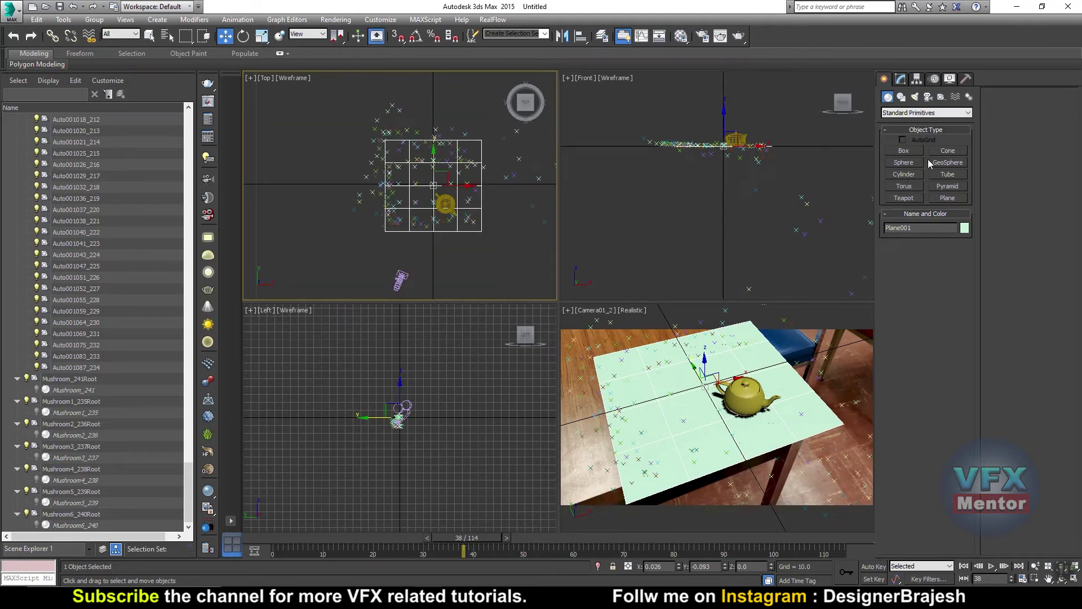
Step: Maximize the Camera01_2 view, select Camera01_2 and collapse CameraGroup_1 in Scene Explorer
key("alt+w")
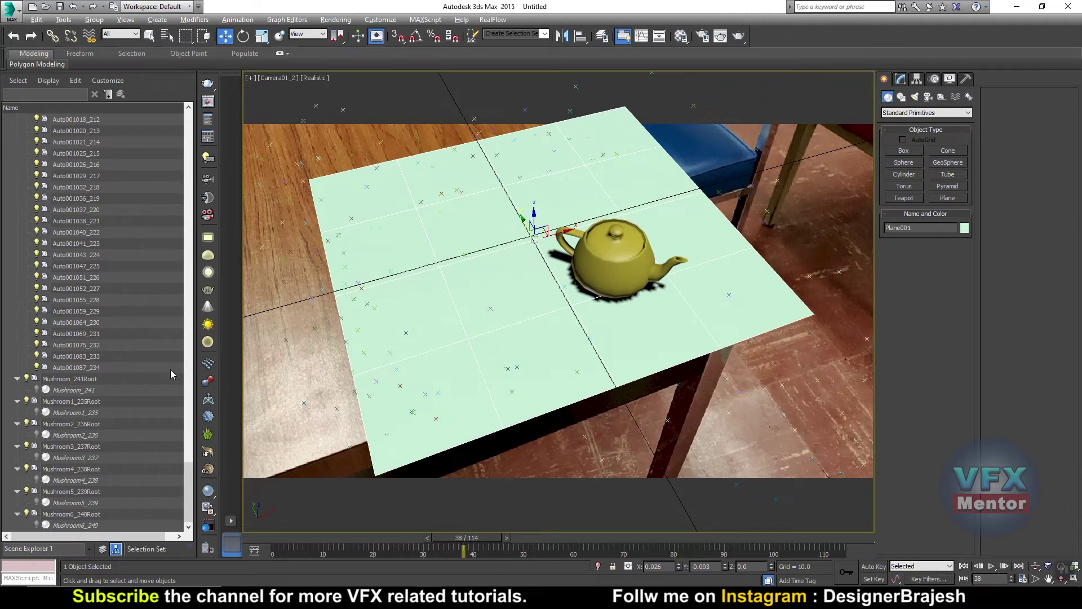
left_click_drag(191, 466, 164, 127)
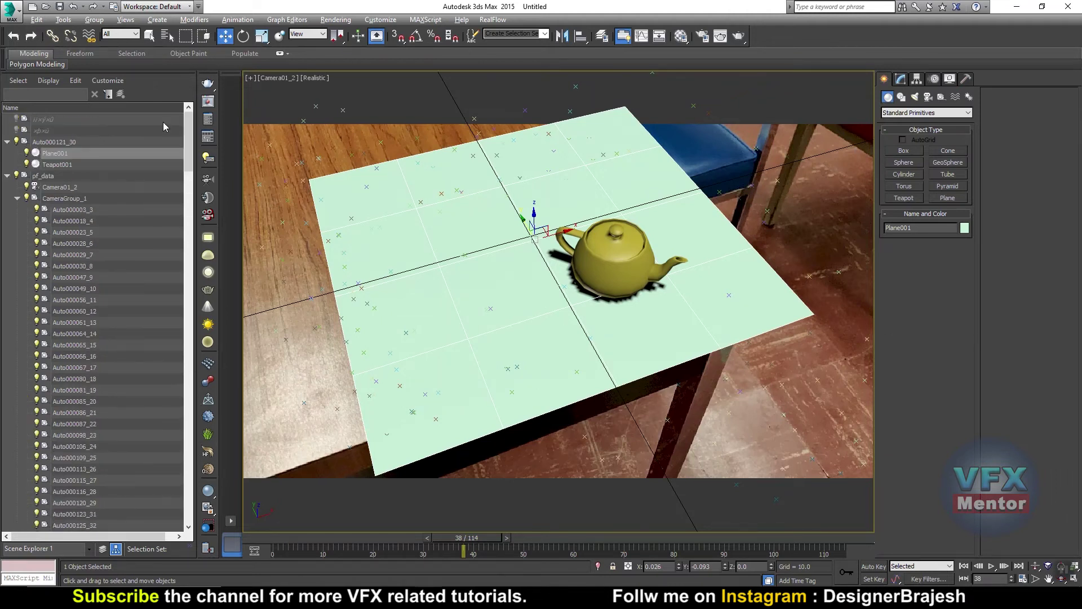
left_click(55, 188)
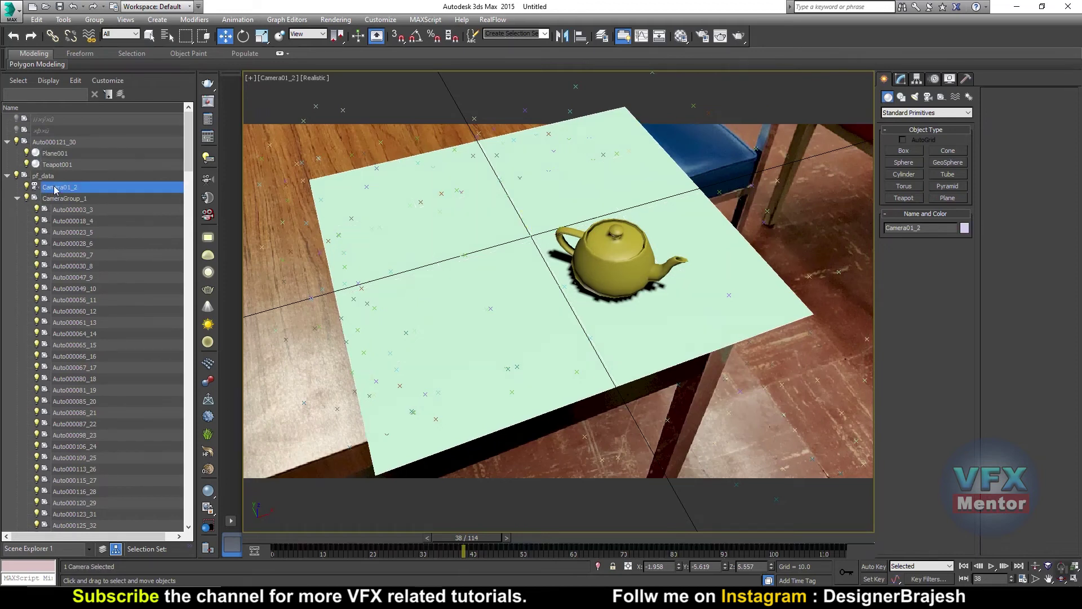
left_click(17, 199)
Step: Select CameraGroup_1 points Auto000003_3 through Auto001087_234, then restore the four-view layout
left_click(60, 200)
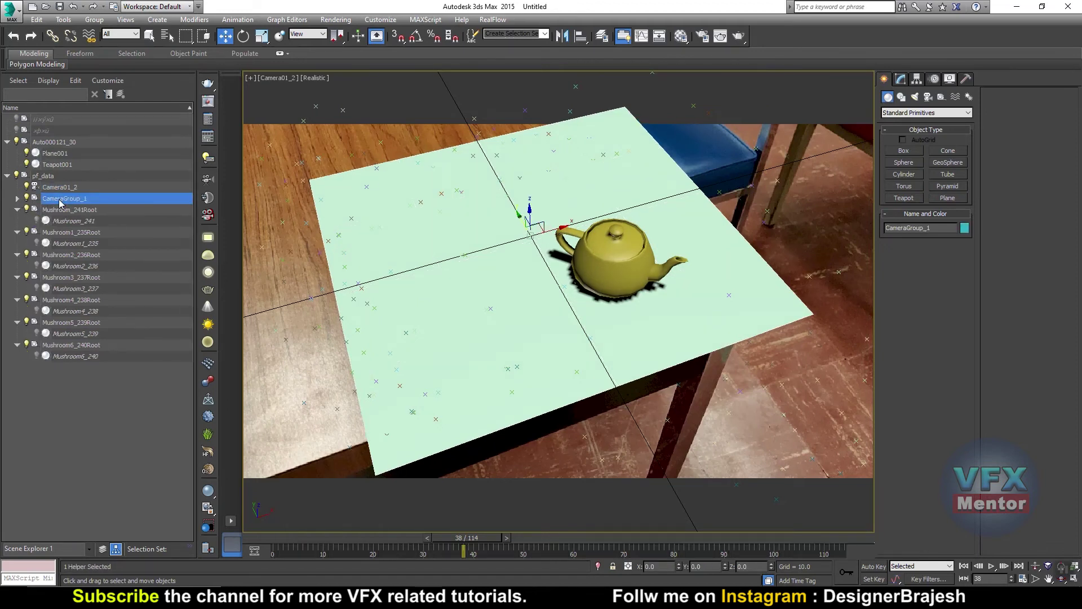
left_click(19, 199)
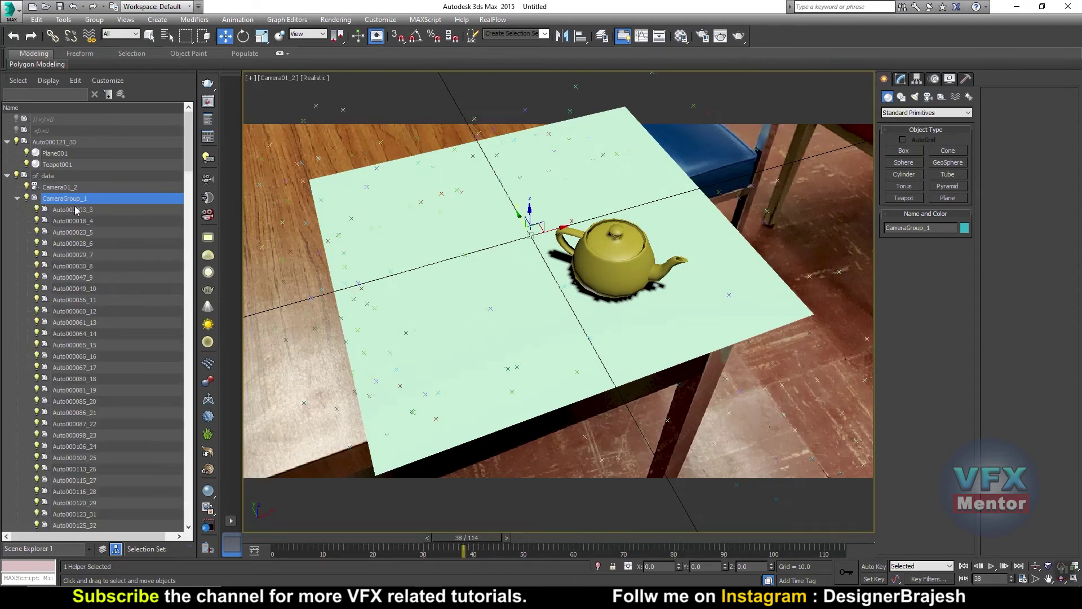
left_click(62, 210)
left_click(185, 346)
left_click_drag(183, 348, 178, 521)
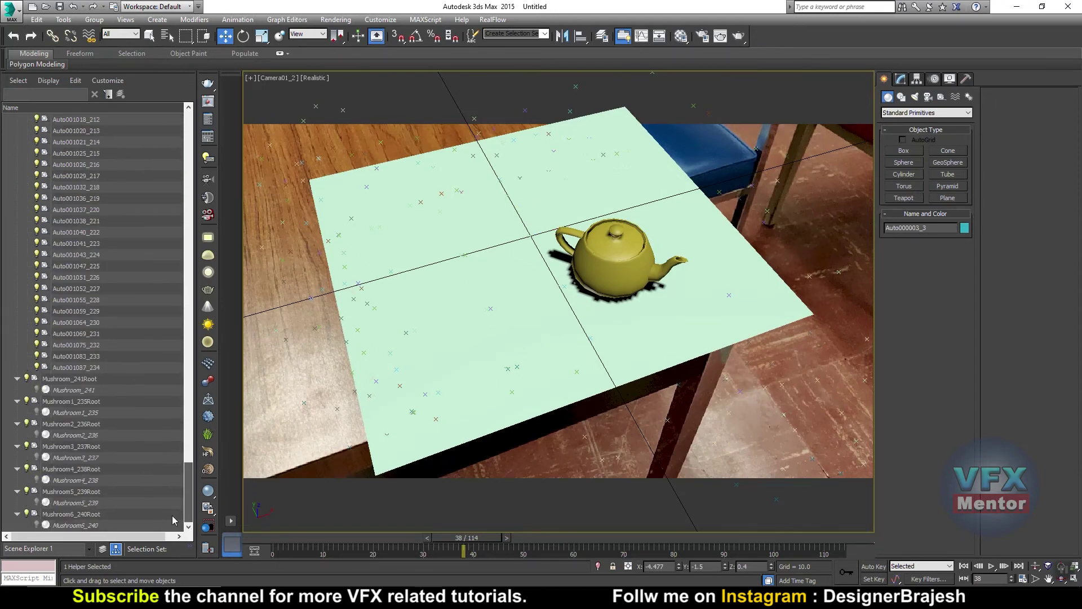
left_click(76, 367, "shift")
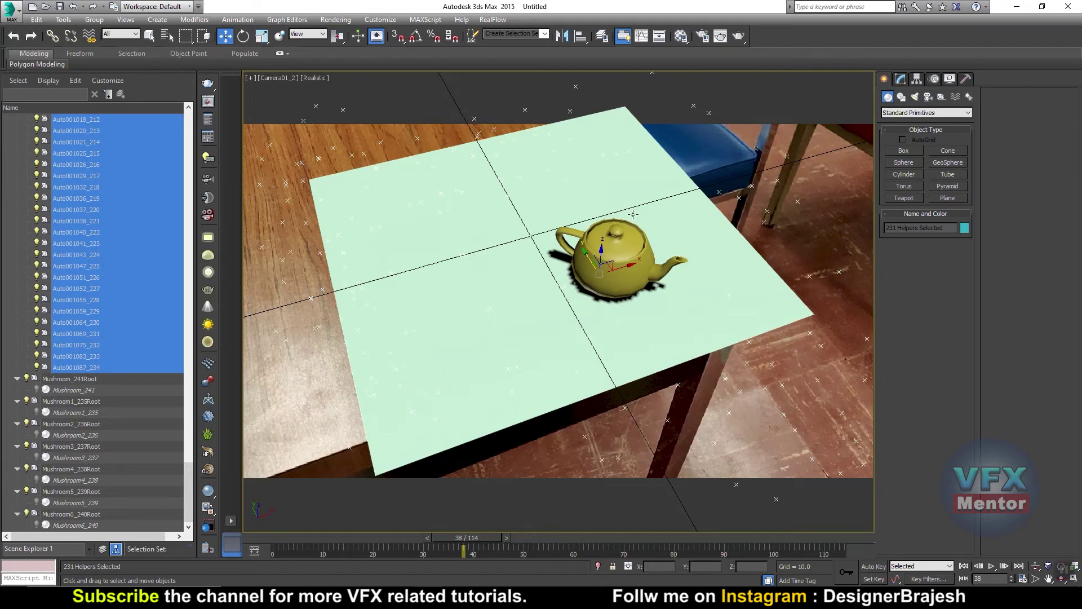
key("alt+w")
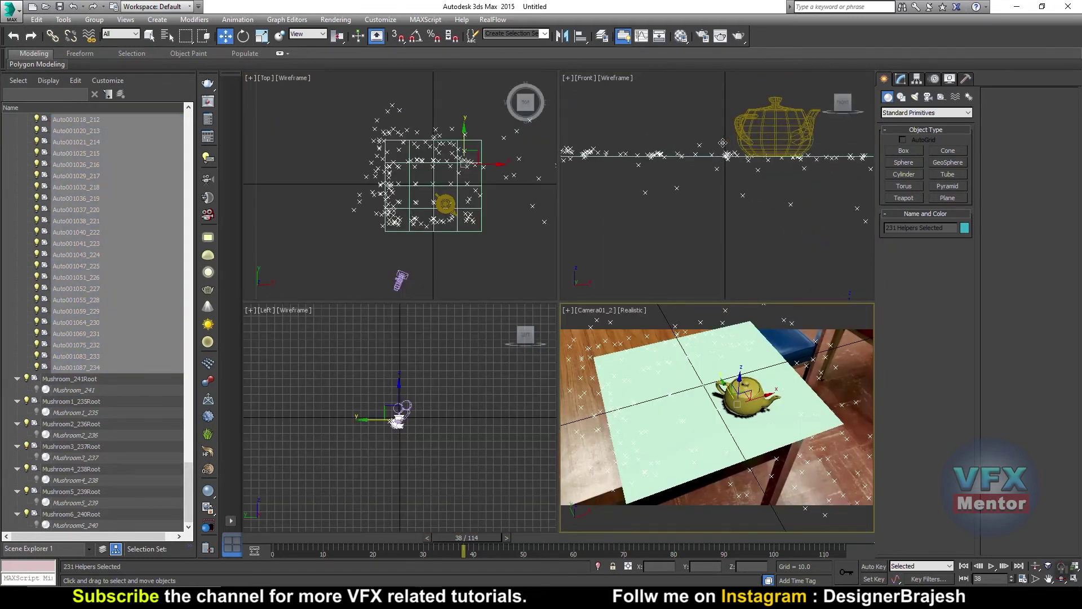
Step: Rotate the selected tracked points slightly with the Rotate tool
middle_click_drag(722, 141, 723, 155)
scroll(706, 156, "up", 2)
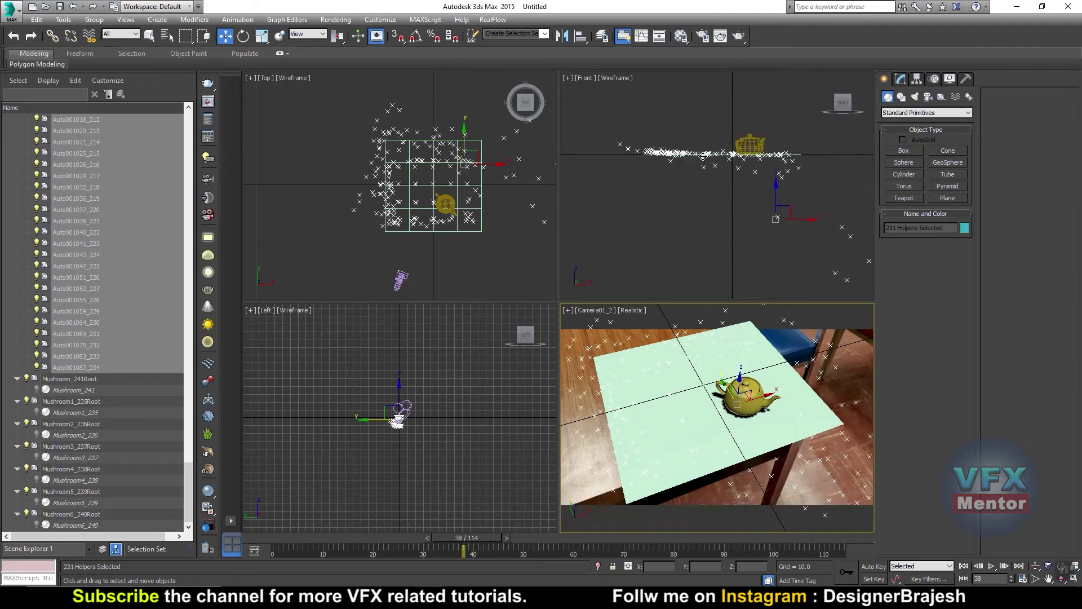
key("e")
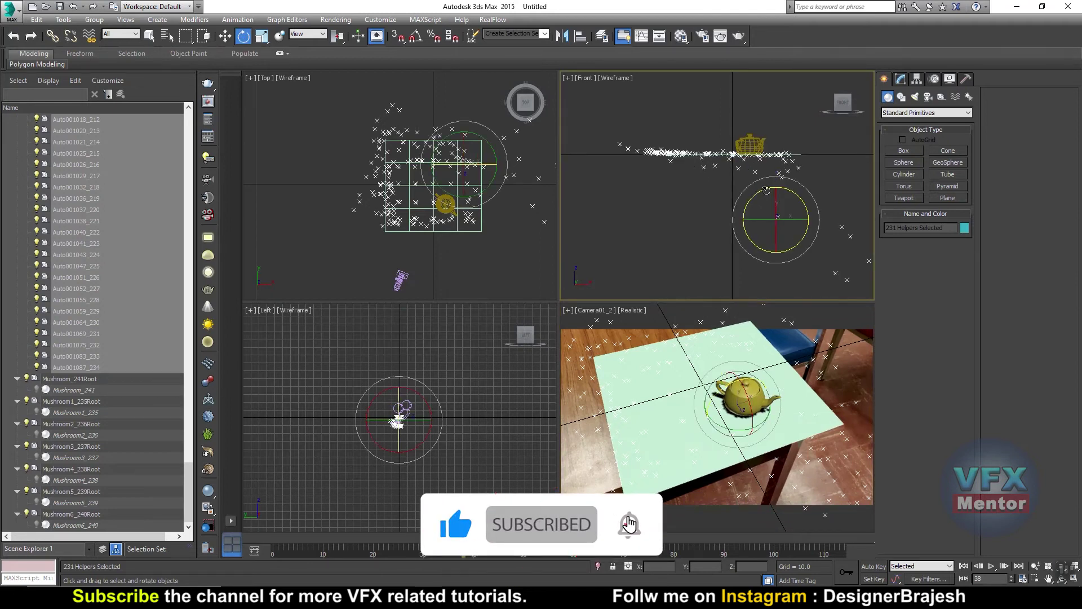
left_click_drag(767, 191, 764, 192)
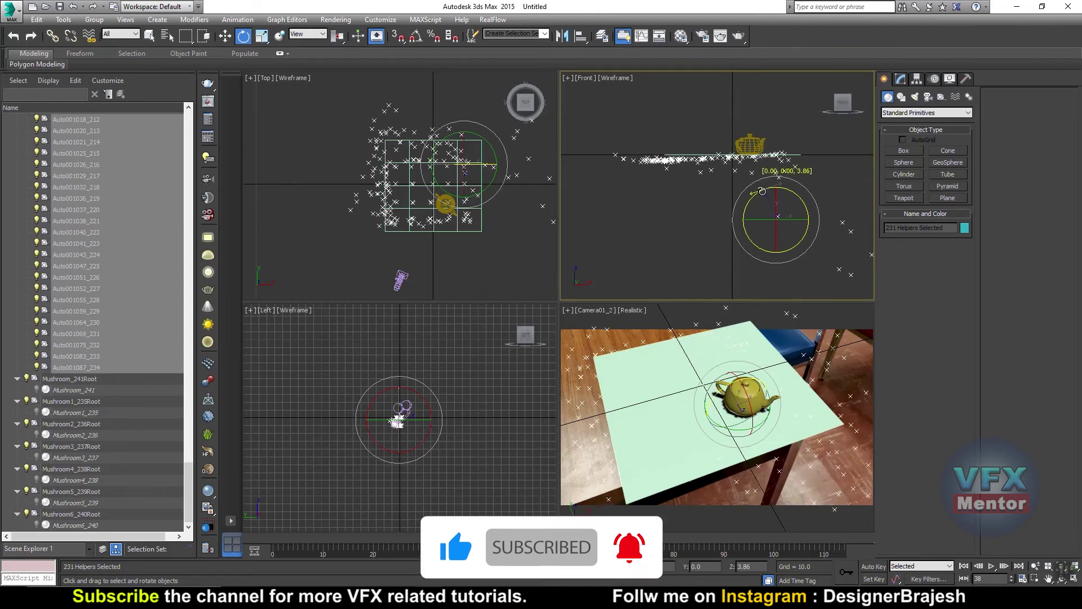
left_click_drag(762, 192, 765, 191)
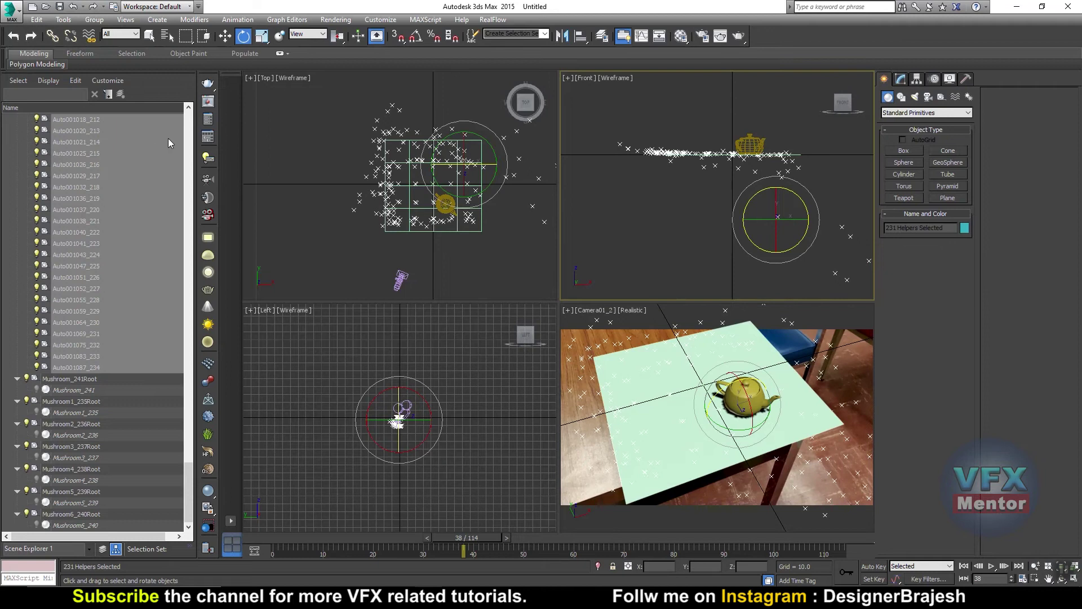
Step: Select the pf_data group and rotate it about 1.8° around Z
left_click_drag(189, 477, 190, 119)
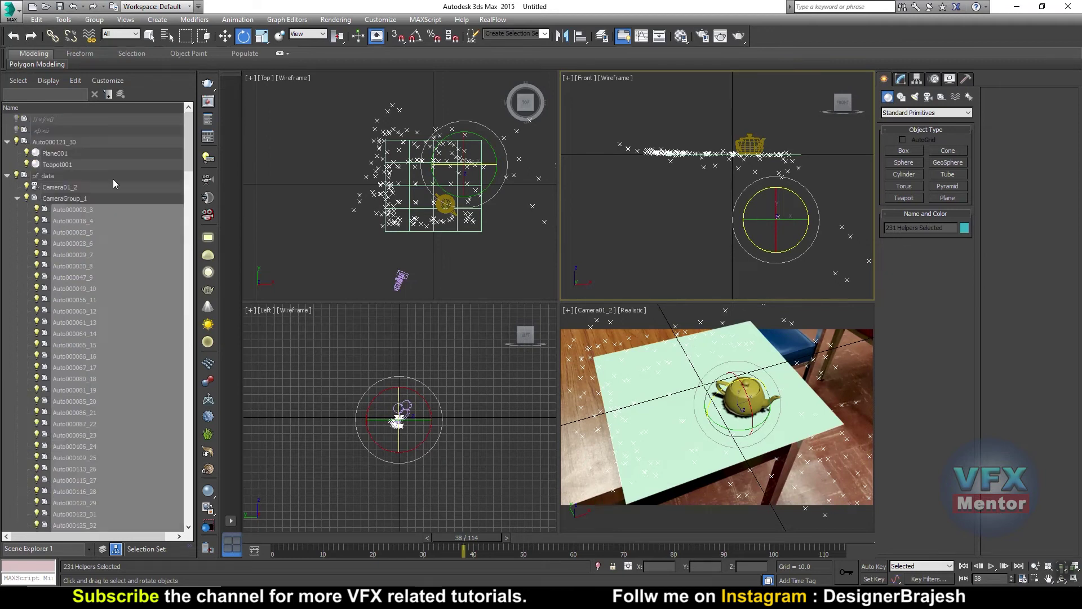
left_click(59, 187)
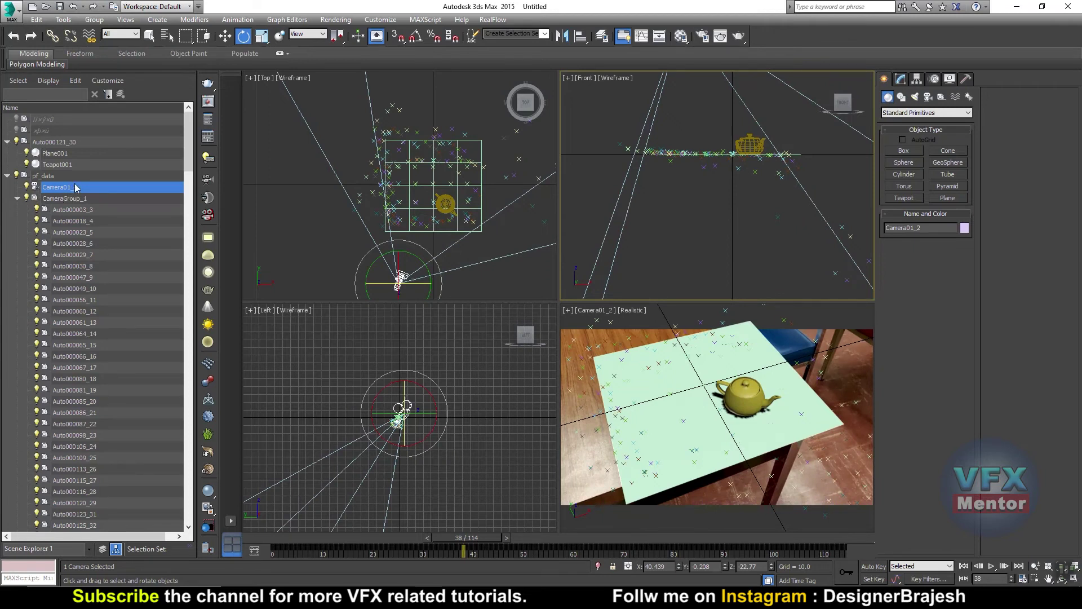
left_click(50, 177)
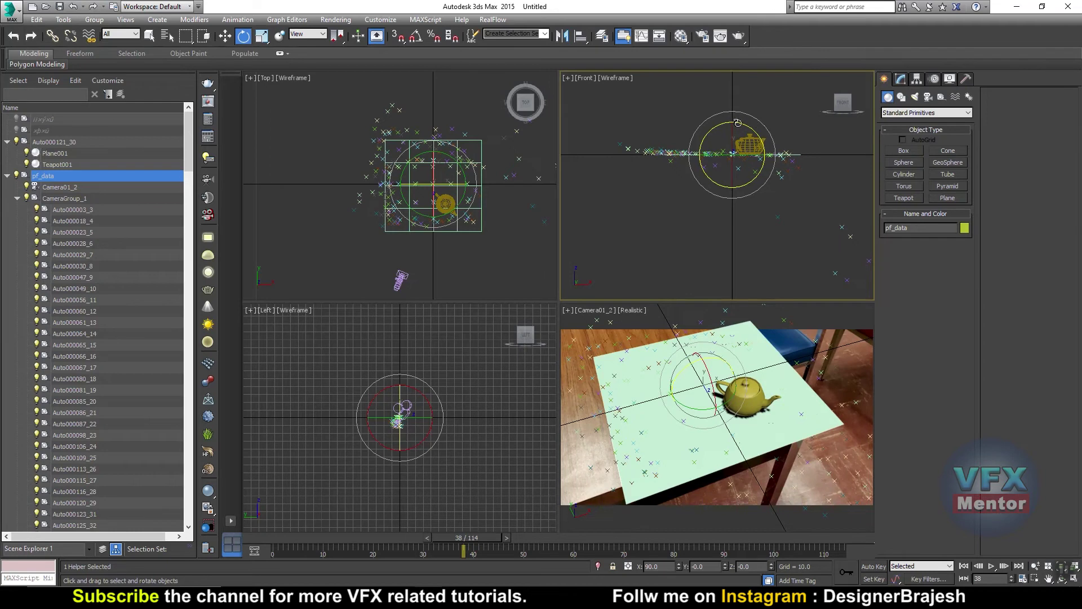
left_click_drag(721, 125, 721, 126)
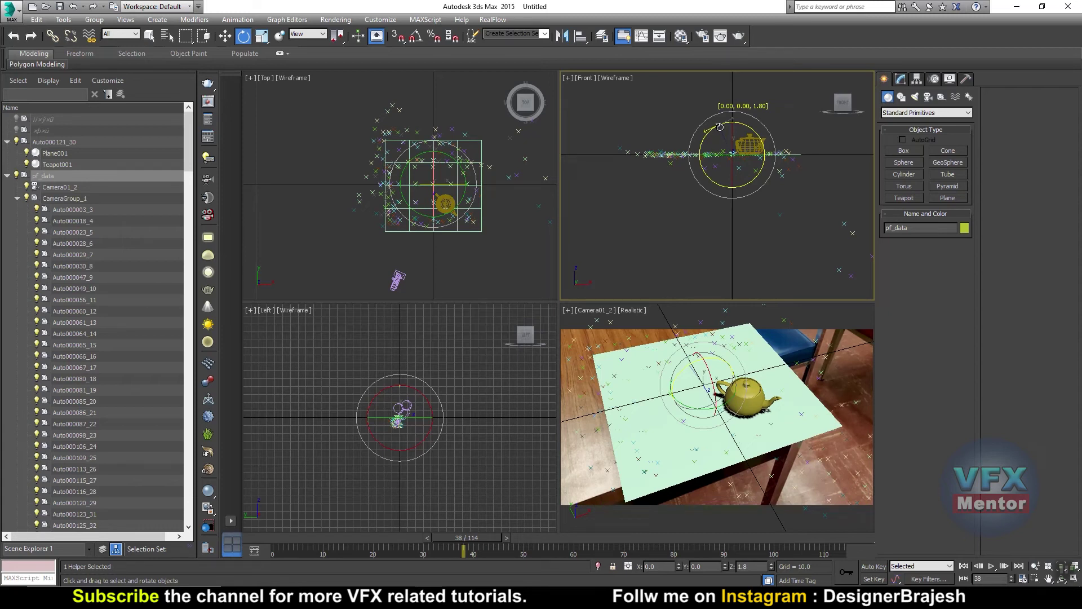
left_click_drag(720, 126, 721, 127)
Step: Select all tracked points Auto000003_3 through Auto001087_234 under CameraGroup_1
left_click(665, 435)
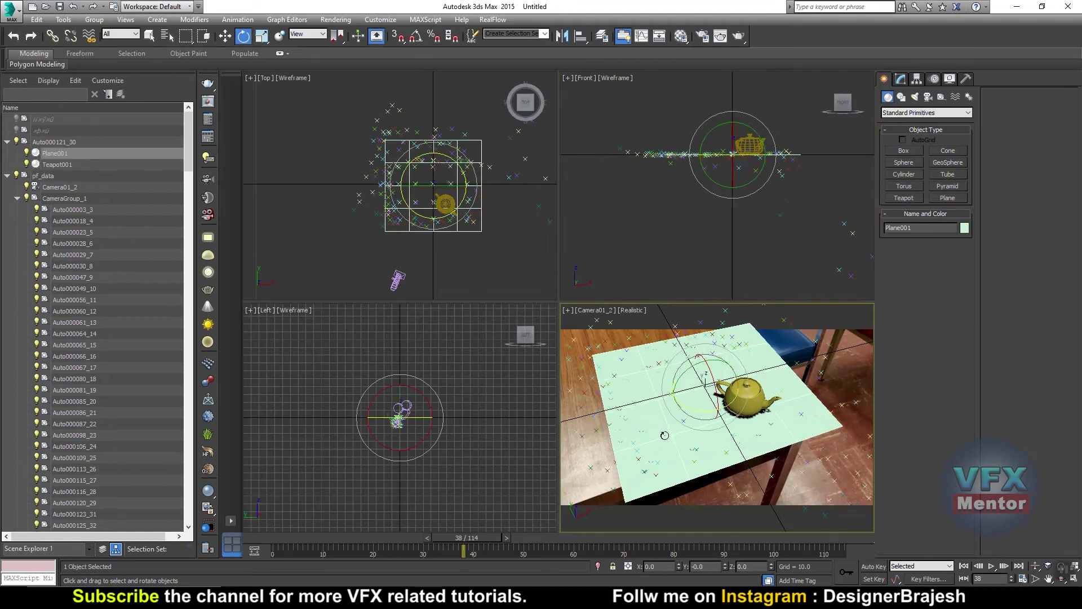
right_click(678, 420)
left_click(18, 198)
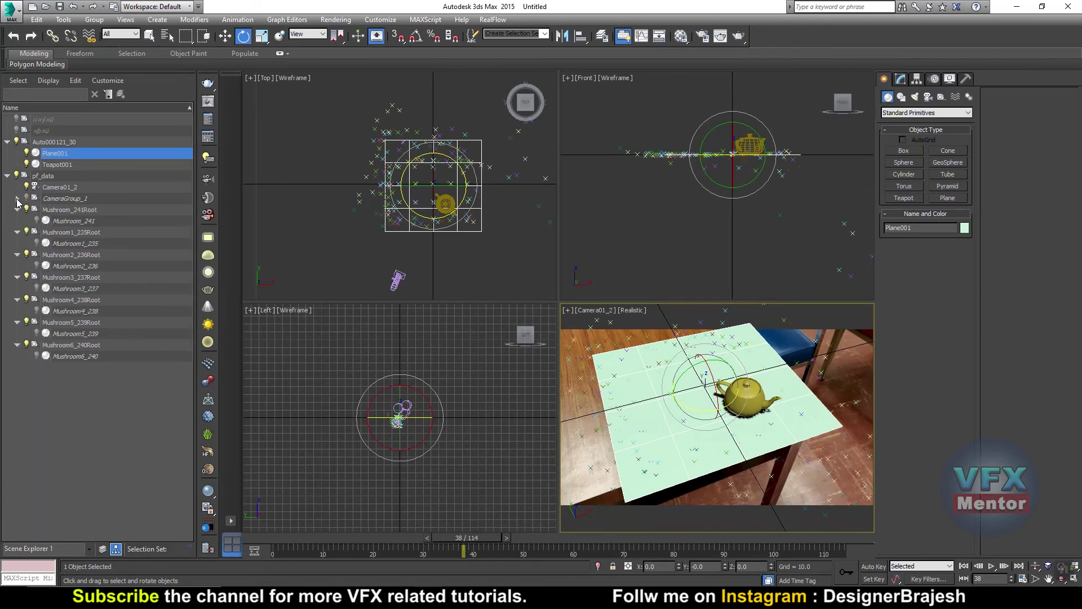
left_click(17, 199)
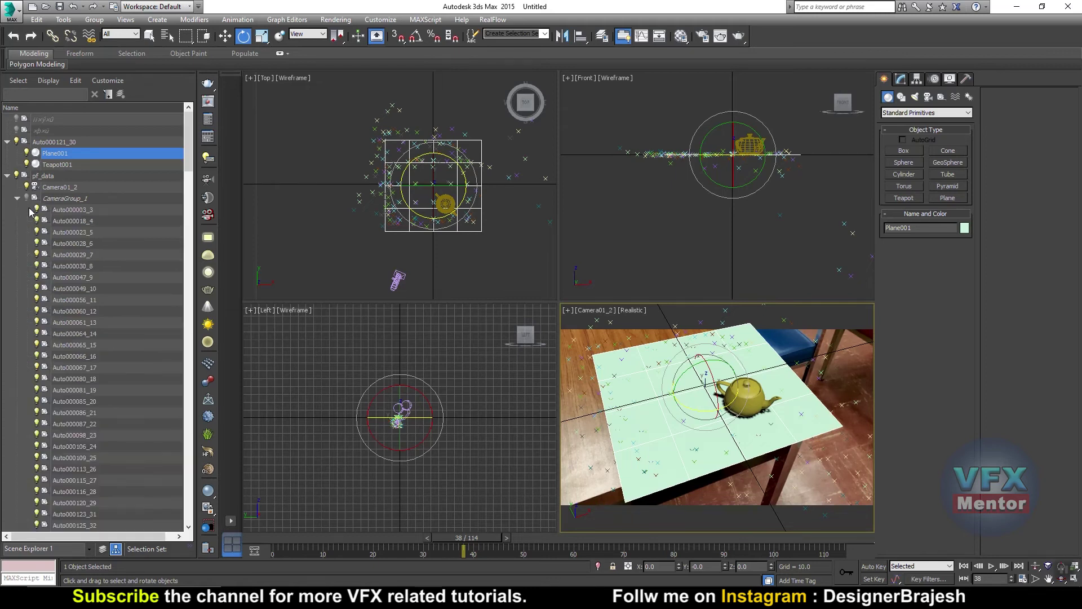
left_click(70, 211)
left_click_drag(190, 164, 197, 497)
scroll(113, 451, "down", 2)
left_click(76, 424, "shift")
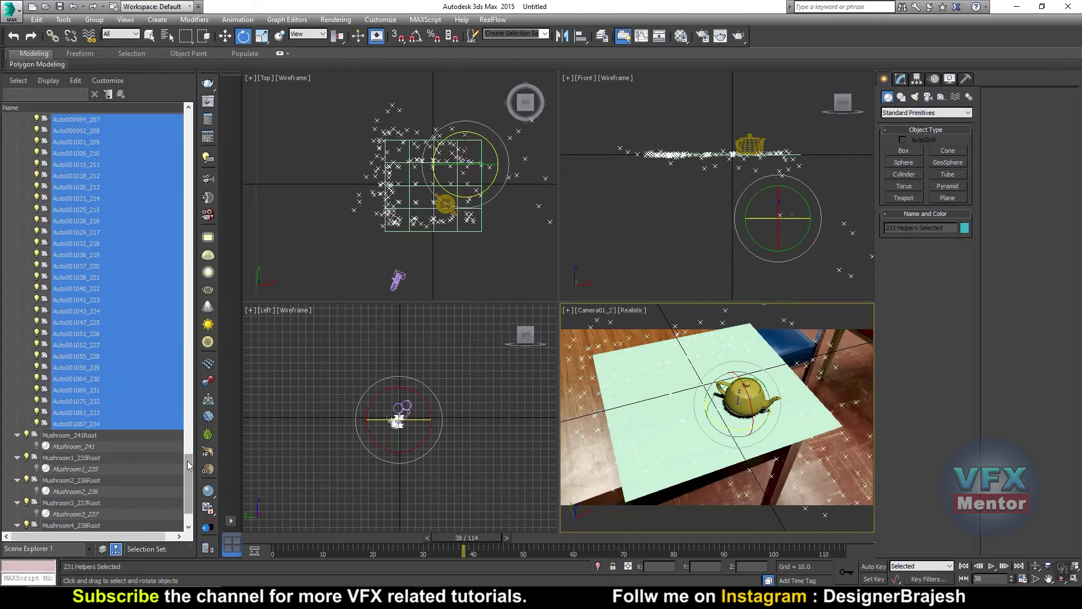
Step: Hide the selected point helpers, keep CameraGroup_1 visible, and reselect Plane001
left_click_drag(189, 465, 156, 145)
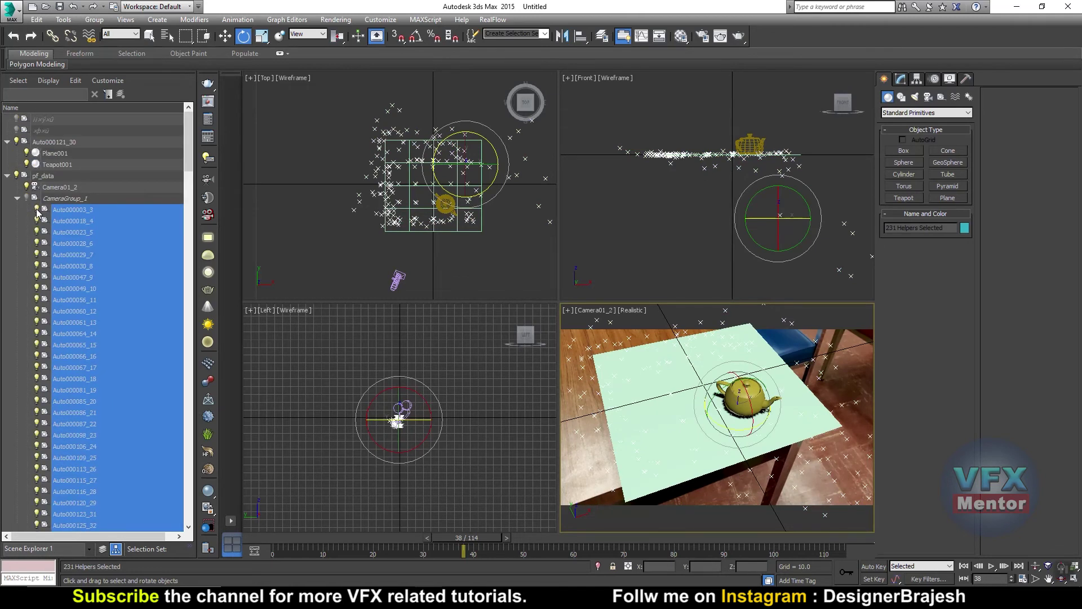
left_click(36, 209)
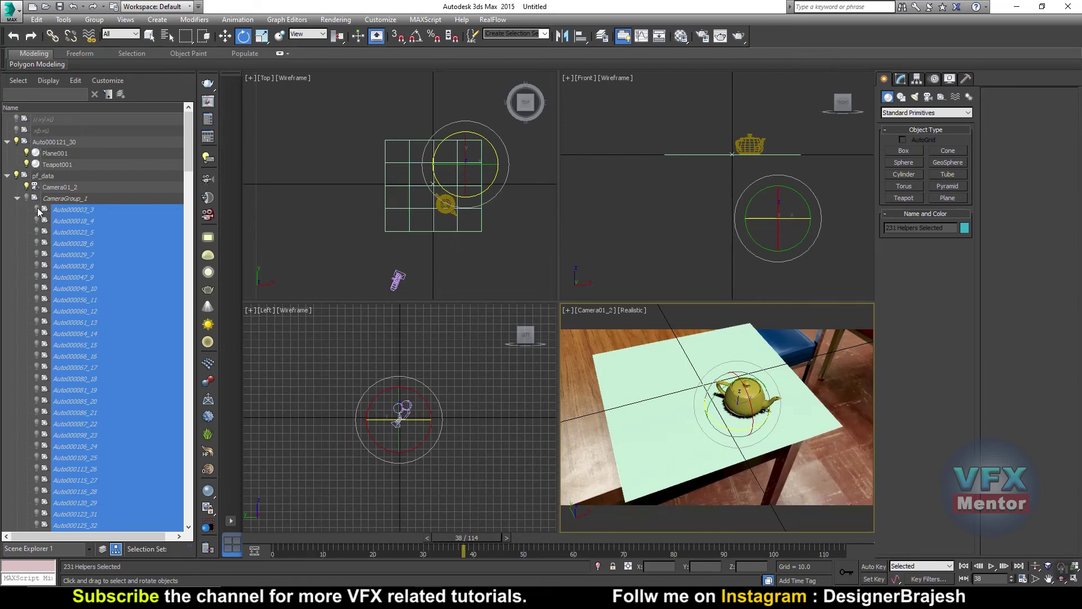
left_click(27, 197)
left_click(17, 199)
left_click(80, 389)
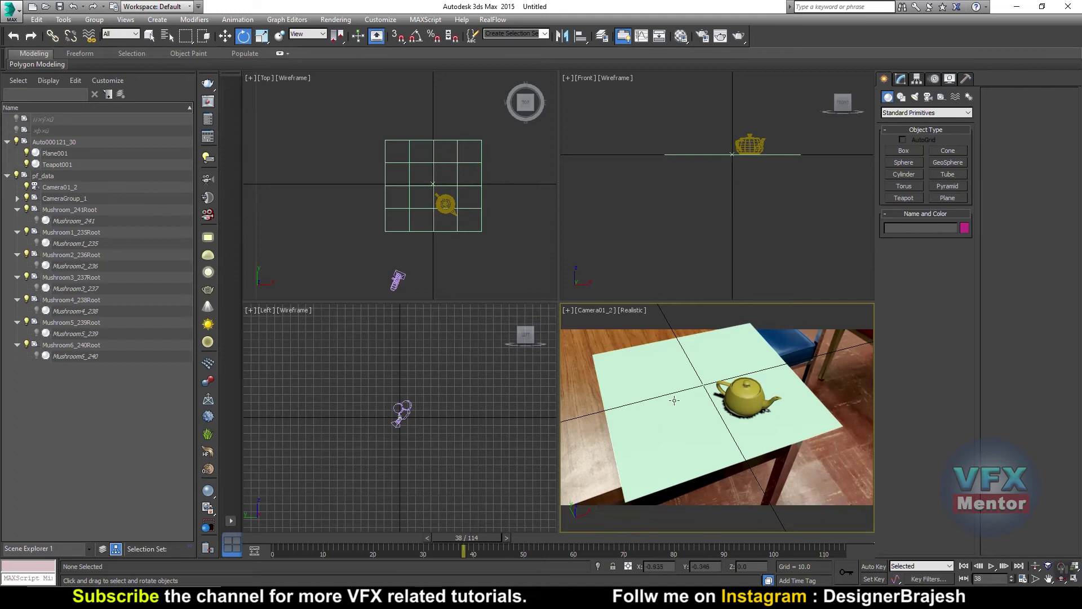
left_click(664, 417)
right_click(657, 417)
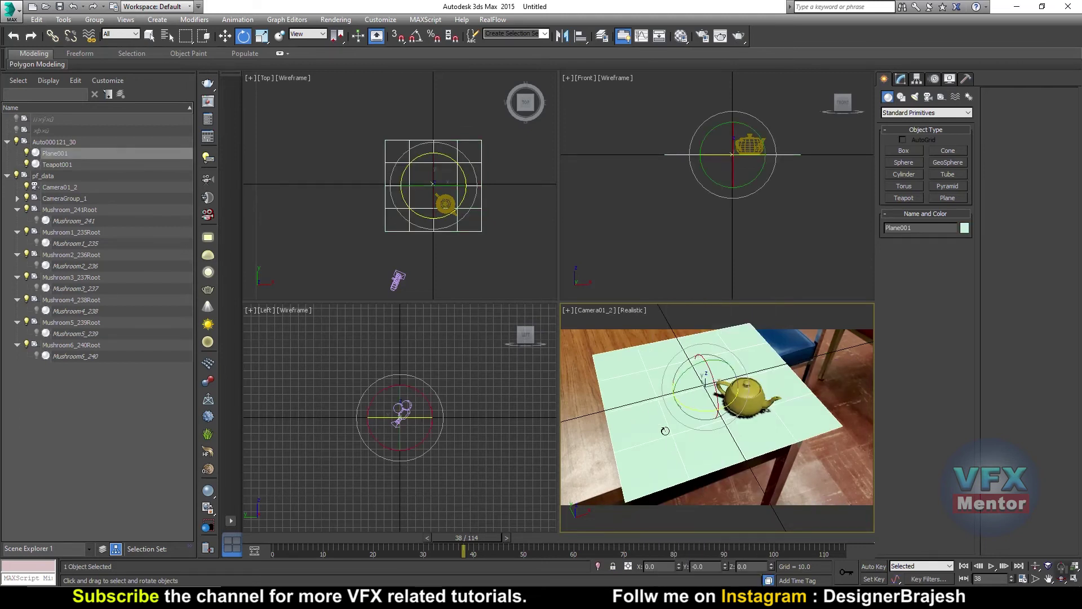
right_click(661, 418)
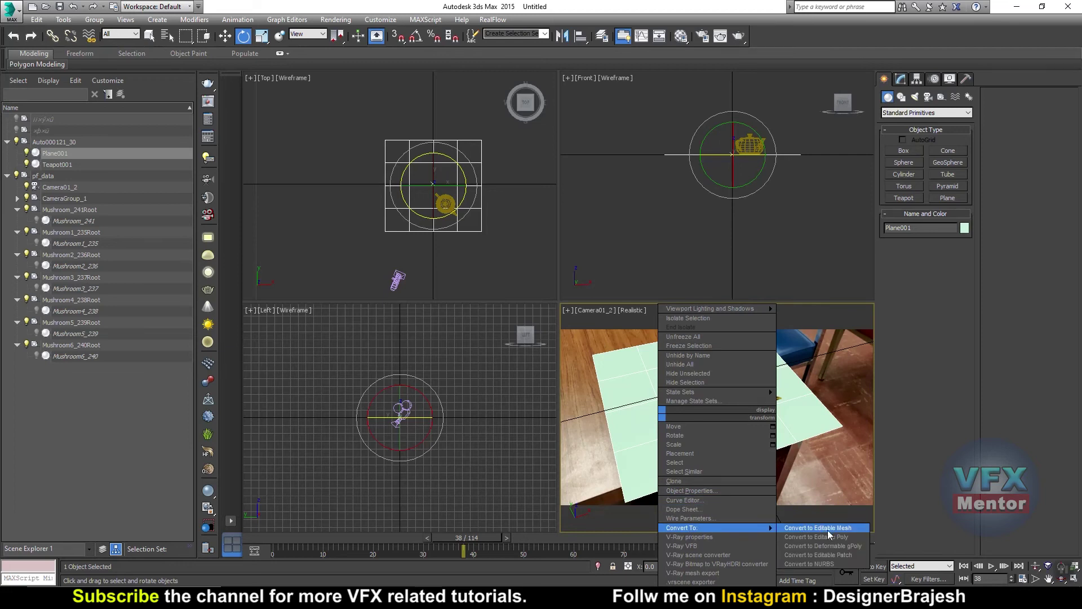
Step: Convert Plane001 to Editable Poly and move its front and right borders to the table edges
mouse_move(681, 528)
left_click(827, 530)
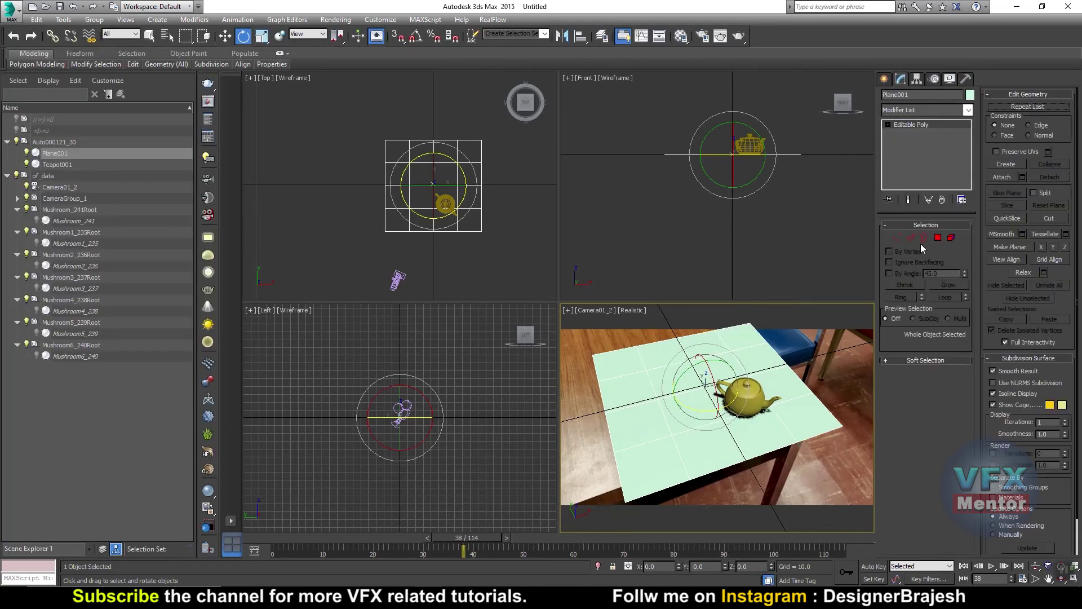
left_click(911, 238)
double_click(739, 462)
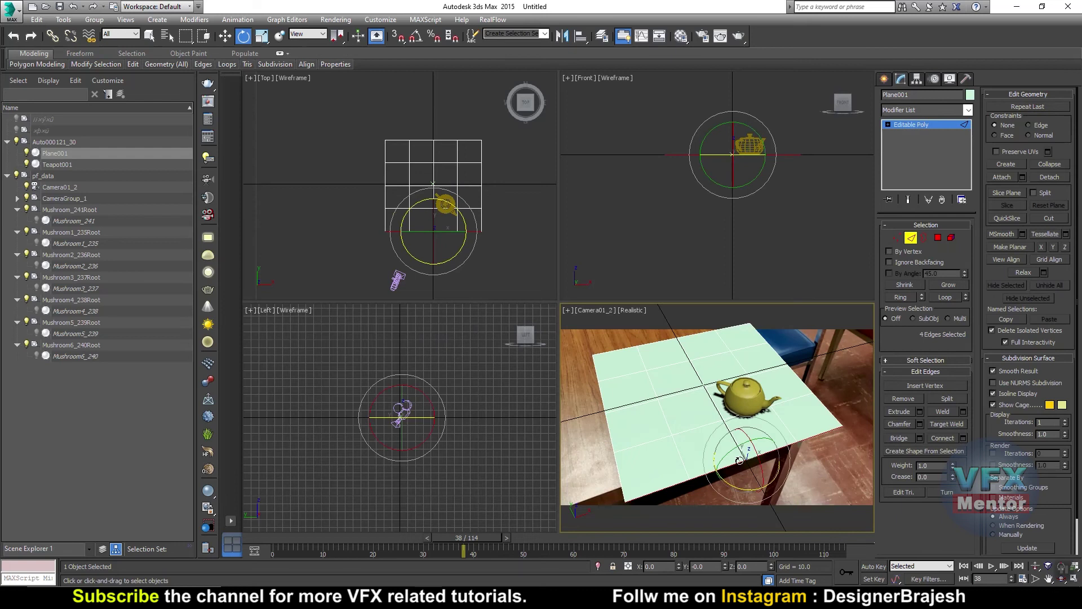
key("w")
left_click_drag(737, 450, 730, 423)
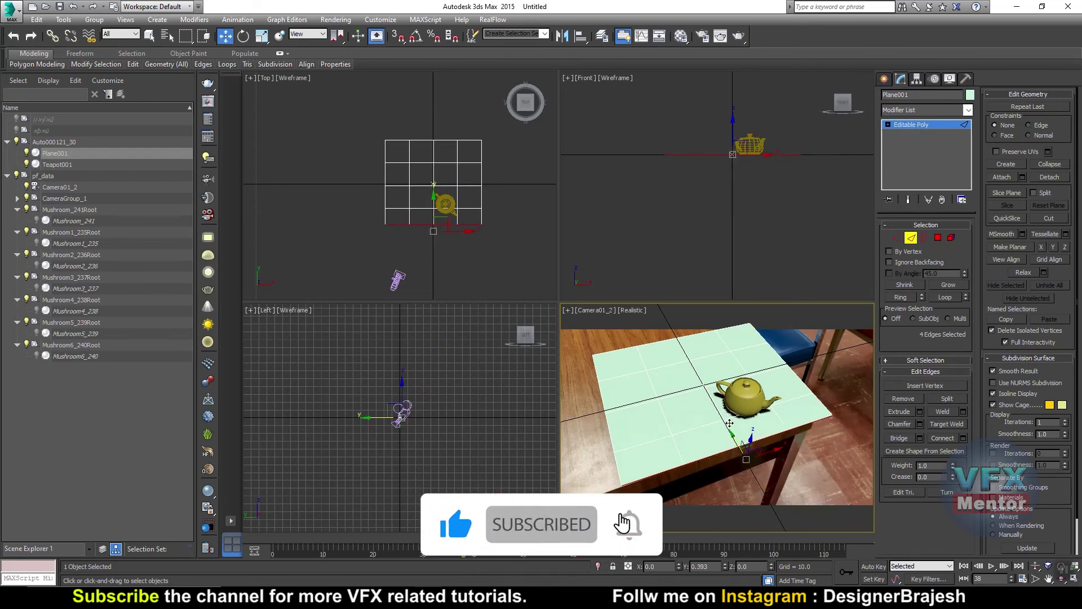
double_click(808, 389)
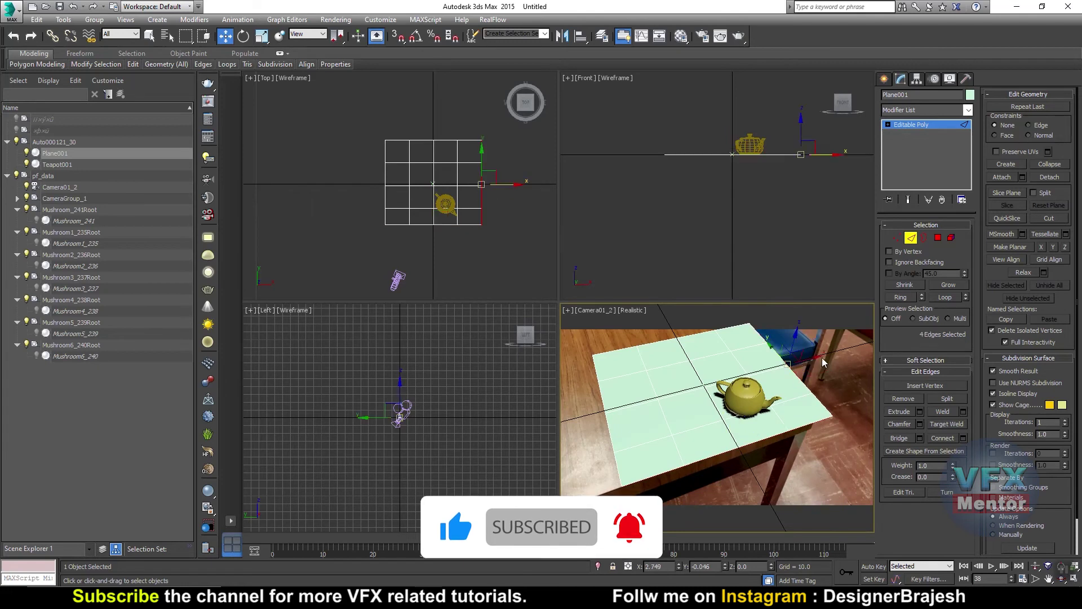
left_click_drag(825, 363, 804, 364)
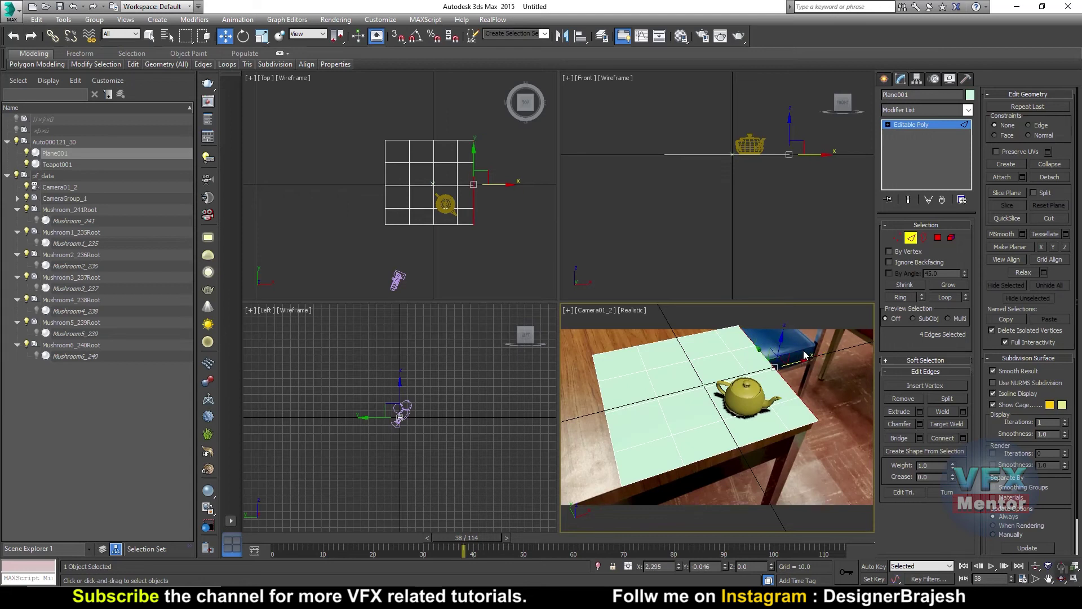
Step: Extrude the border edges down into box sides and play the shot from frame 0
double_click(712, 458)
left_click_drag(739, 427, 737, 457, "shift")
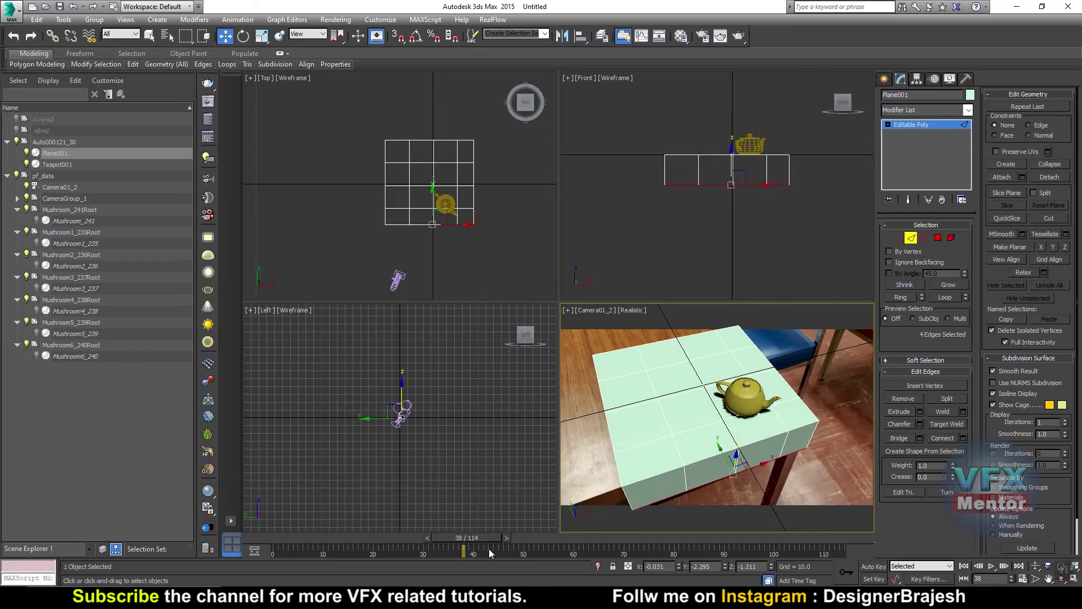
left_click(963, 566)
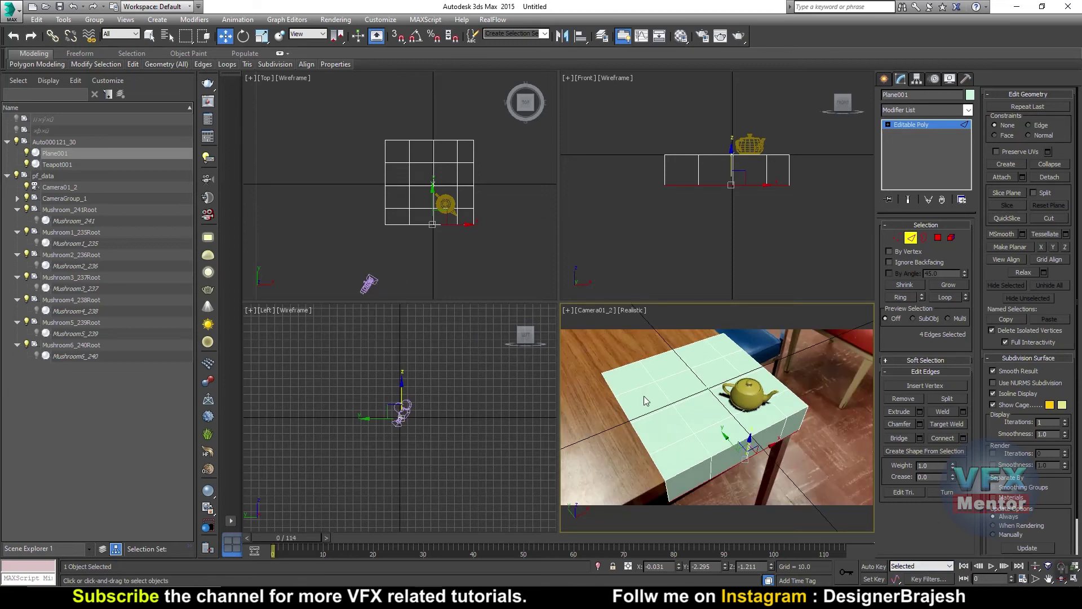
key("slash")
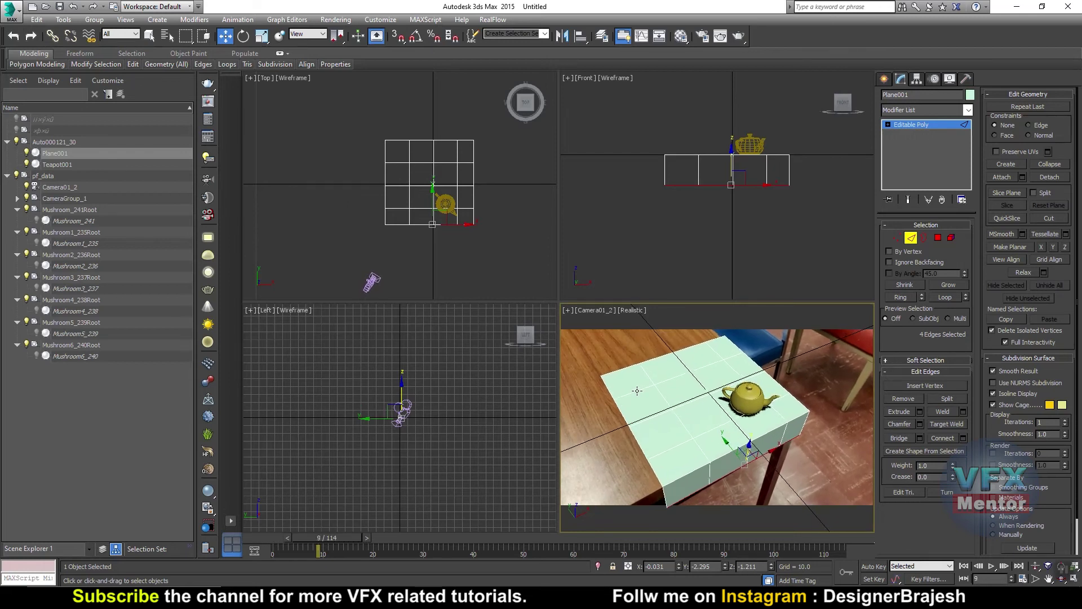
Step: Maximize the Camera viewport to review the boxed plane and teapot during playback
key("alt+w")
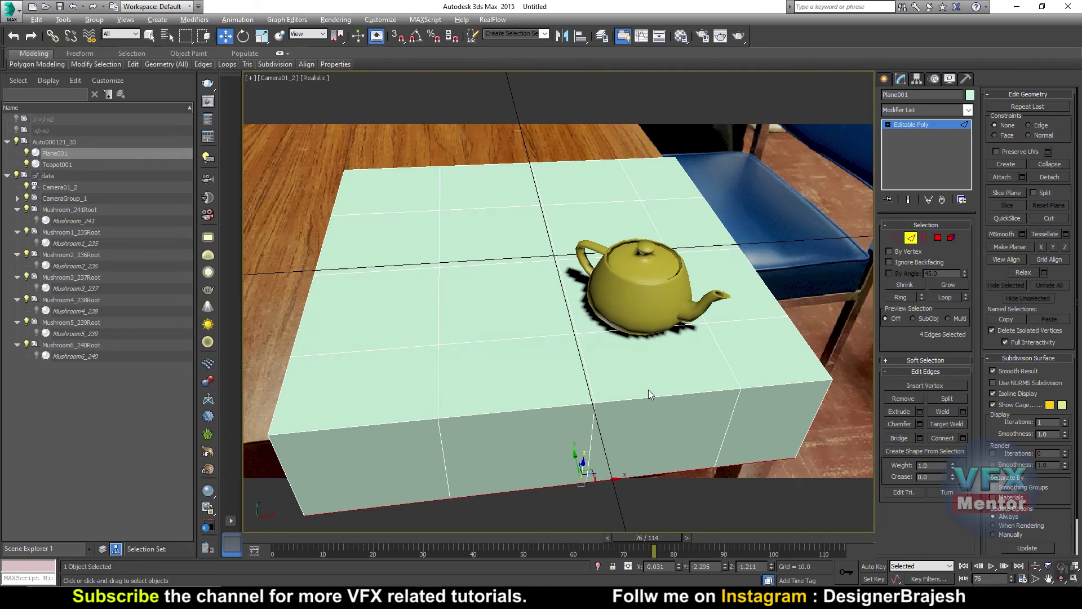
Step: Lower the box's front-left corner vertex and another corner slightly to match the table
left_click(295, 432)
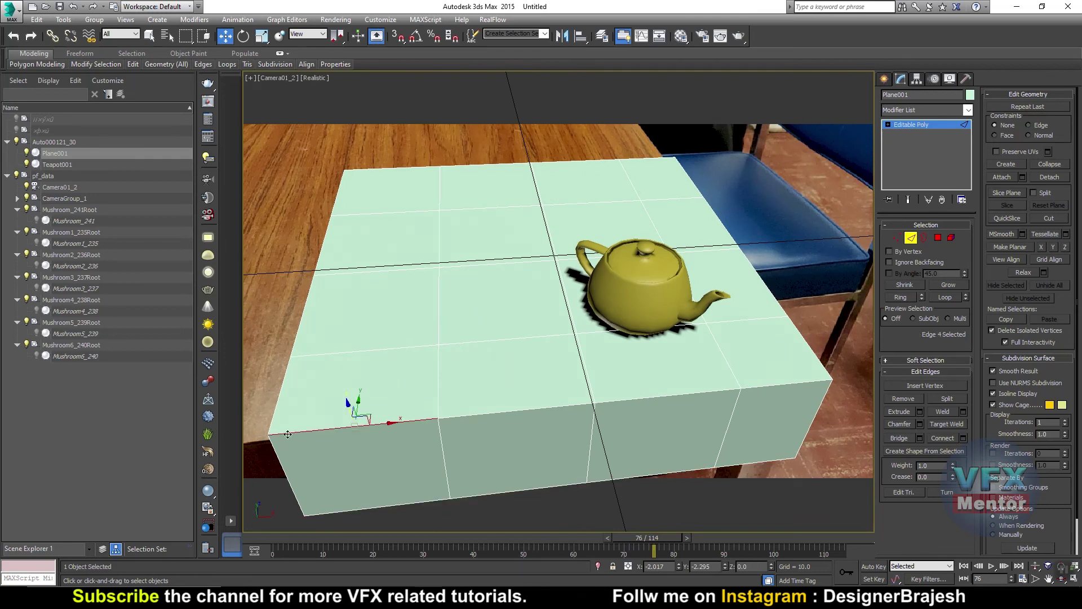
left_click(897, 238)
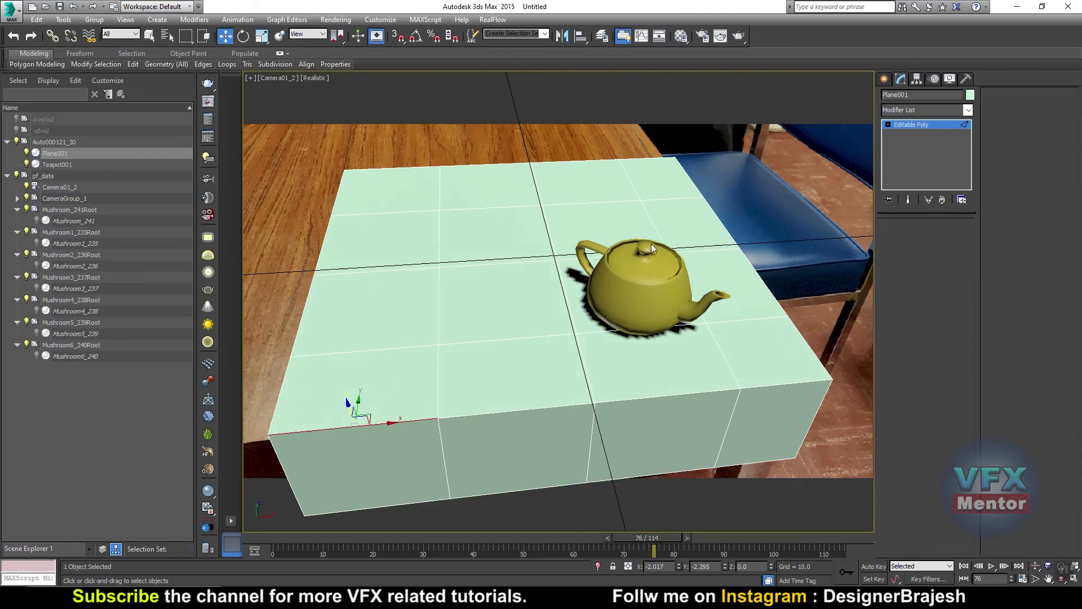
left_click(269, 433)
left_click_drag(257, 411, 257, 413)
left_click(438, 419)
left_click_drag(435, 394, 436, 398)
Step: Slide a back corner vertex toward the table corner, exit sub-object mode, return to frame 0
left_click(676, 157)
mouse_move(703, 157)
left_mouse_down()
mouse_move(688, 159)
mouse_move(698, 206)
mouse_move(715, 205)
left_mouse_up()
left_click(788, 315)
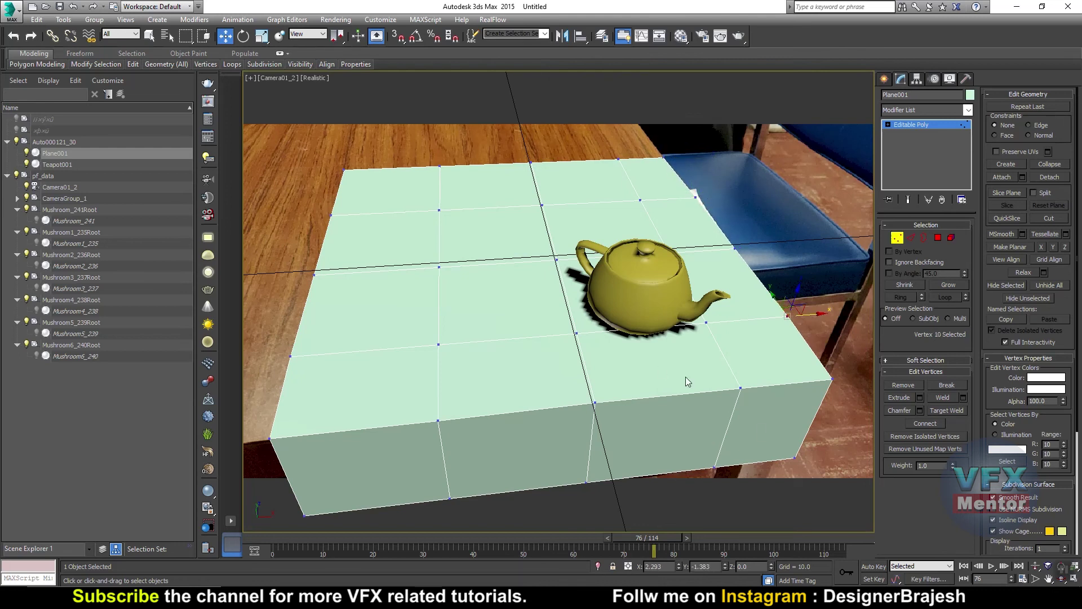
left_click(916, 125)
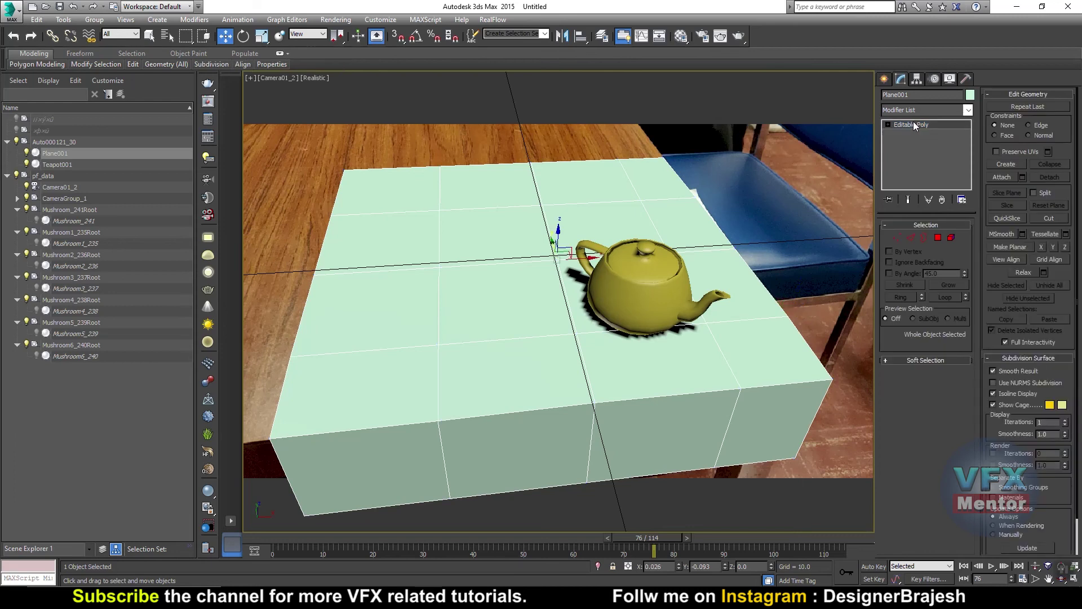
left_click(965, 578)
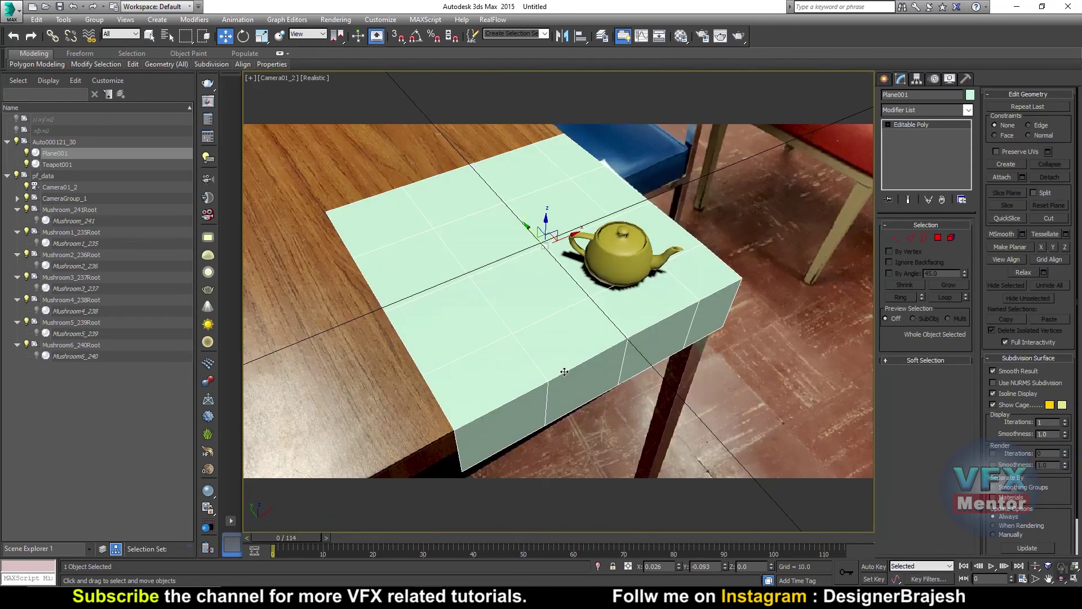
key("slash")
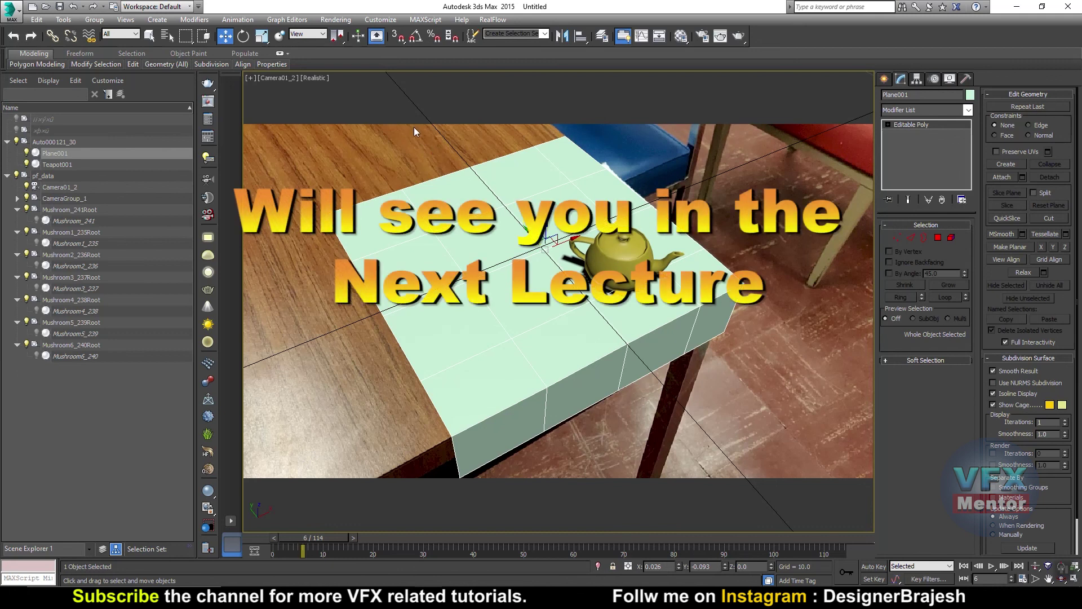
Step: Change the camera viewport's display mode from Realistic to Shaded
left_click(310, 77)
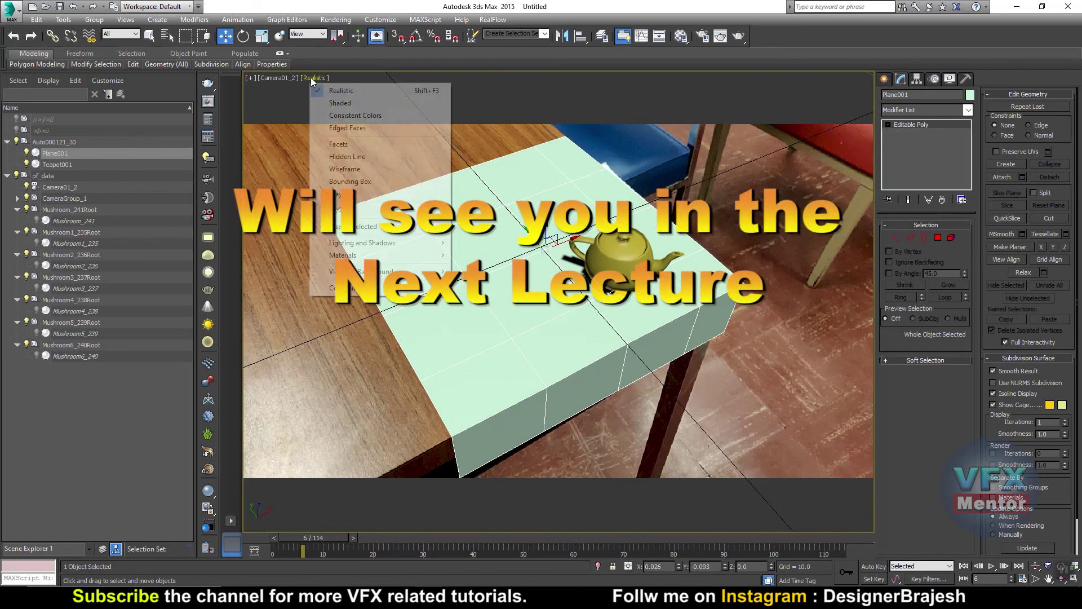
left_click(339, 102)
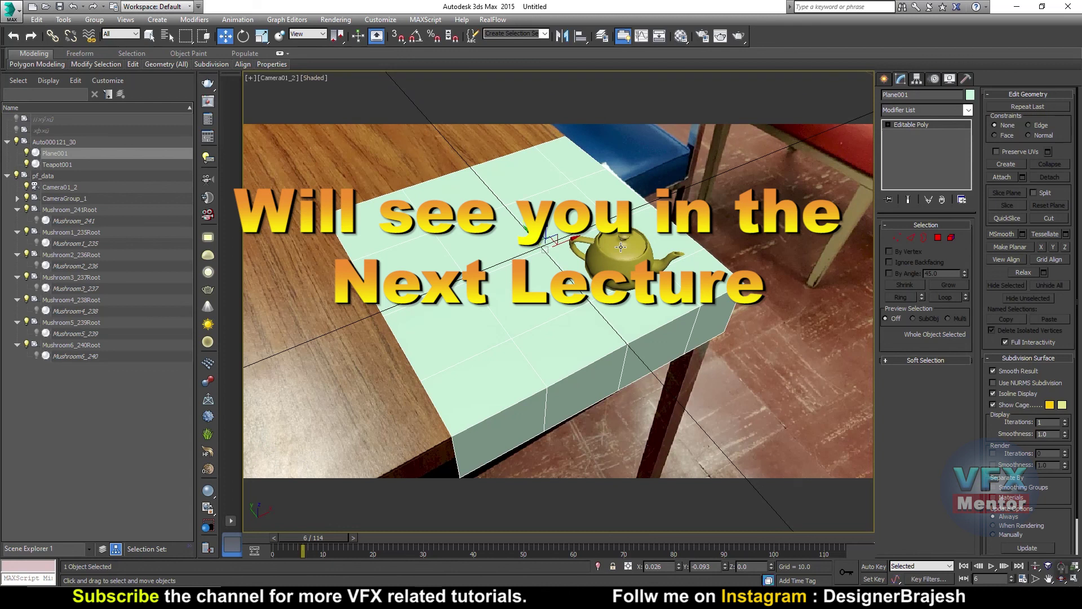